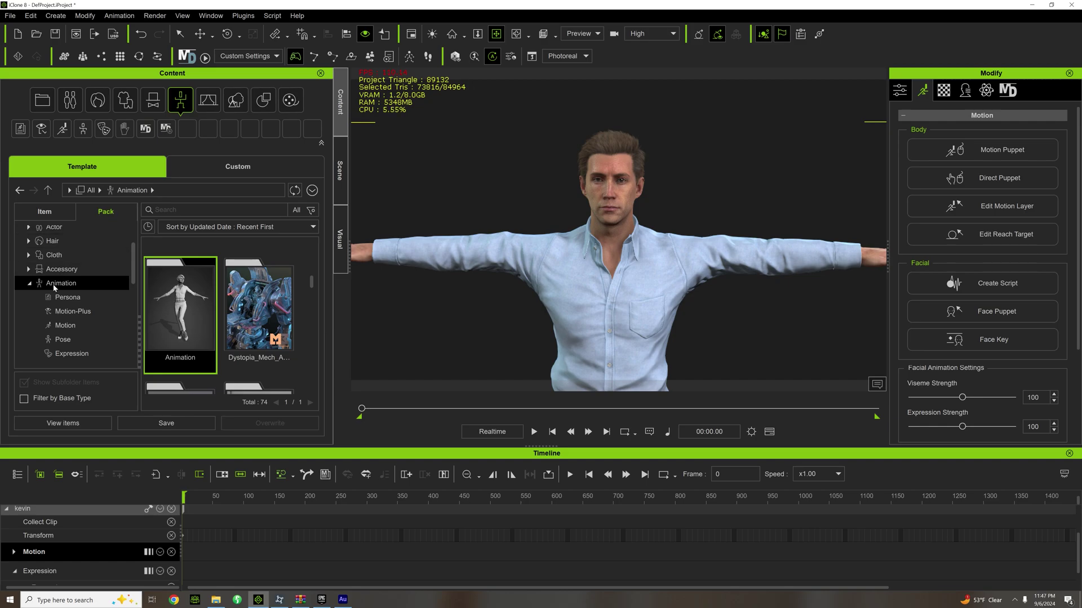
Open the Animation pack (427 templates) and expand Motion > 1.Human Male
double_click(192, 317)
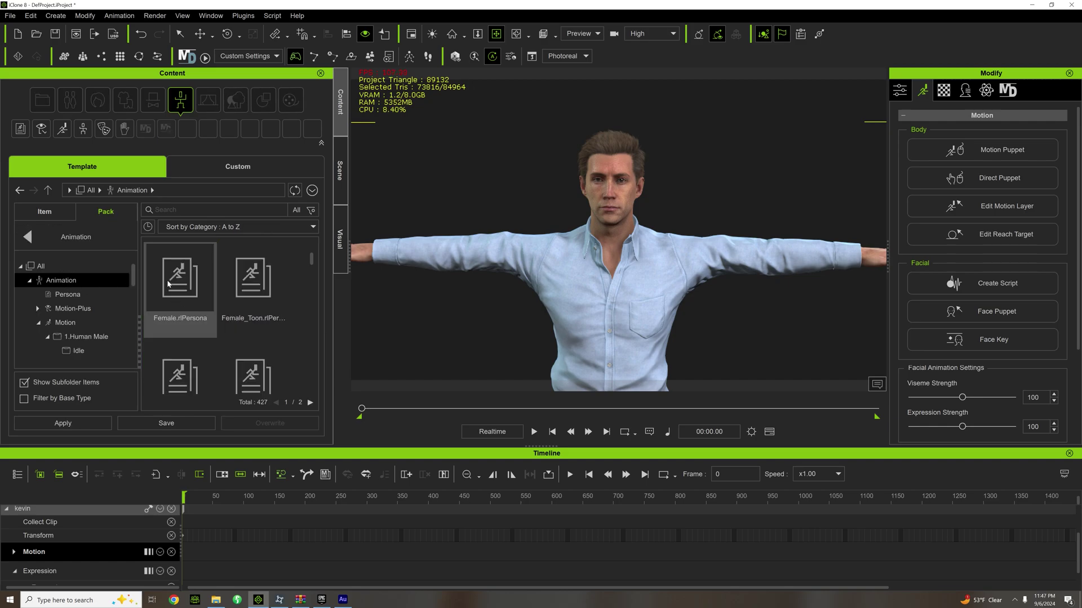
scroll(73, 318, down, 1)
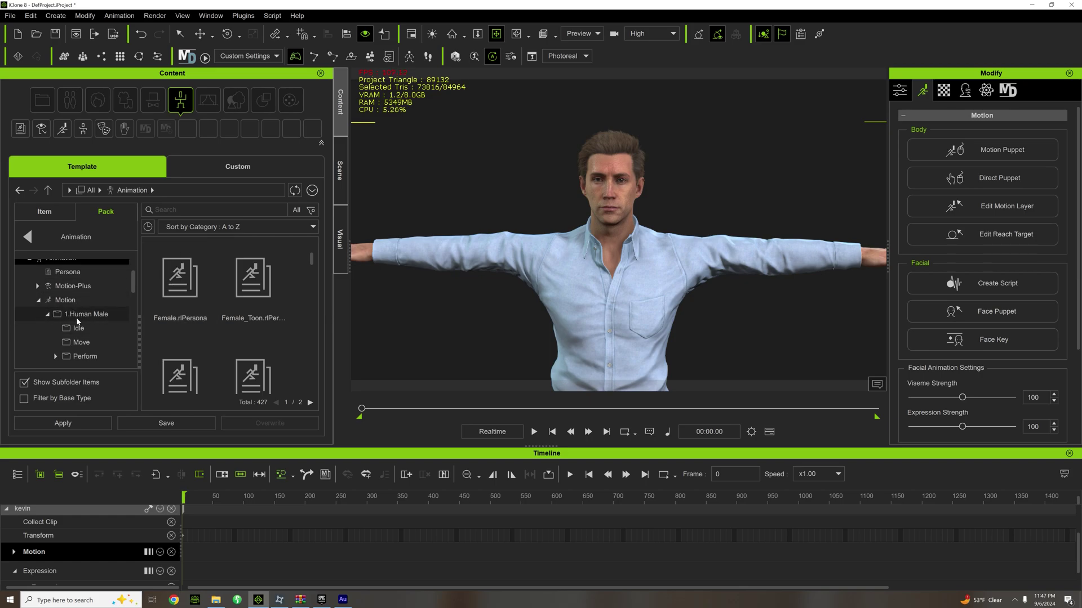
Apply the Breathe_1 idle motion from the Idle folder to Kevin
click(78, 328)
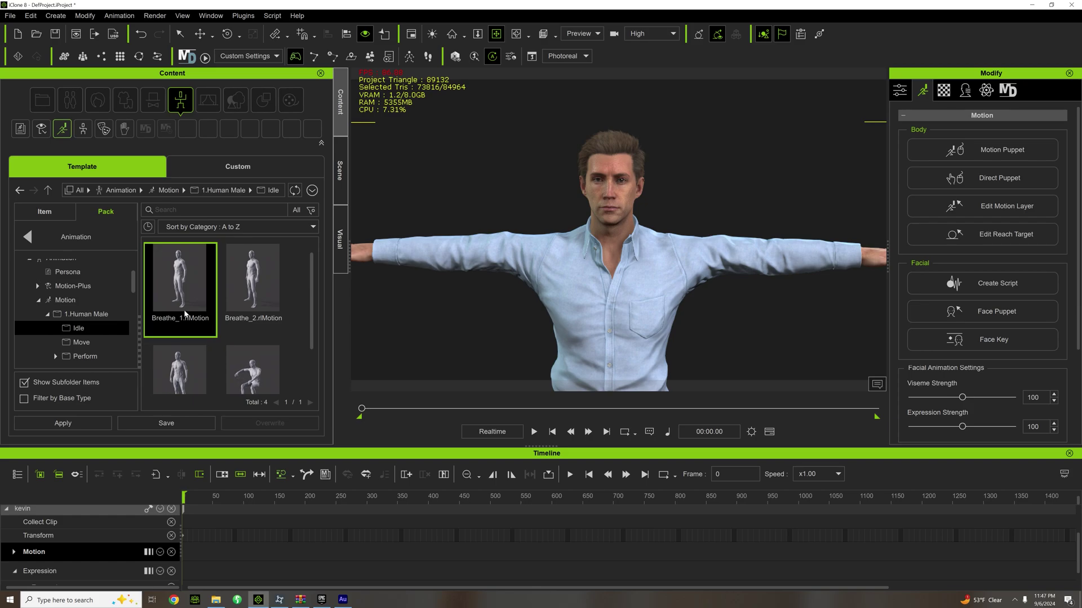
drag(178, 304, 568, 283)
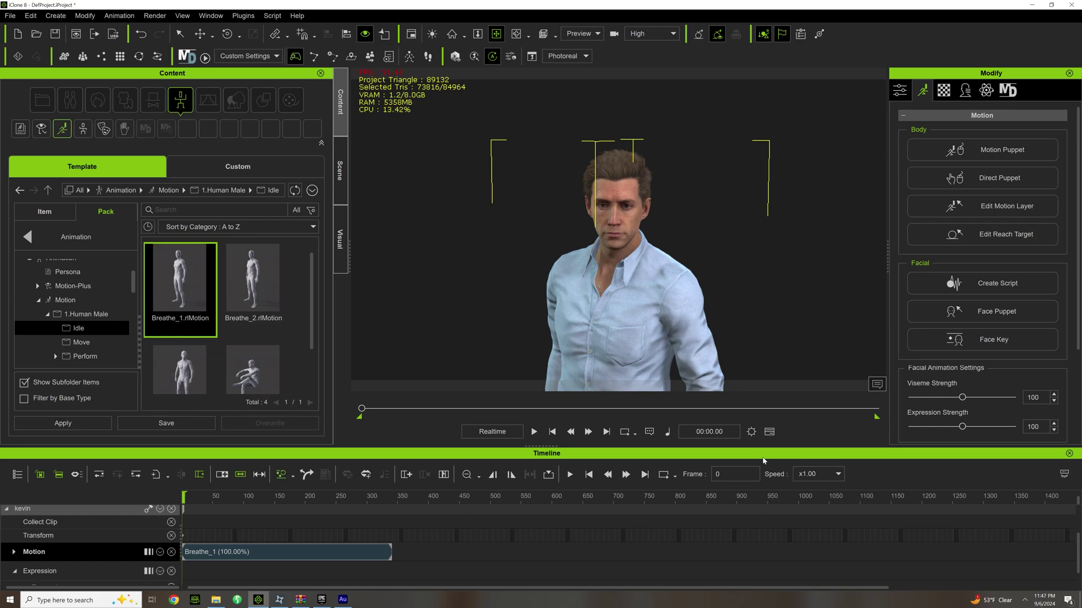
scroll(93, 531, up, 1)
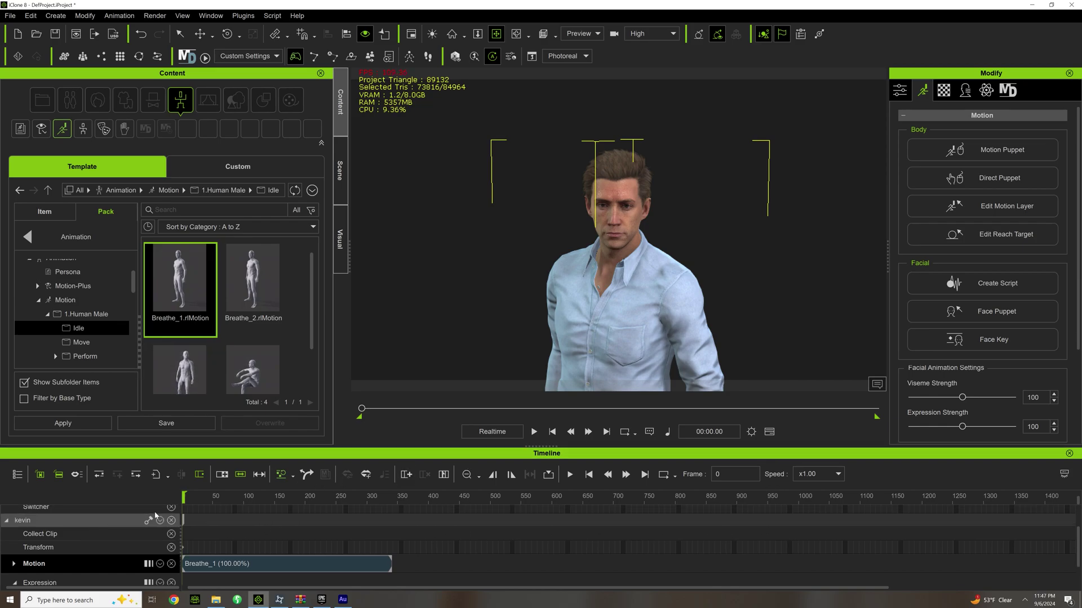
Hide the Timeline to enlarge the viewport, then restore it
click(769, 435)
click(773, 576)
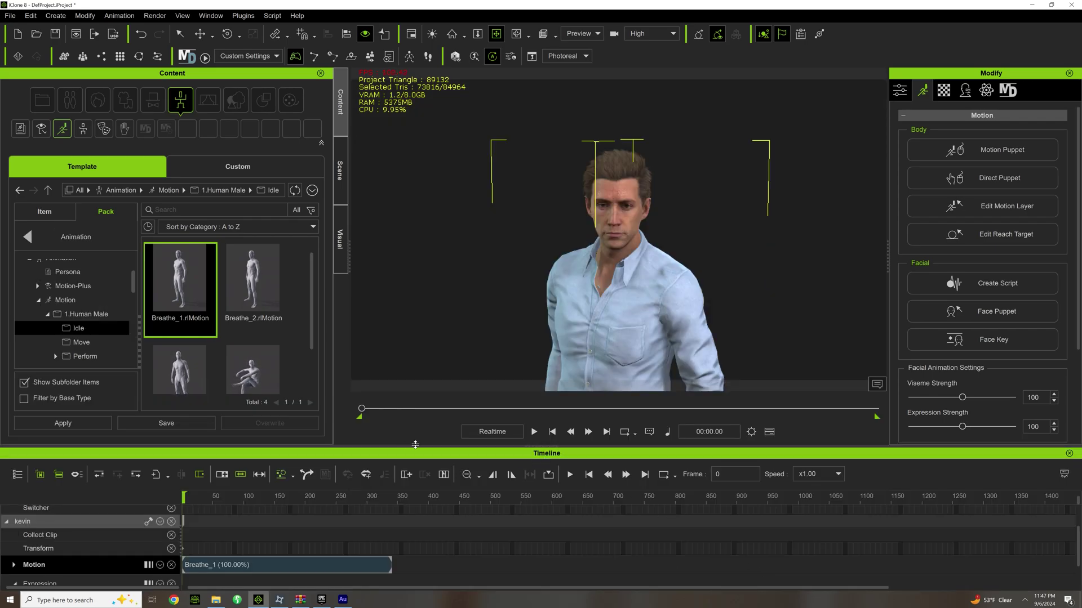
drag(536, 456, 544, 554)
scroll(195, 559, down, 3)
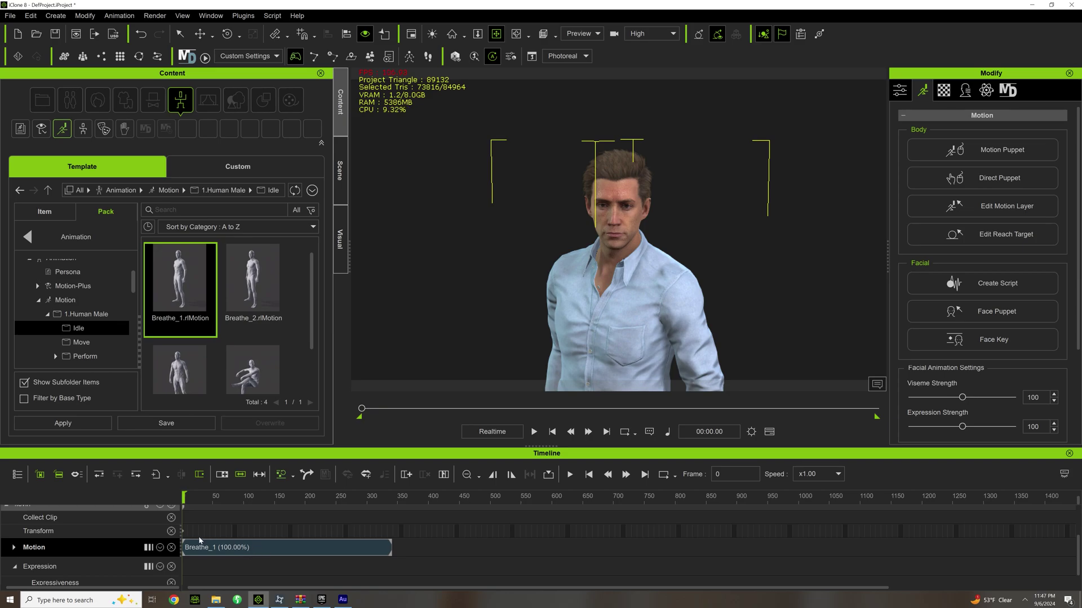
Play back the Breathe_1 motion, then stop it at frame 0
key(space)
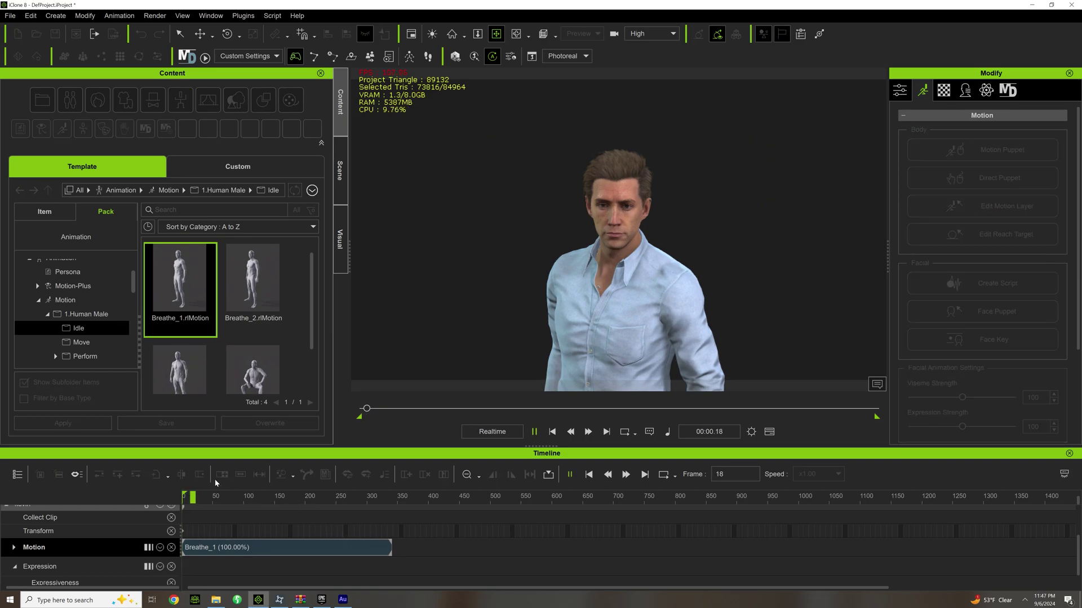
scroll(534, 244, up, 3)
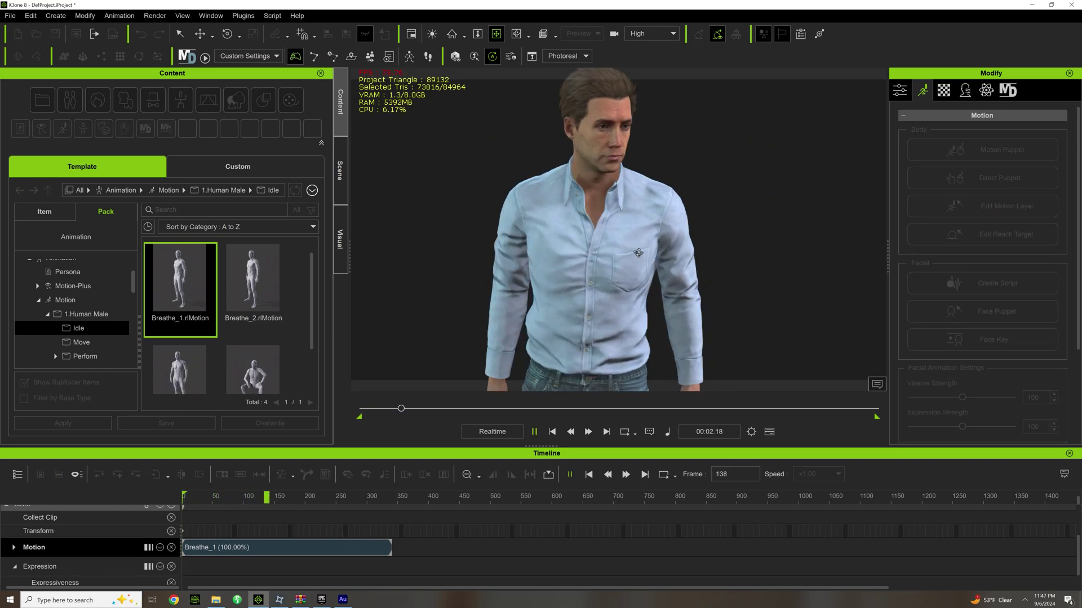
scroll(638, 253, down, 3)
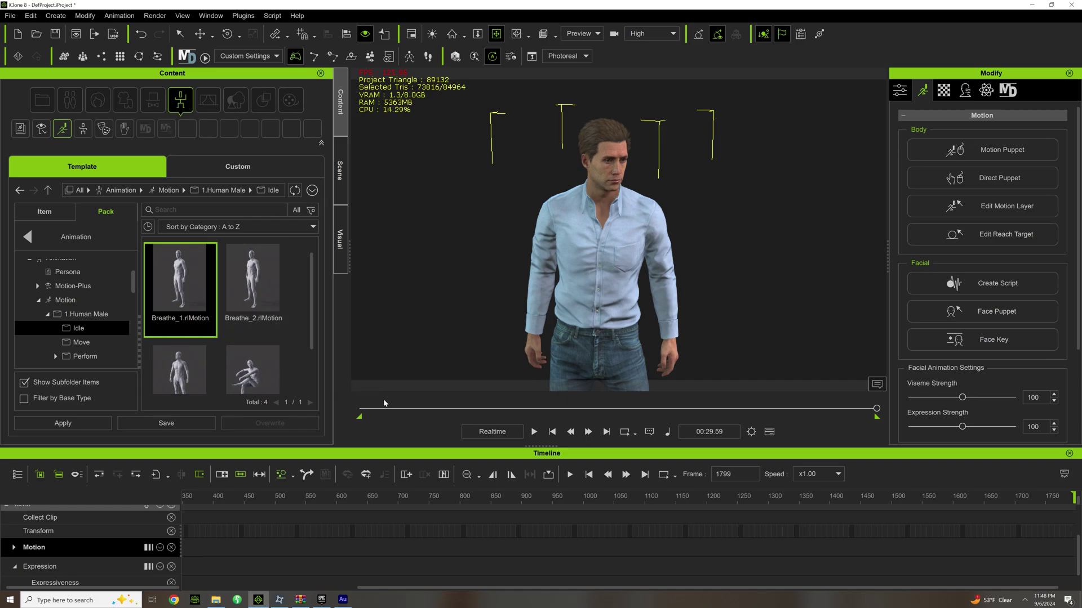
key(space)
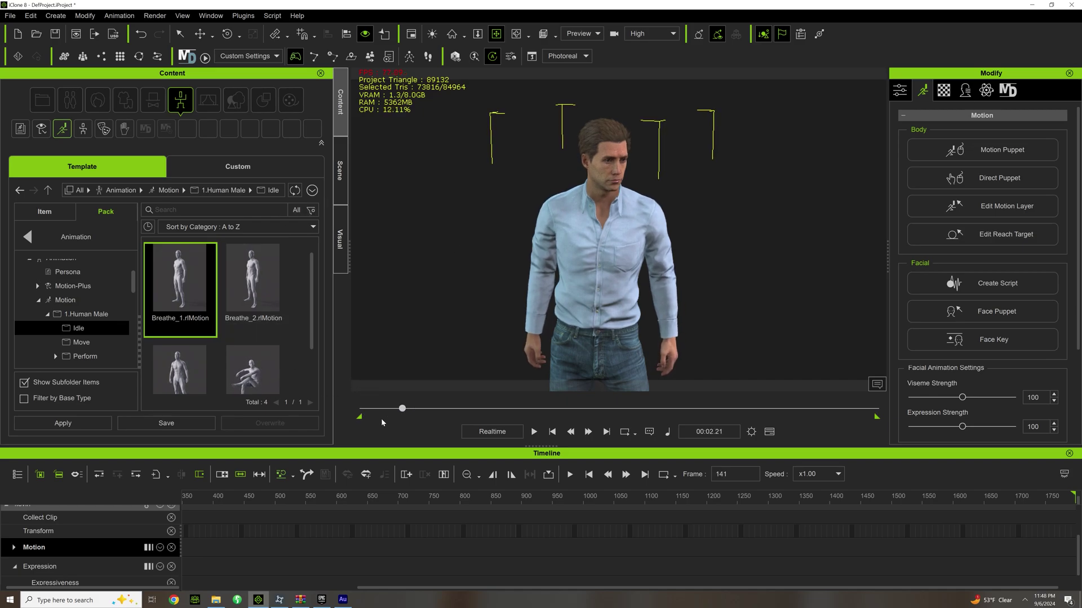
key(space)
Orbit and zoom the camera into a frontal close-up of Kevin's face
drag(375, 587, 205, 586)
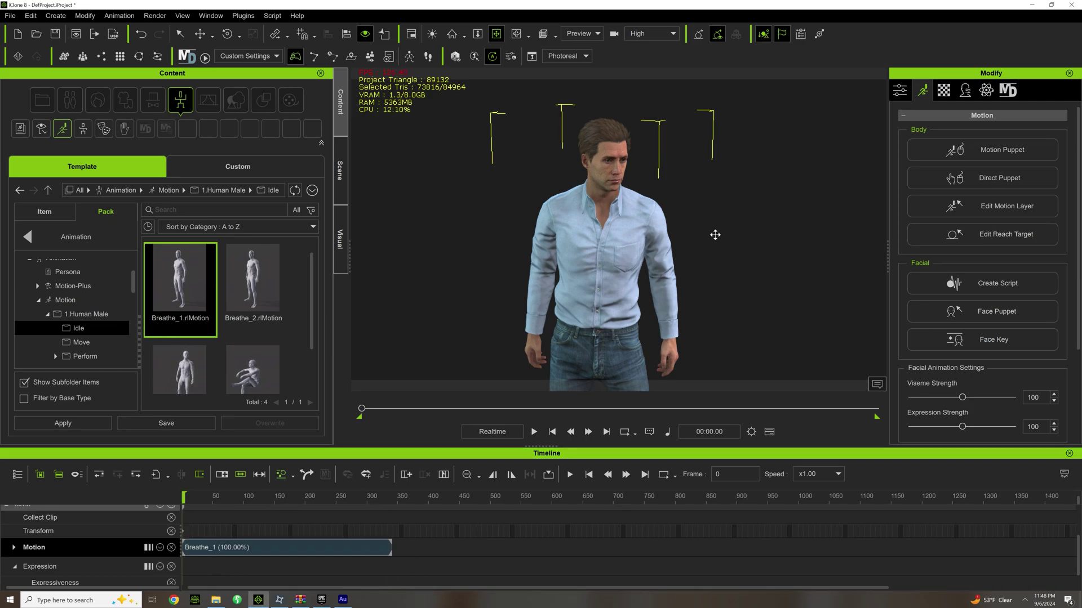
right_drag(713, 235, 571, 223)
scroll(568, 214, up, 8)
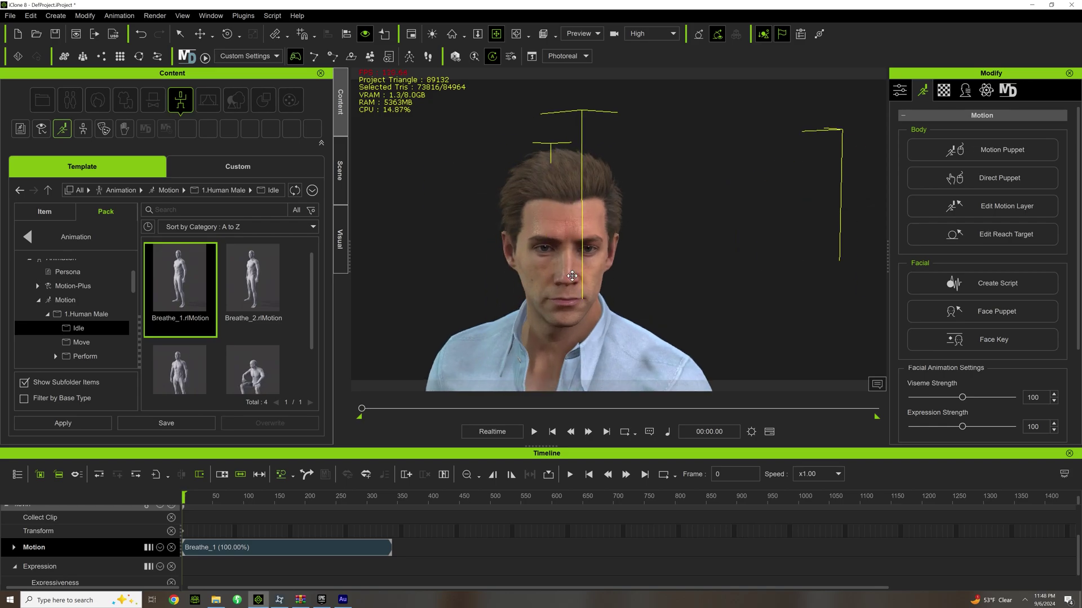
mouse_move(498, 296)
right_down()
mouse_move(514, 261)
mouse_move(507, 284)
right_up()
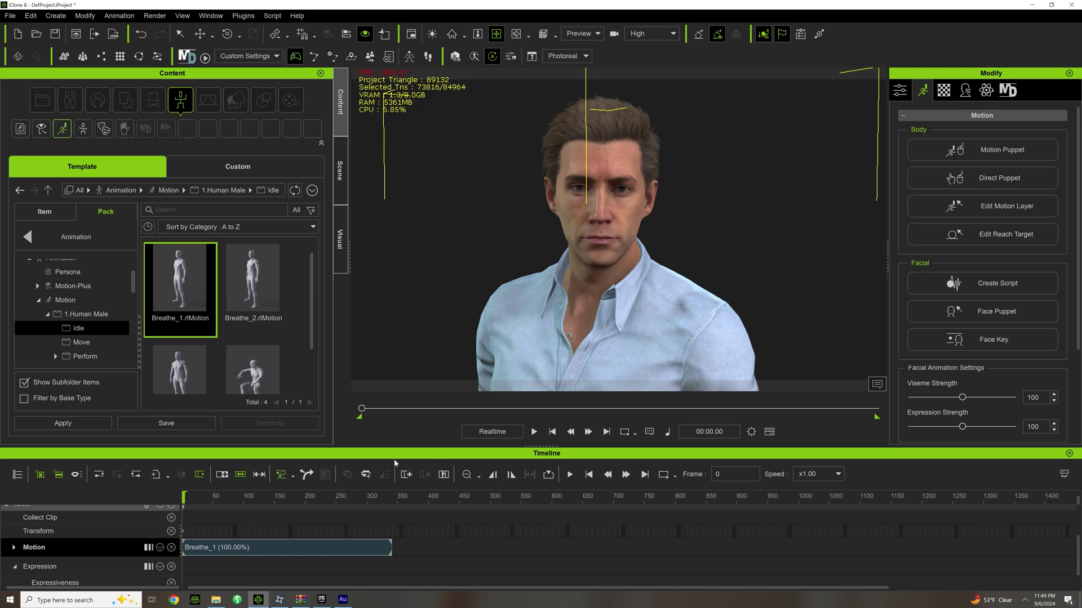
Expand the Motion track's sub-tracks and browse the 71 Gesture hand templates
click(28, 547)
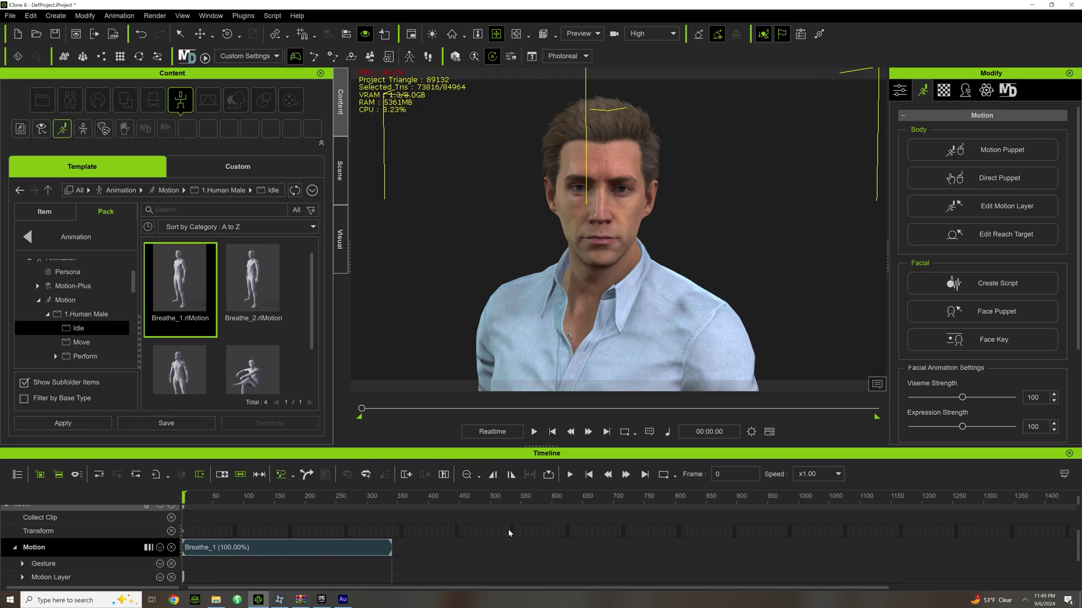
scroll(510, 533, down, 2)
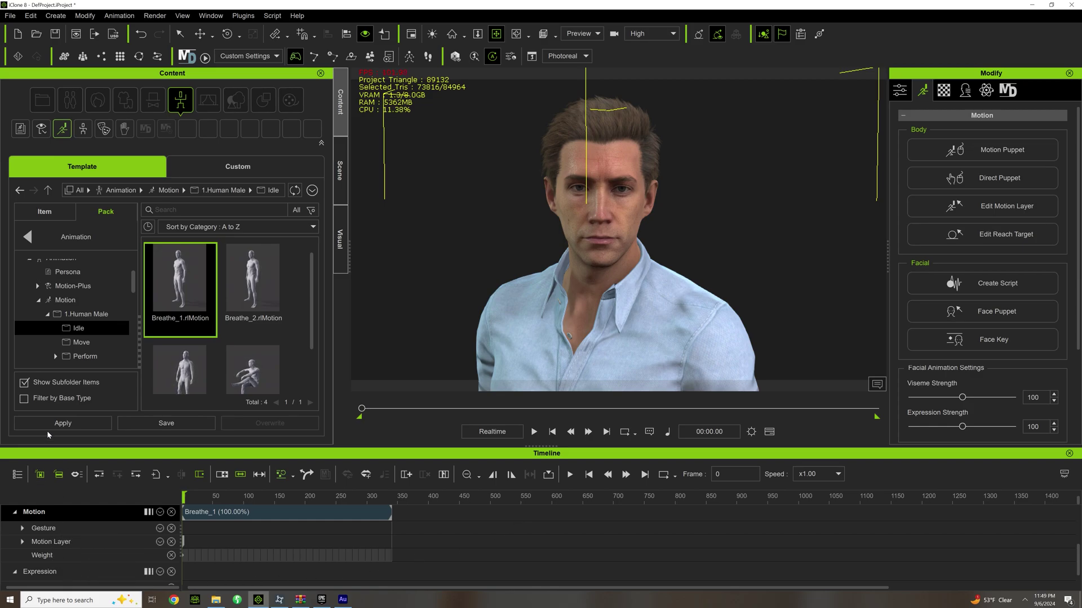
click(124, 128)
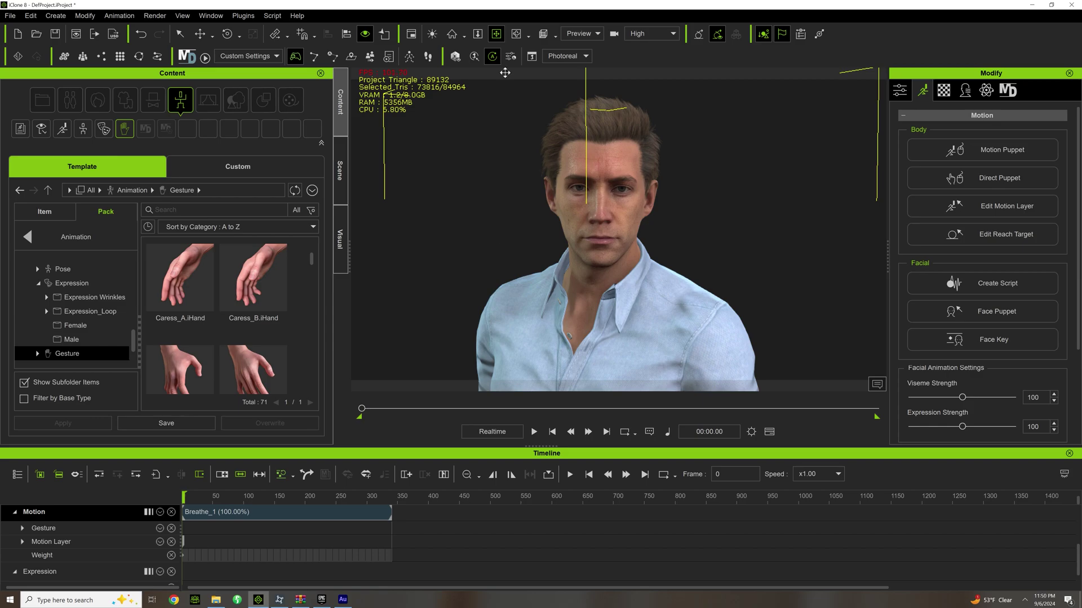
scroll(231, 343, down, 1)
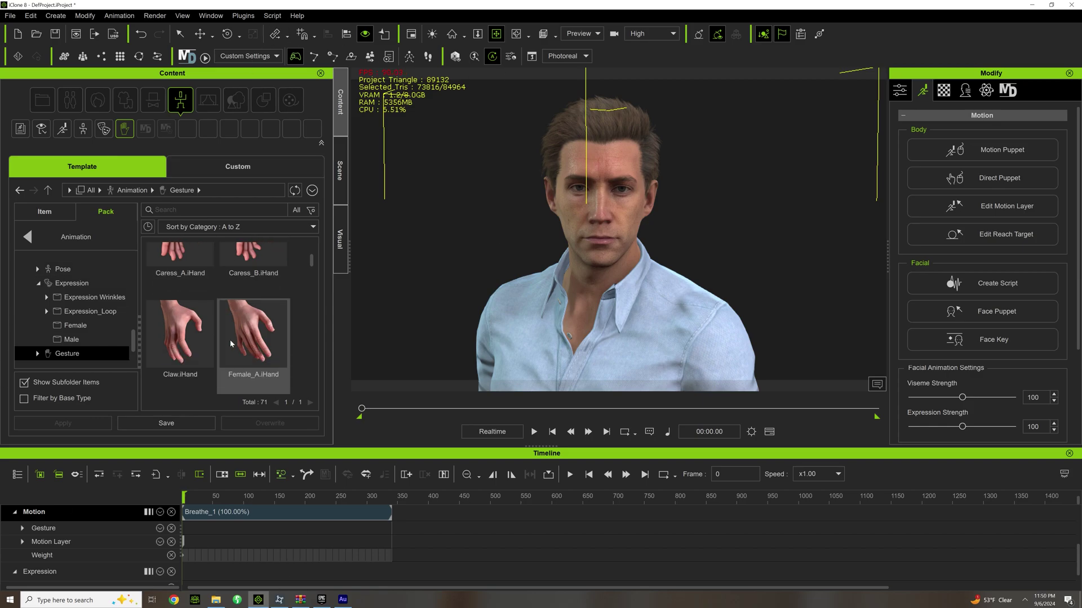
scroll(231, 344, down, 4)
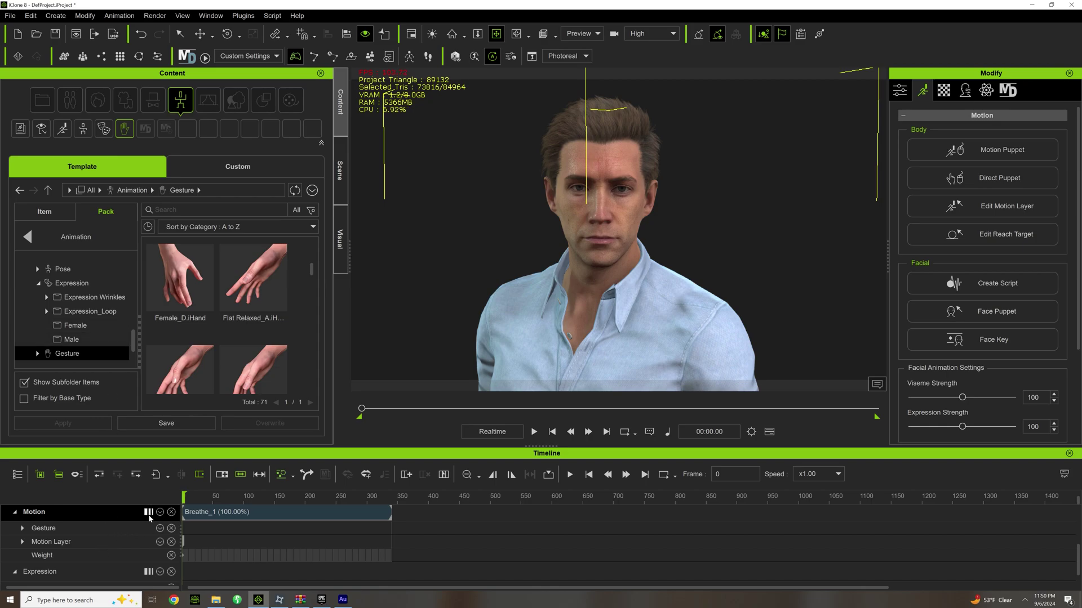
Select Kevin's Motion Layer track and open Motion Puppet on the Base Motion profile
click(211, 544)
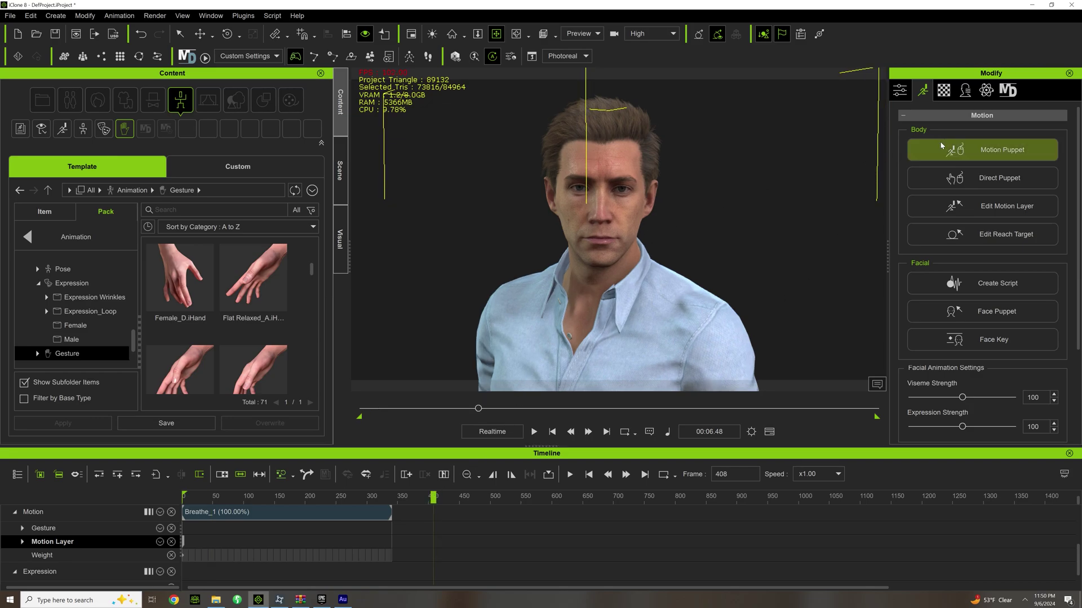
click(940, 147)
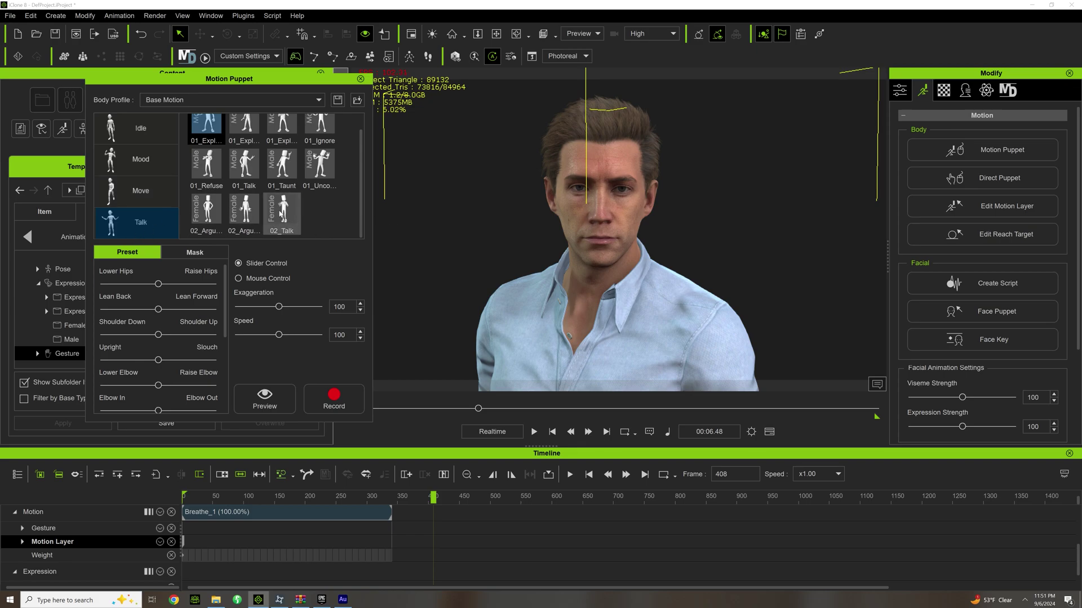
Preview a Talk preset in Motion Puppet on Kevin, then stop it
scroll(282, 193, up, 1)
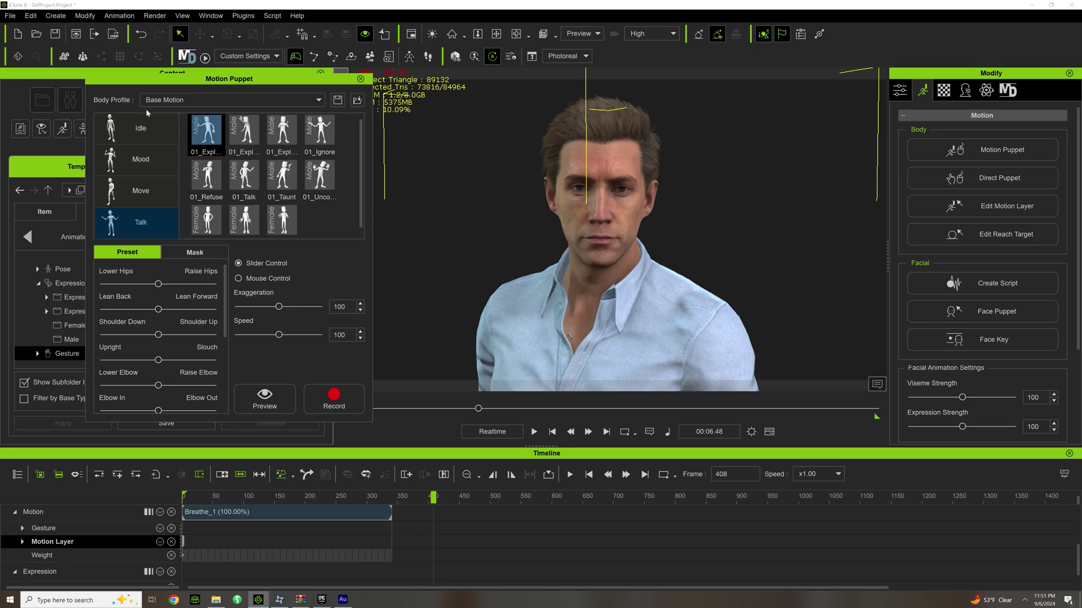
click(244, 133)
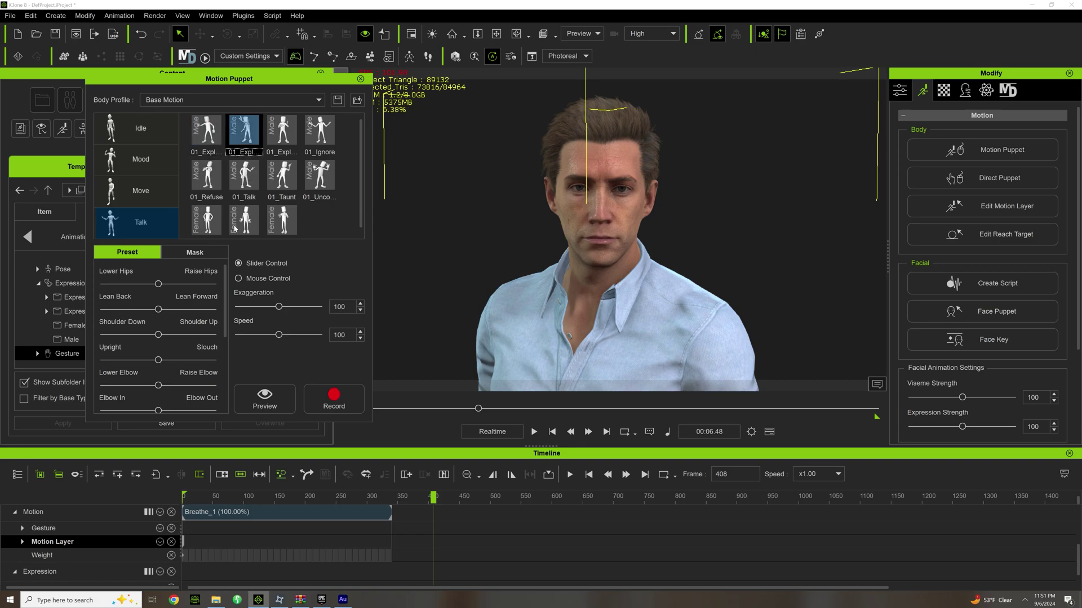
click(243, 405)
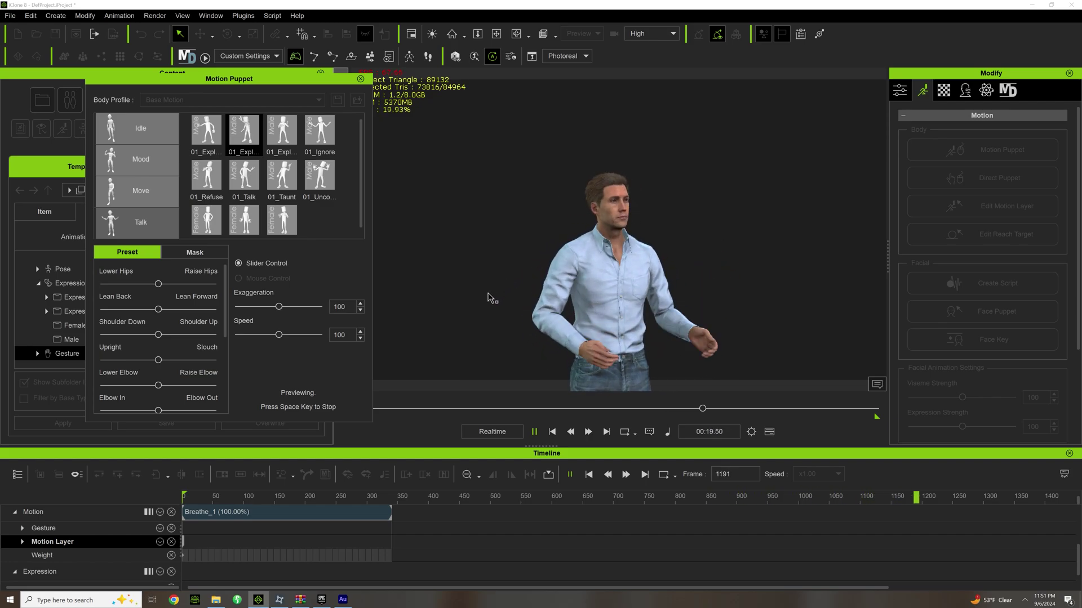
key(space)
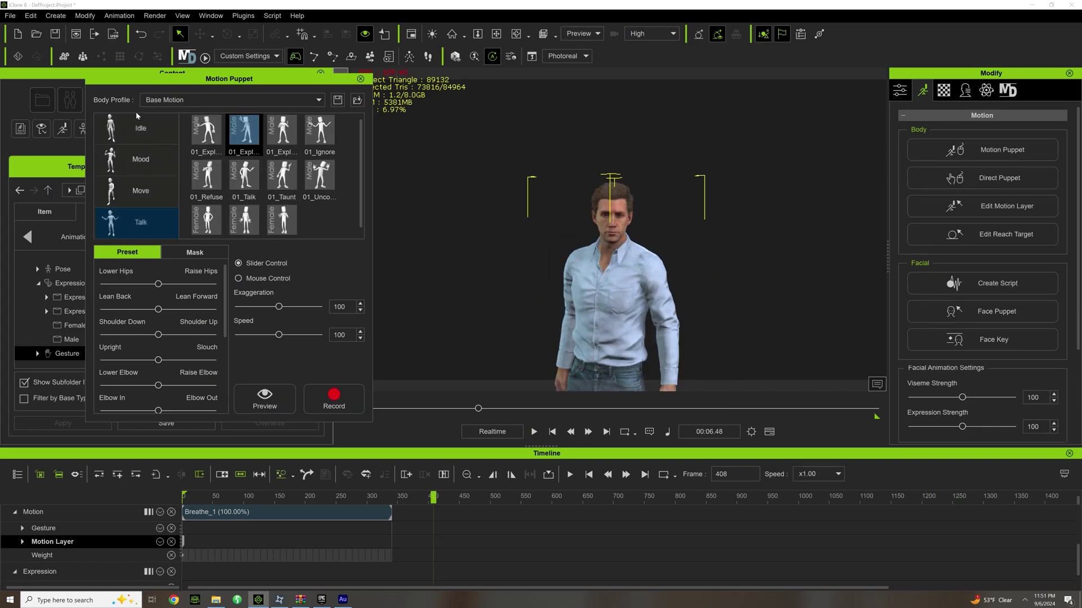
Preview the 01_Natural idle preset, orbit to face Kevin, and stop at frame 408
click(151, 141)
scroll(255, 231, down, 1)
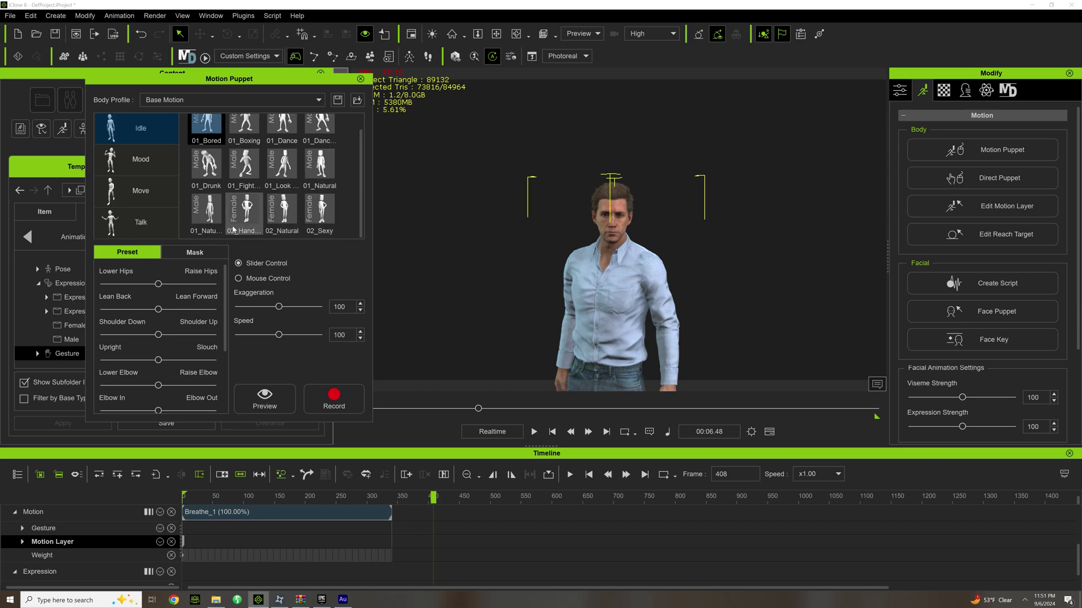
click(198, 215)
click(276, 401)
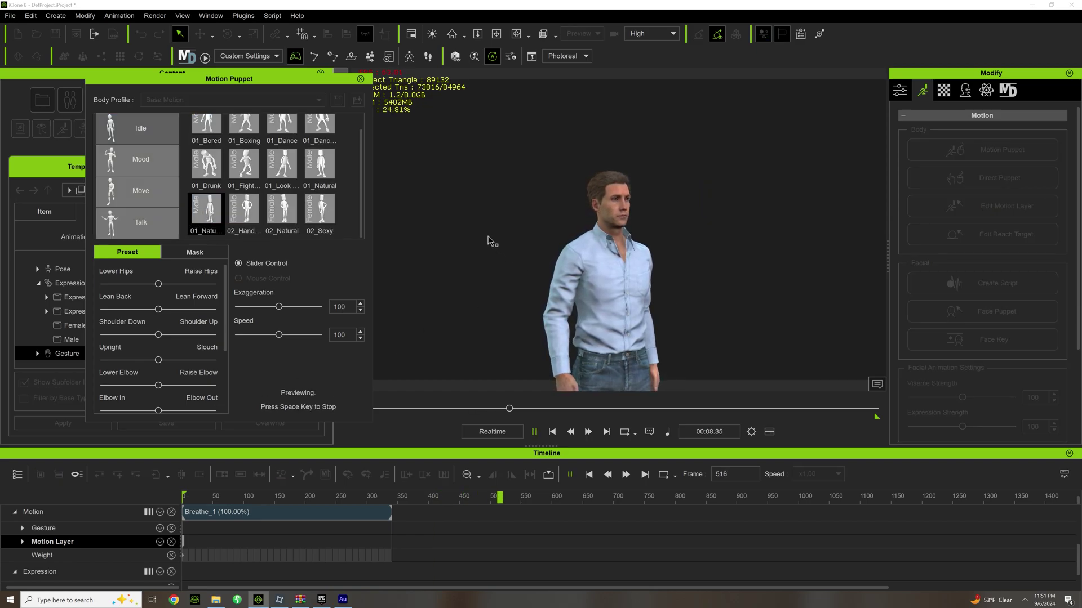
click(499, 34)
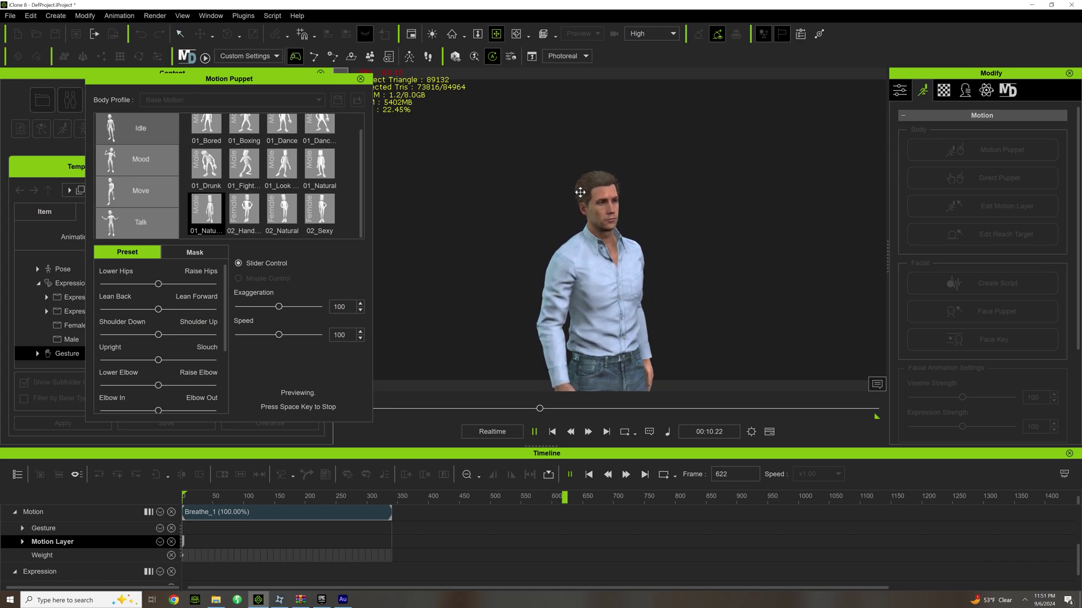
drag(580, 209, 729, 211)
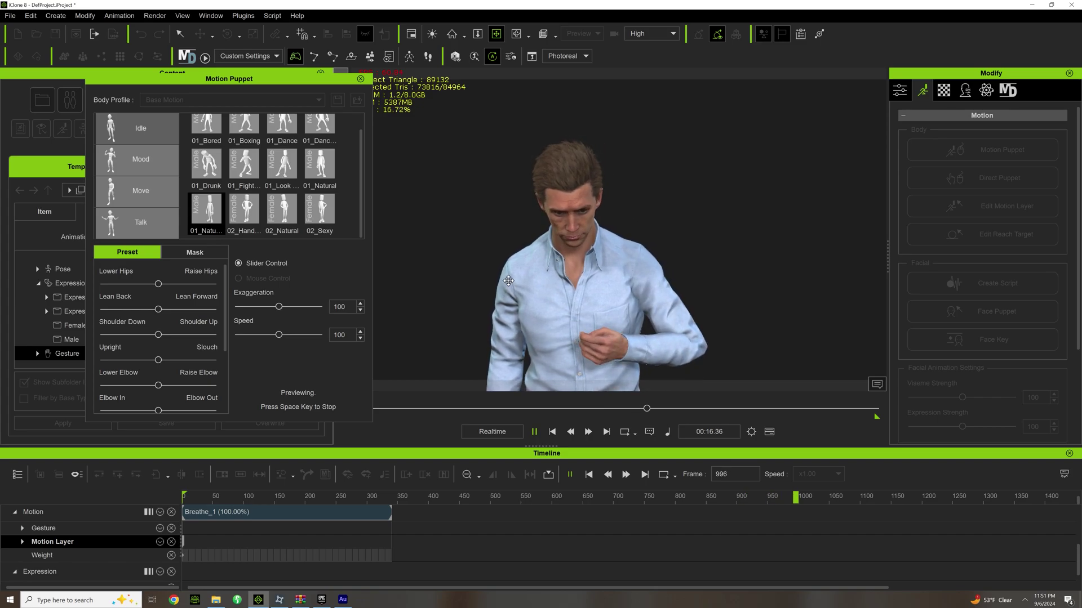
key(space)
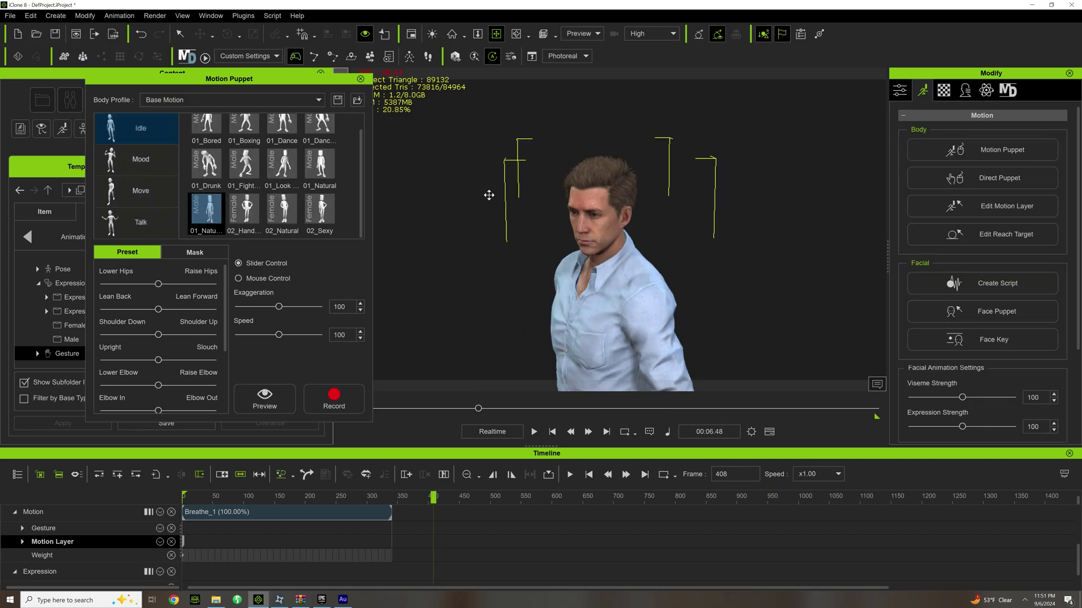
Swap Motion Puppet for Direct Puppet, preview head then hand puppeting, and close it
click(361, 79)
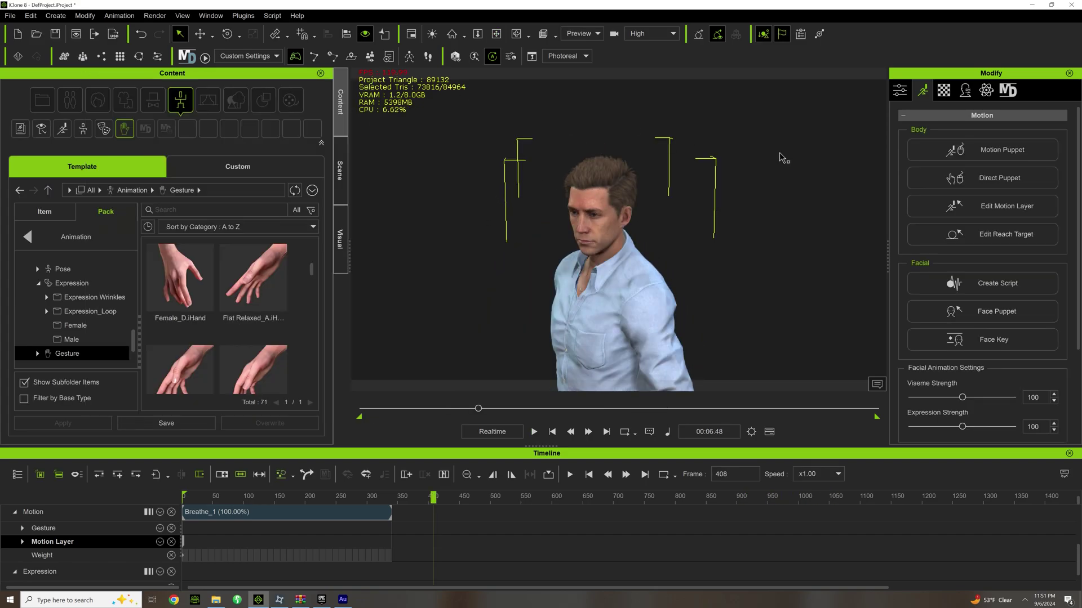
click(928, 179)
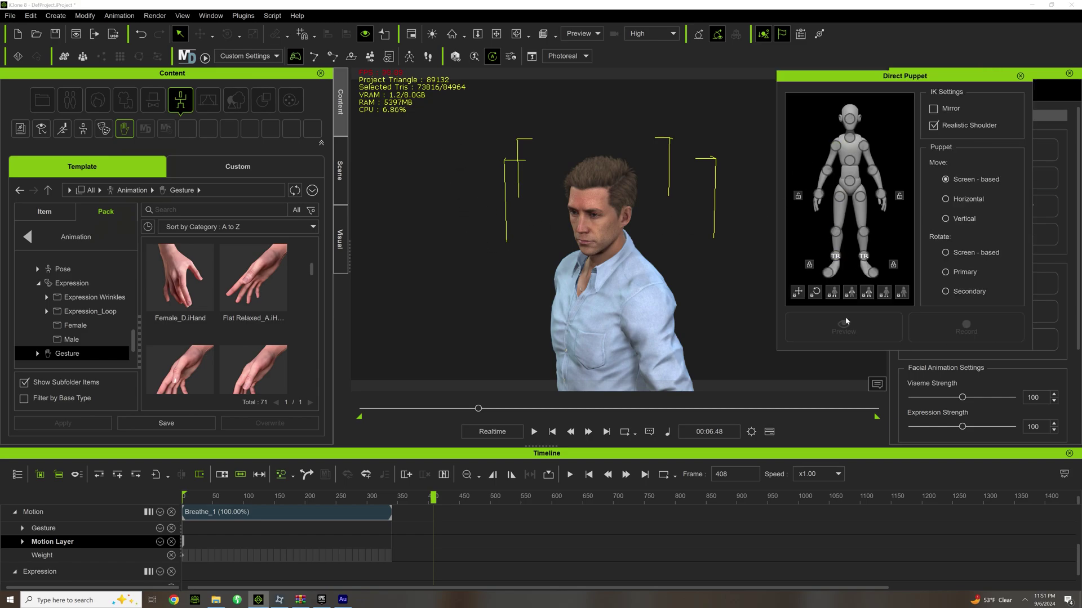
click(847, 123)
click(881, 317)
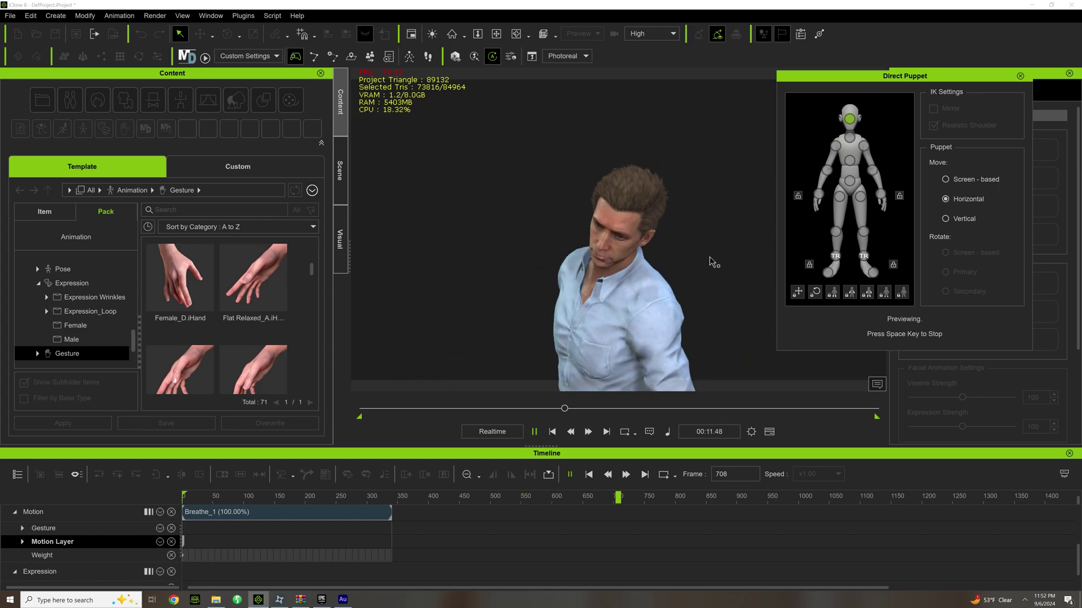
key(space)
key(space)
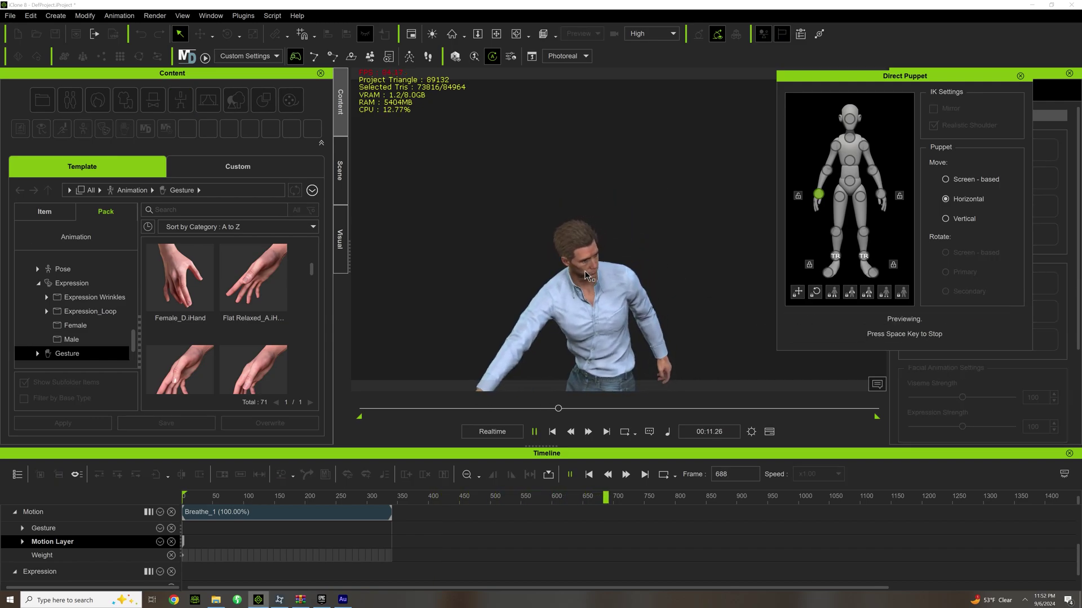
key(space)
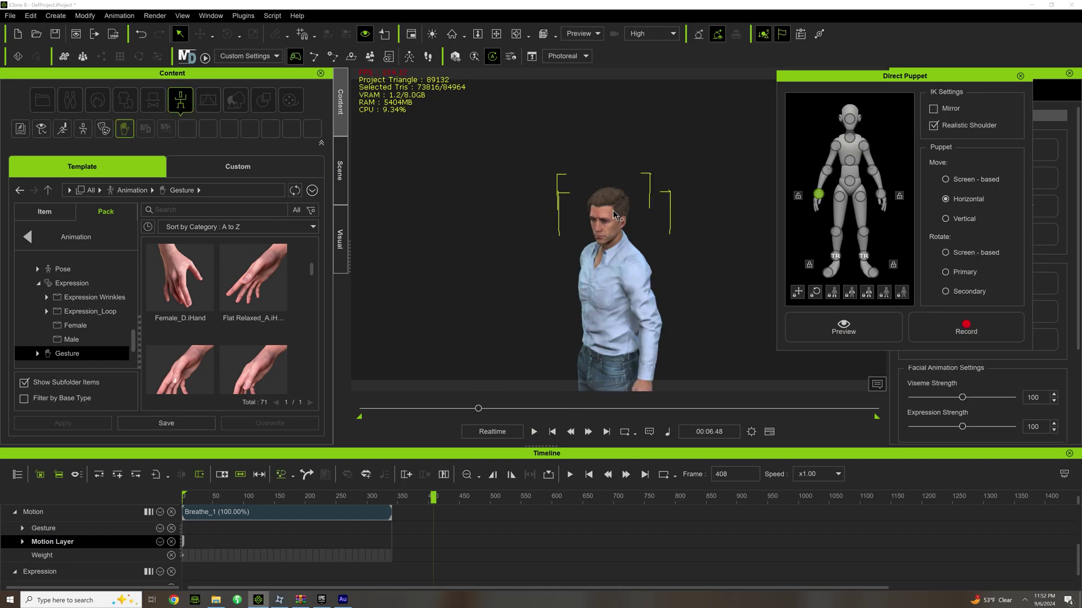
click(1019, 76)
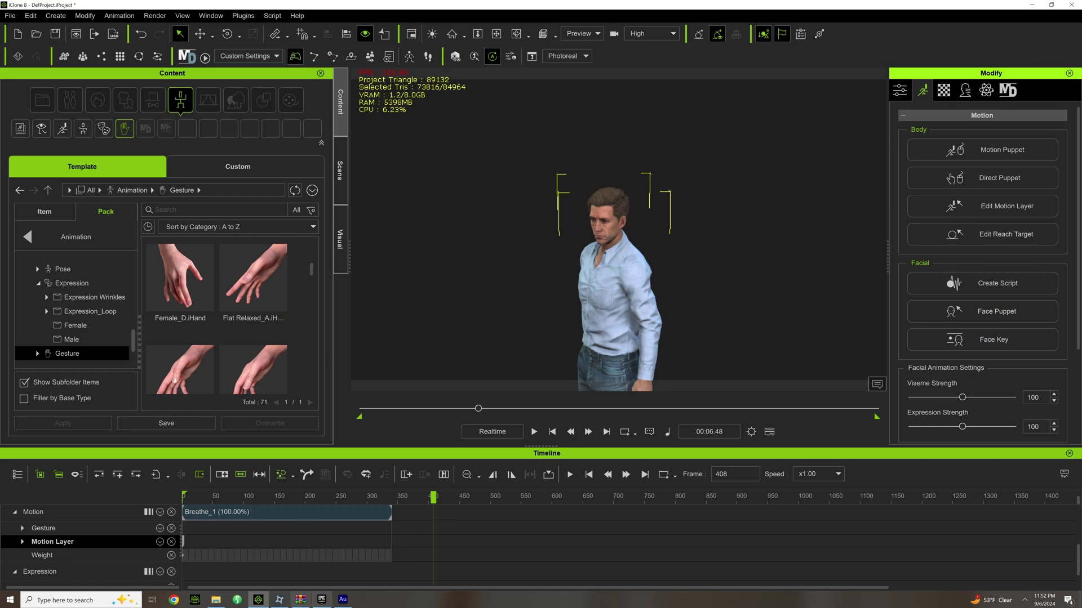
Open Edit Motion Layer at frame 72 and select the left hand in IK Mode
click(977, 206)
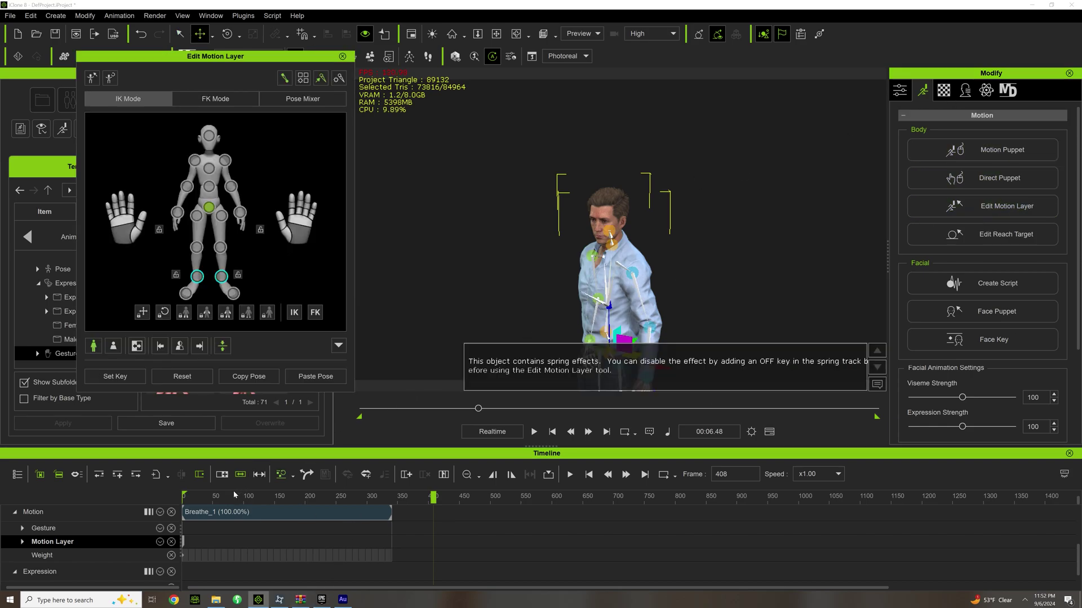
click(227, 497)
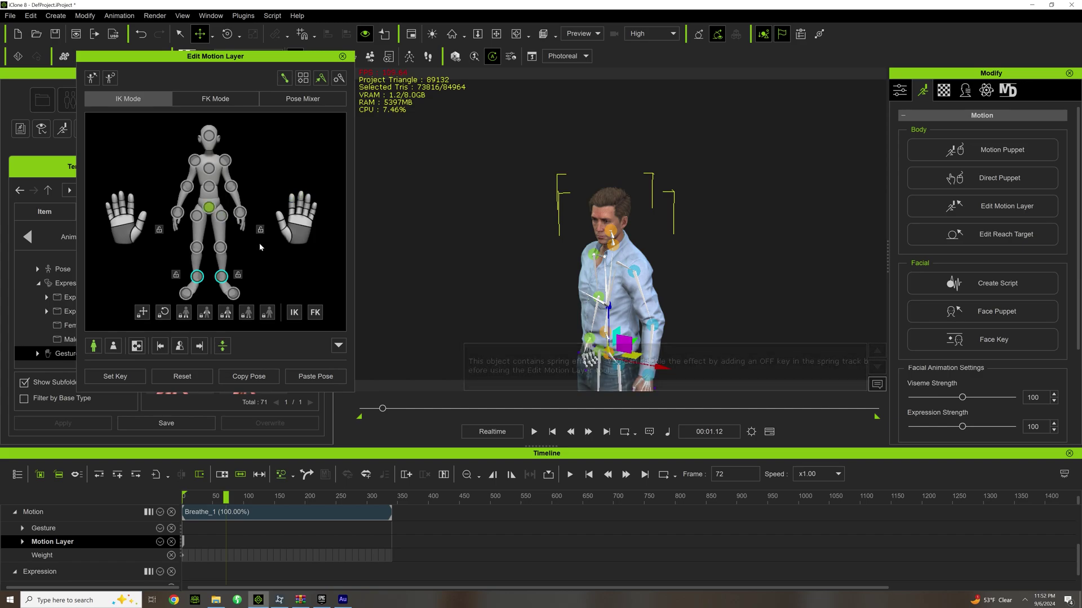
click(241, 216)
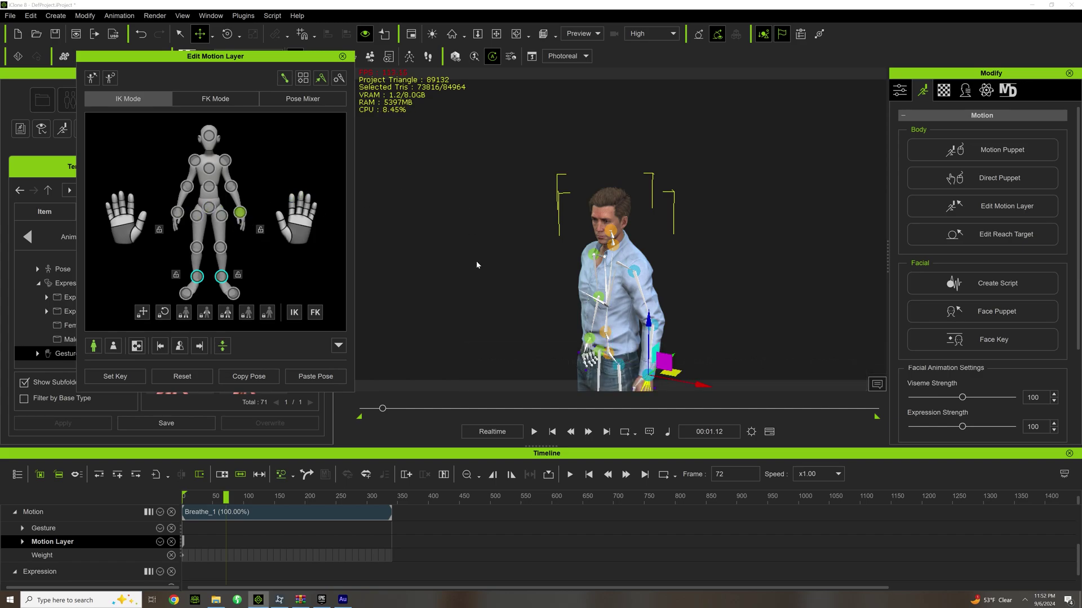
click(496, 33)
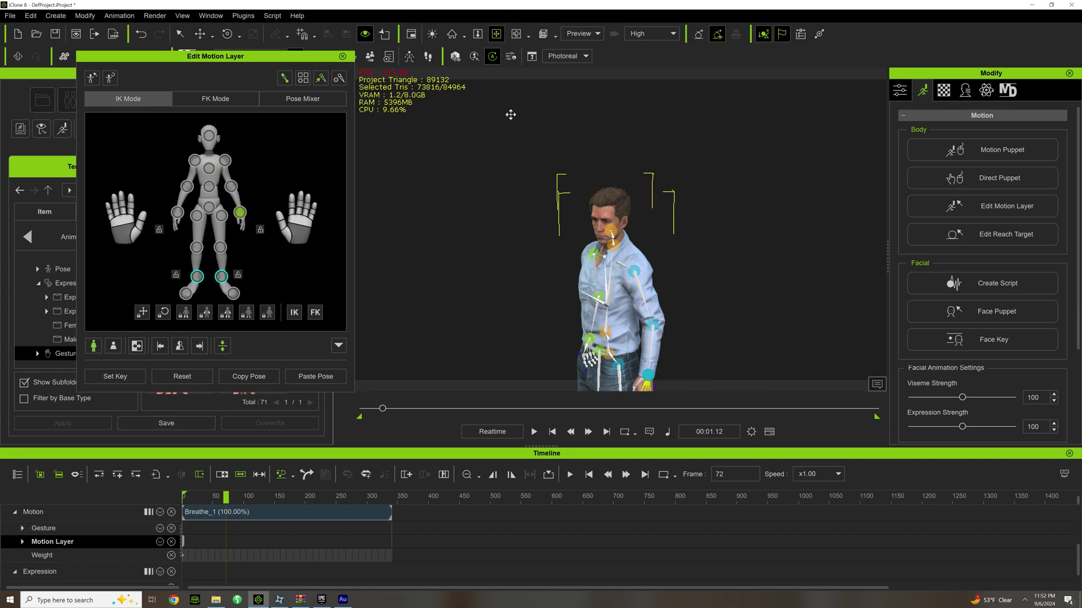
drag(510, 114, 482, 208)
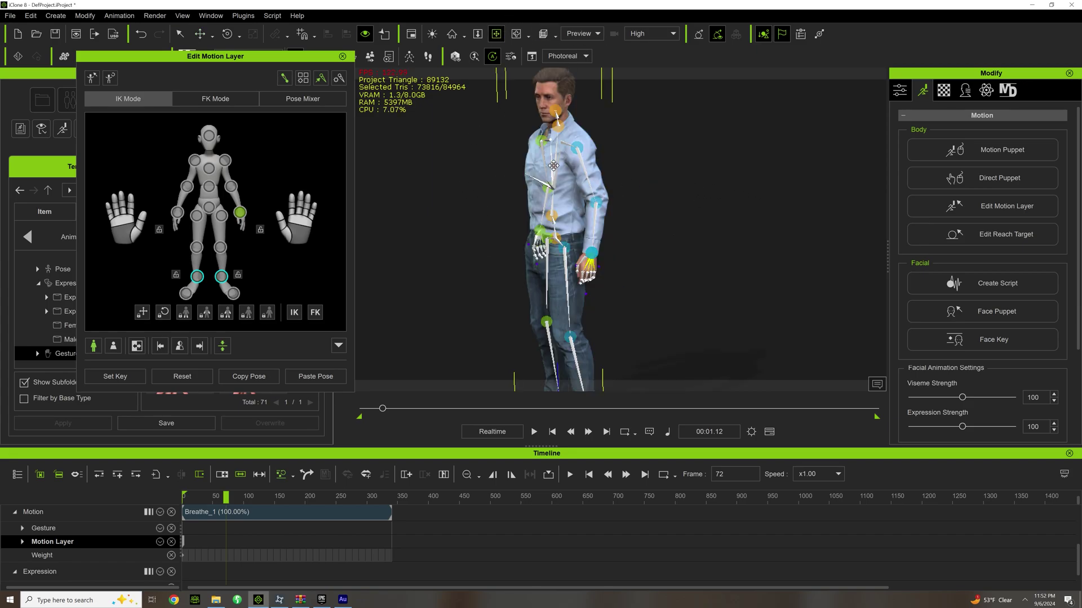
drag(625, 200, 516, 256)
Select the chest, then the head joint, viewing Kevin from three-quarter angle
click(209, 168)
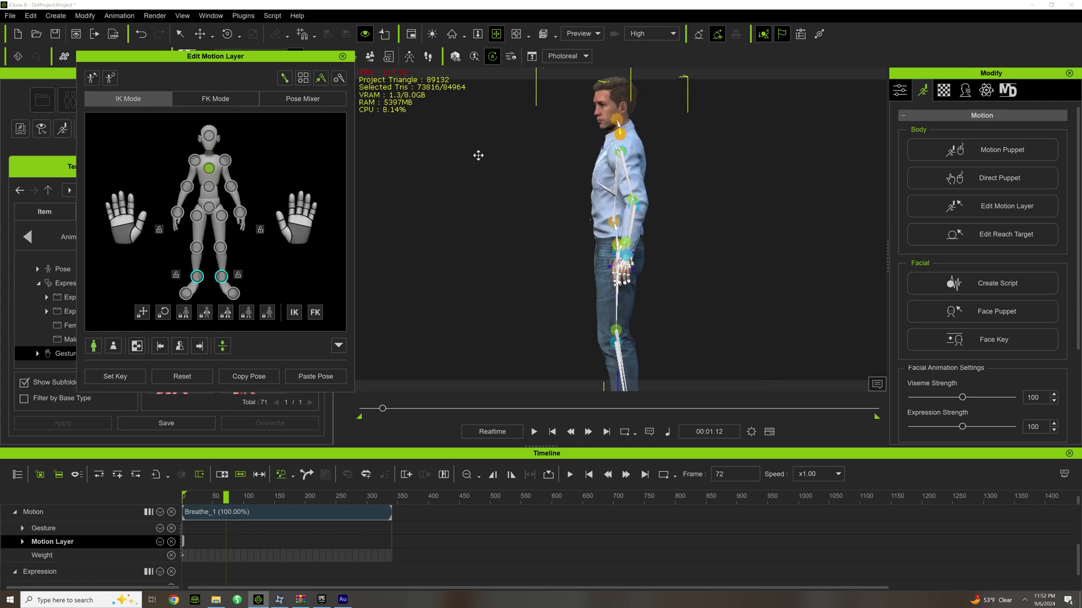
drag(491, 157, 458, 227)
scroll(586, 245, up, 5)
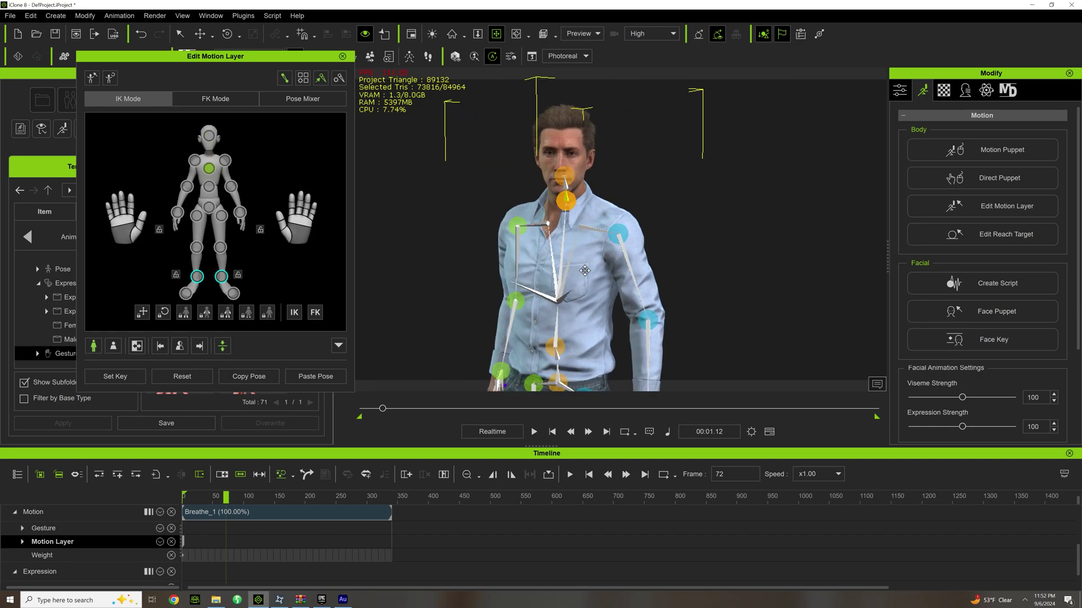
drag(445, 226, 469, 227)
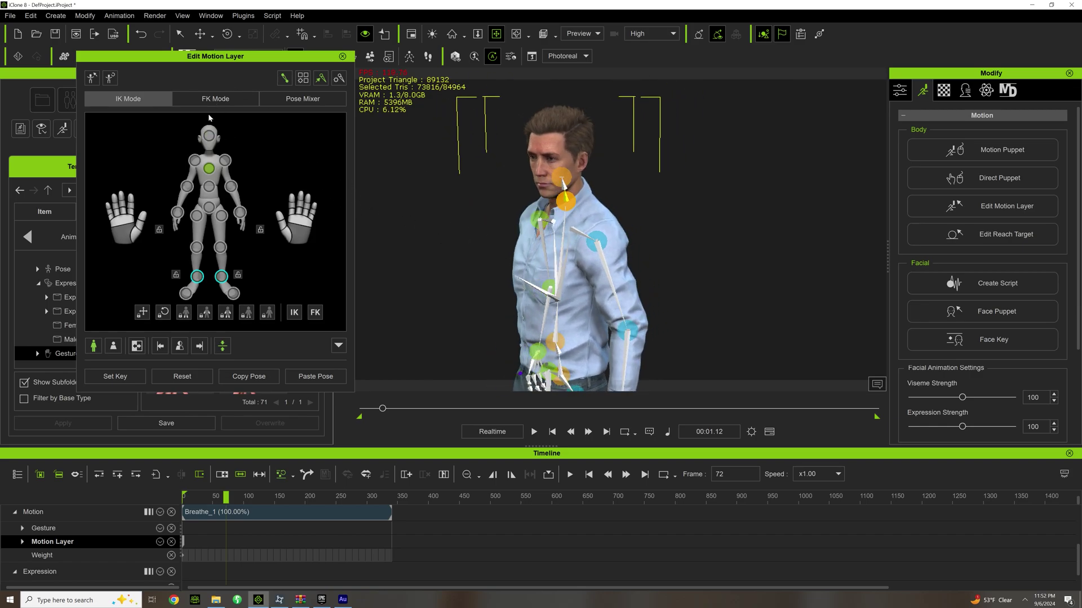
click(209, 135)
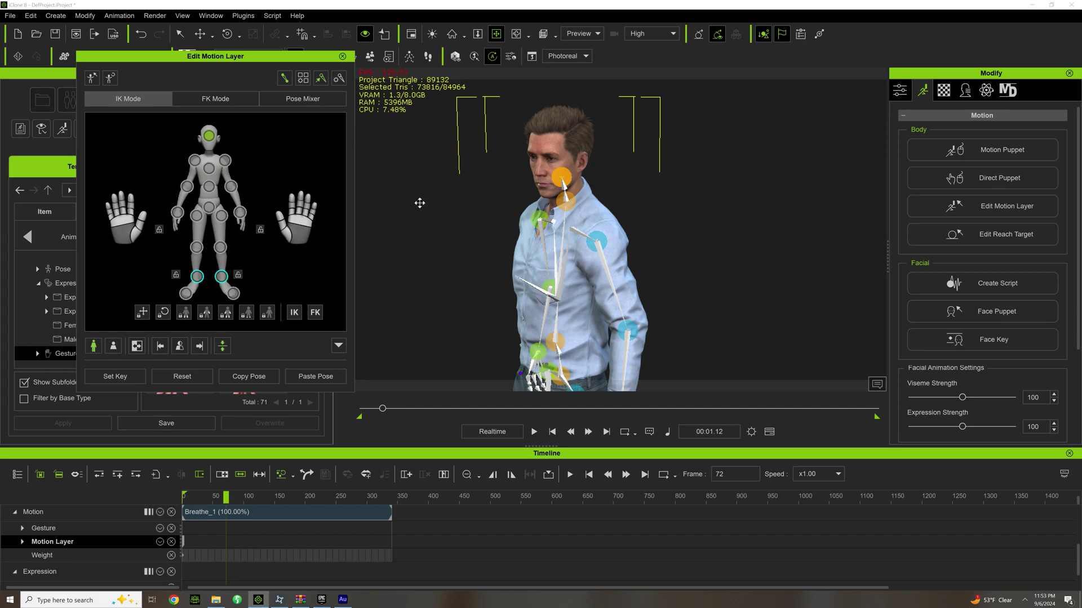
Switch to FK Mode and the Pose Mixer, excluding the legs and limiting the mix to hands
click(219, 102)
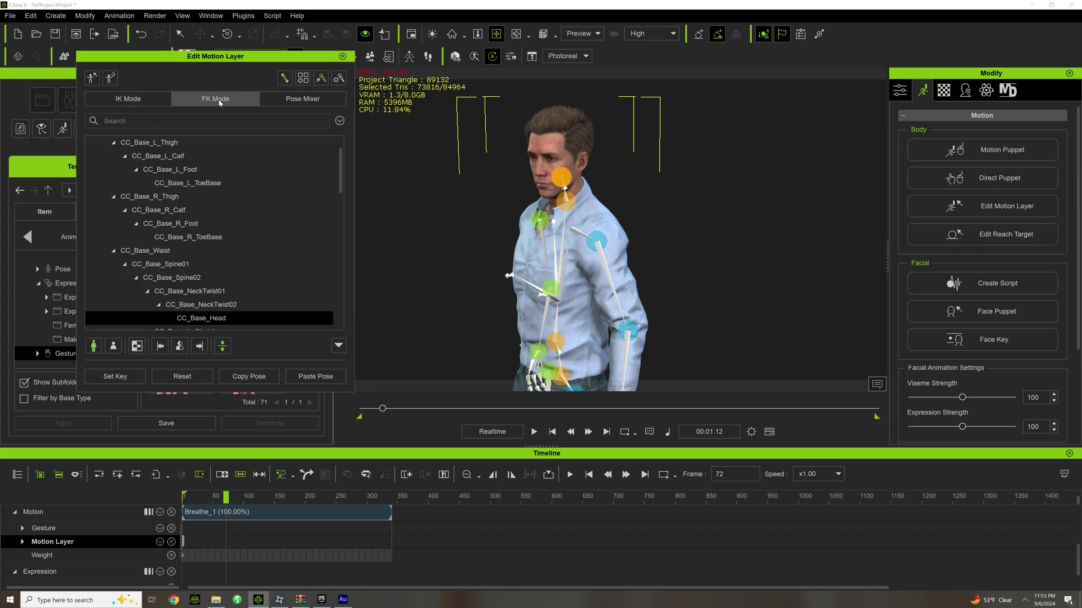
click(305, 103)
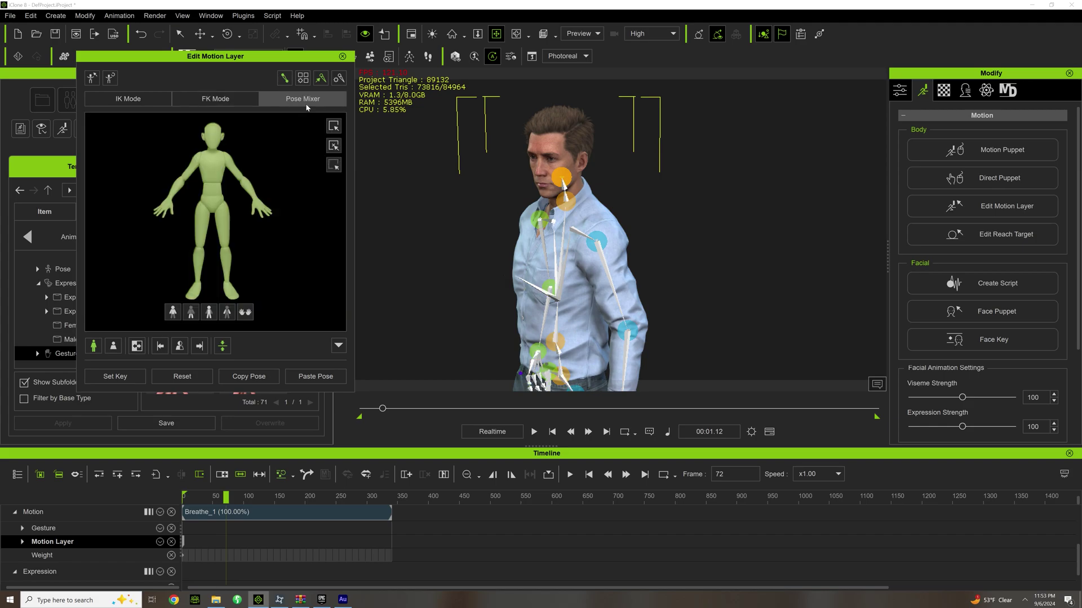
right_drag(478, 204, 517, 194)
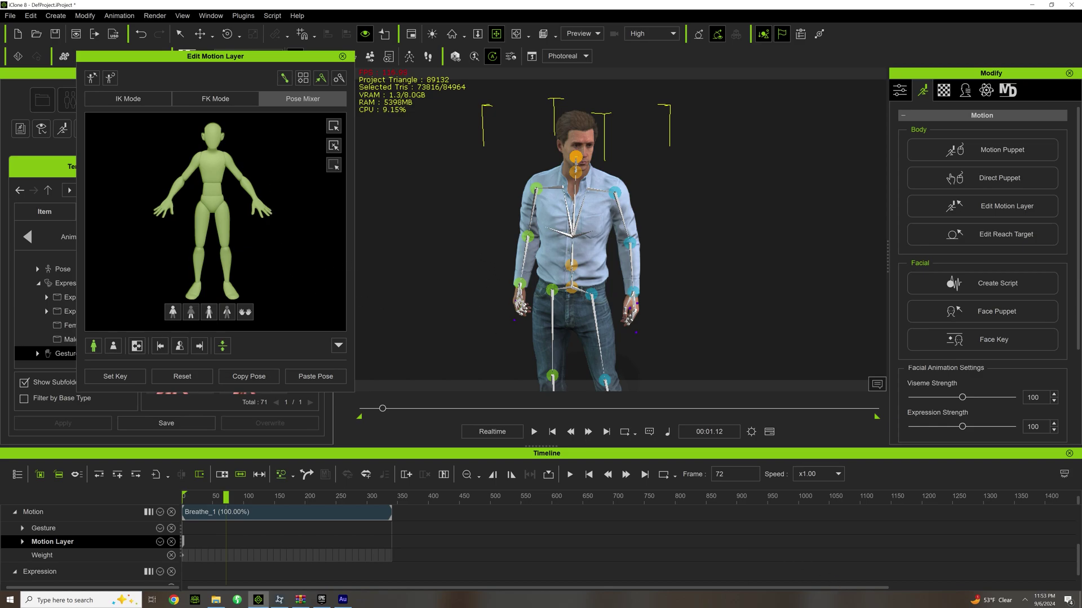
click(197, 314)
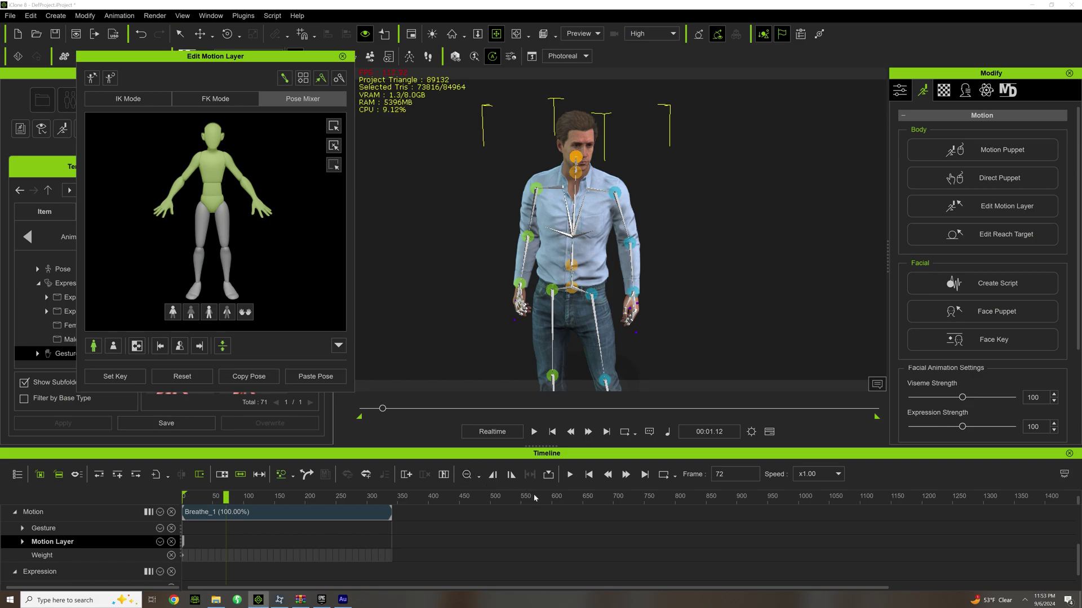
click(245, 313)
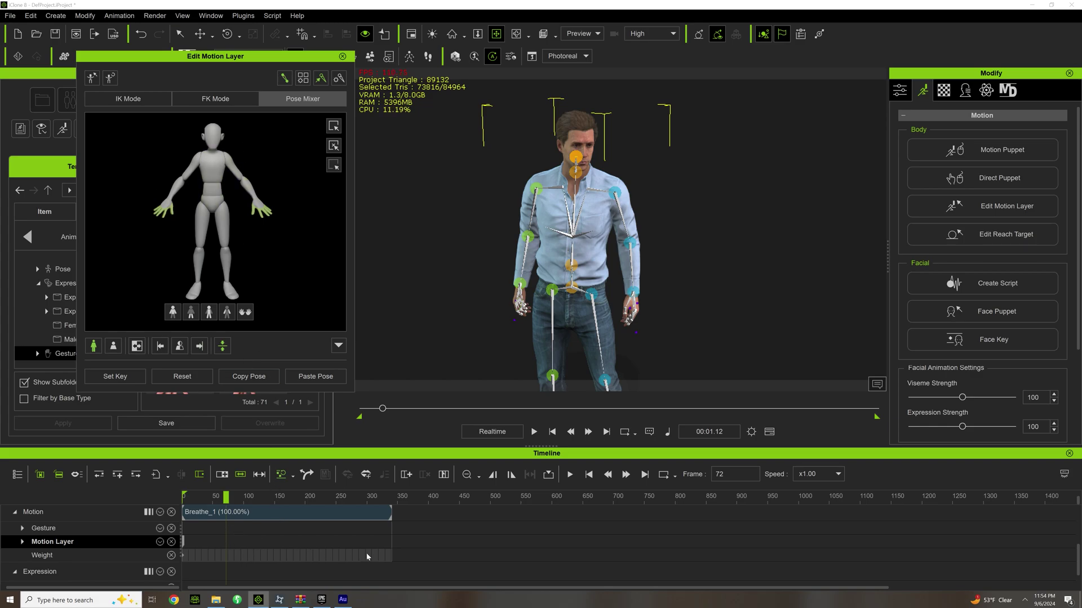
Bake the Breathe_1 clip into optimized Motion Layer keys
click(343, 58)
click(248, 516)
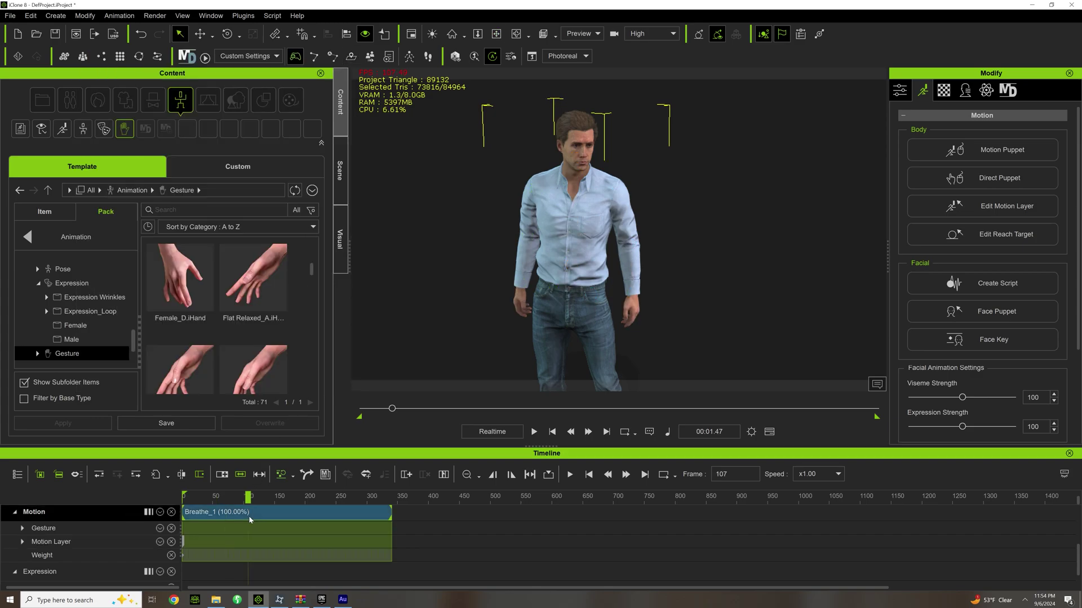
right_click(250, 520)
mouse_move(316, 182)
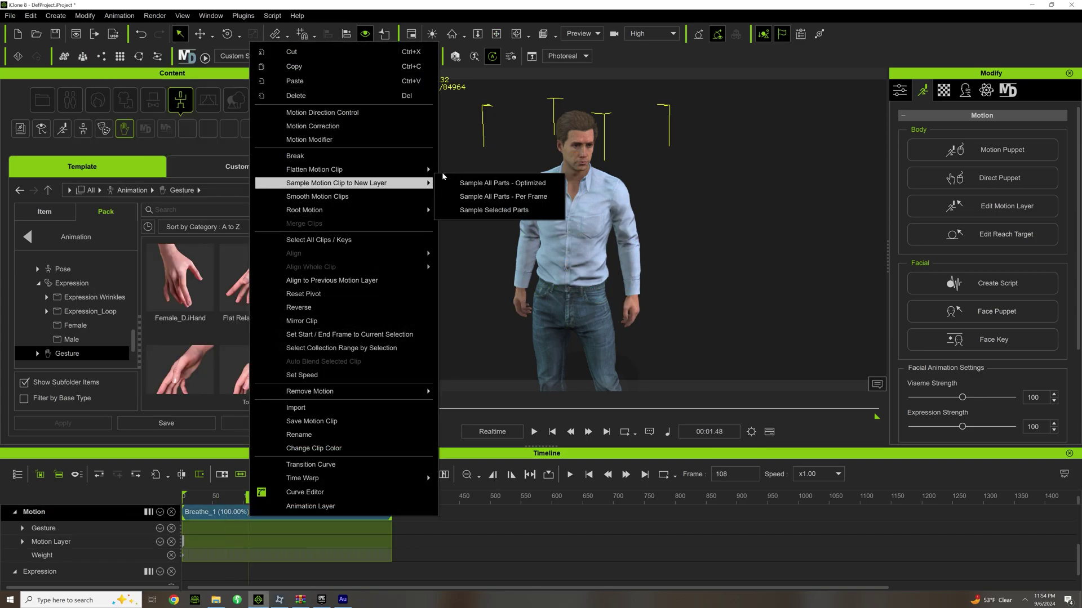
mouse_move(415, 172)
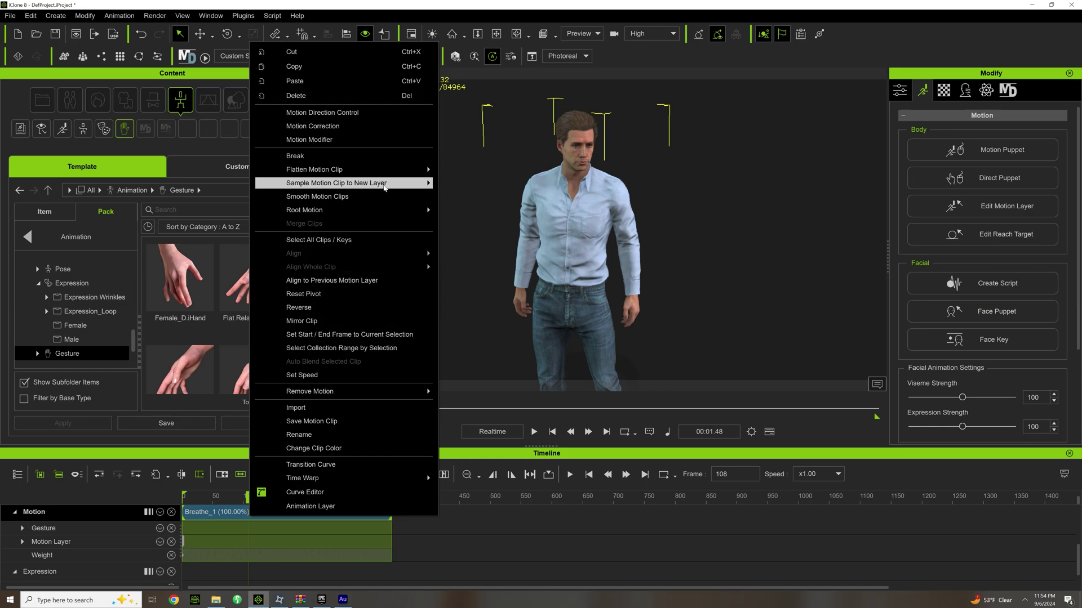
mouse_move(386, 187)
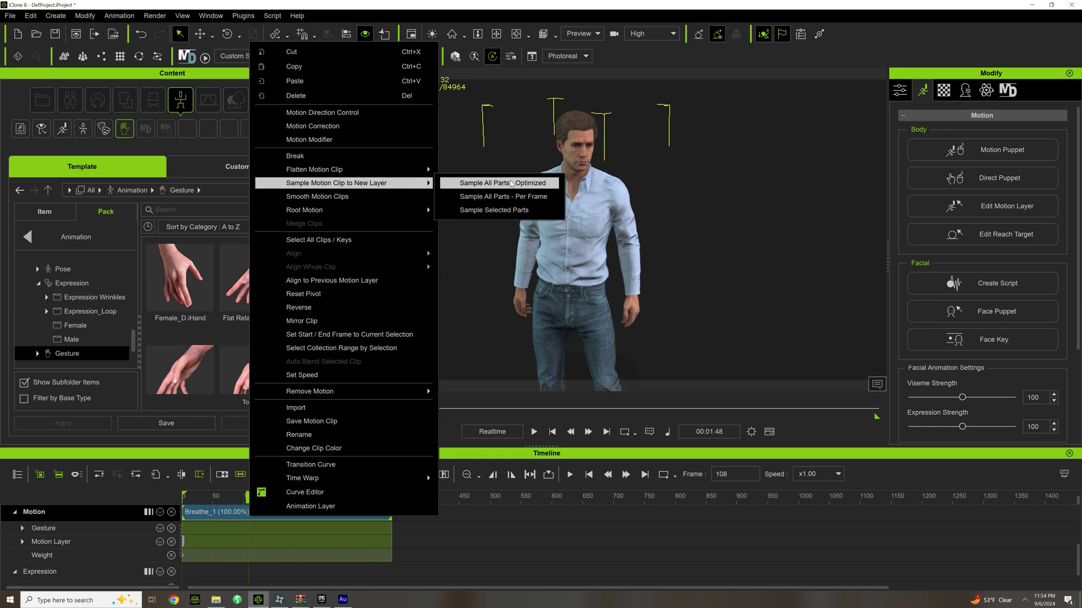
click(511, 183)
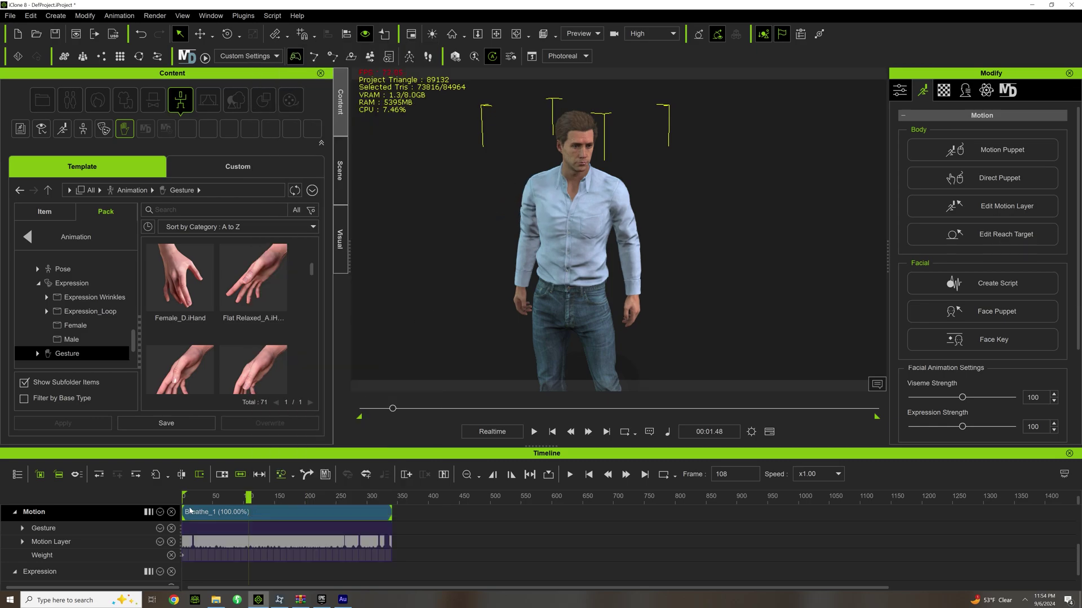
Expand the Motion Layer's body tracks and bring up the Breathe_1 clip's context menu
click(23, 542)
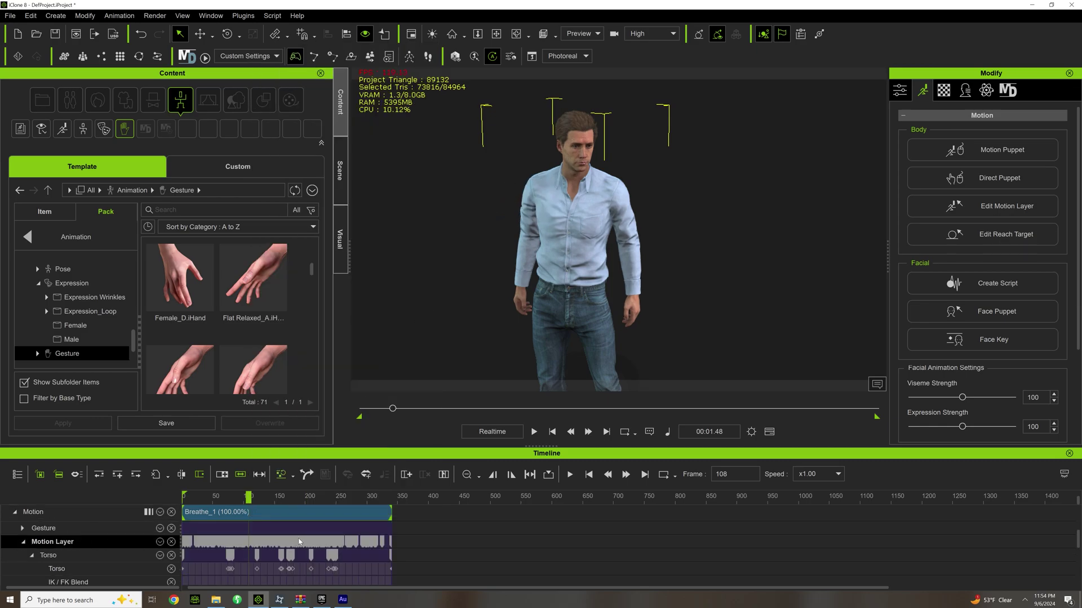
scroll(338, 538, down, 3)
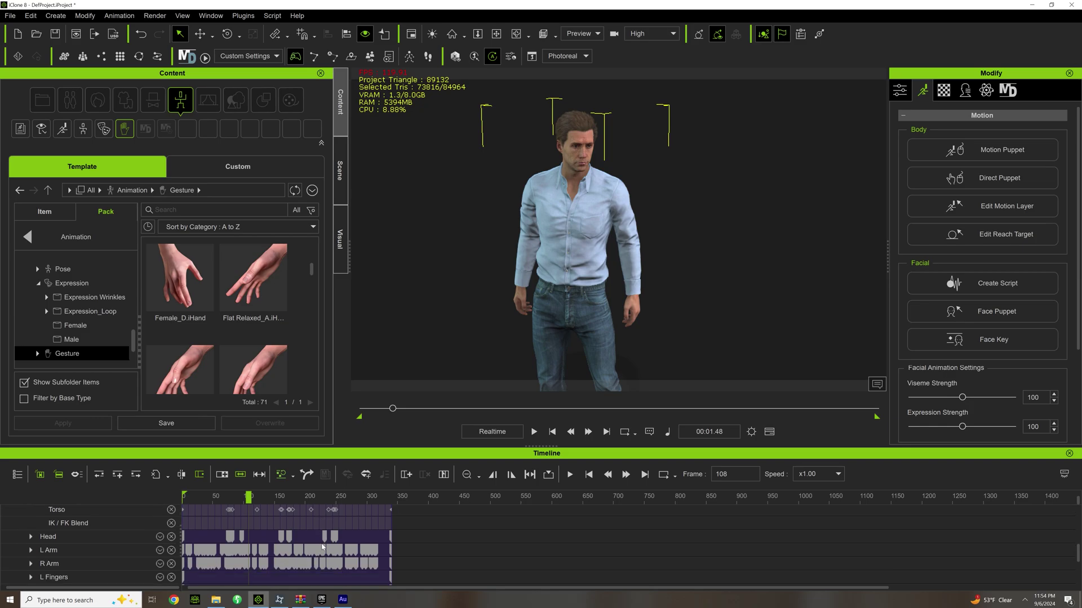
scroll(320, 550, up, 3)
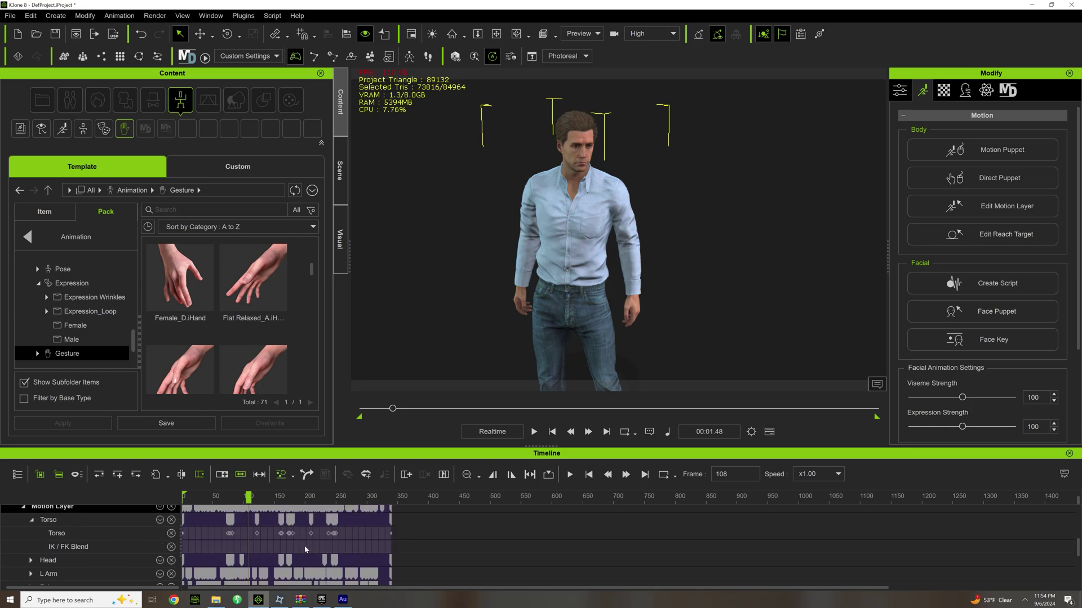
click(298, 531)
right_click(298, 531)
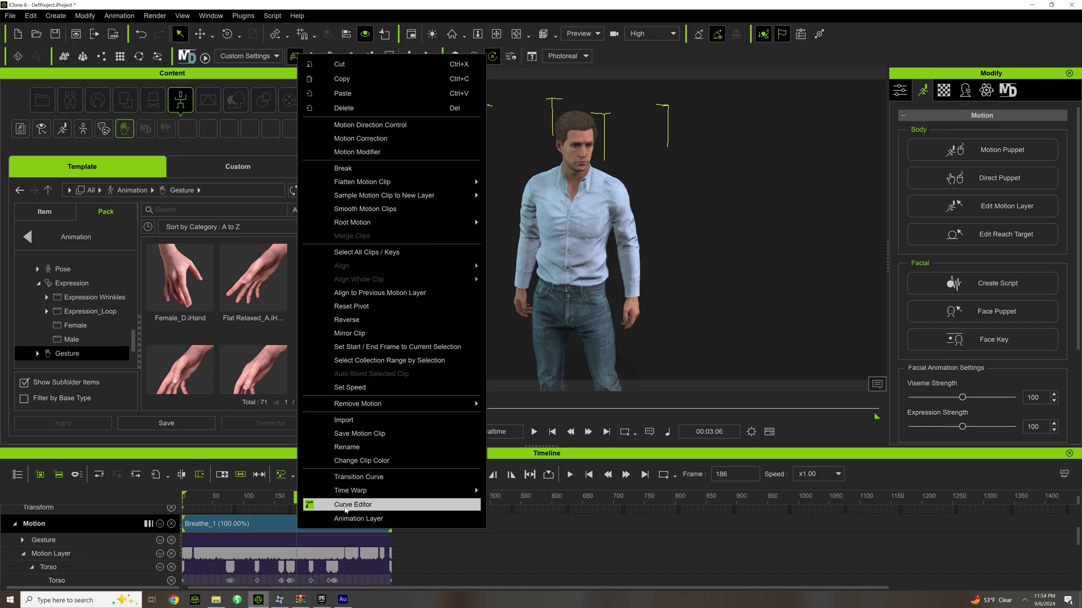
click(345, 505)
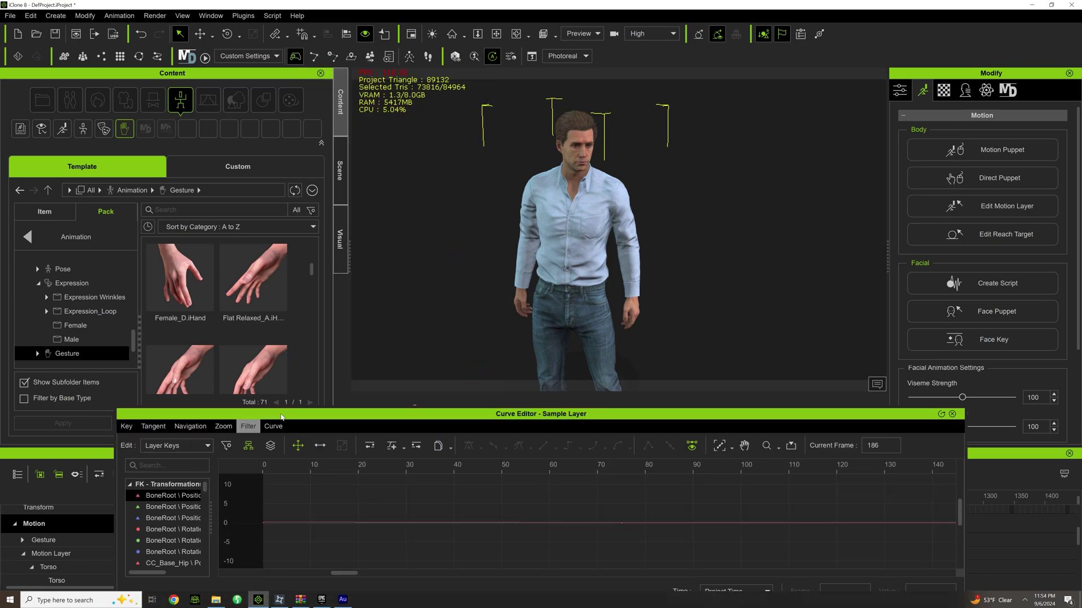
drag(304, 417, 364, 379)
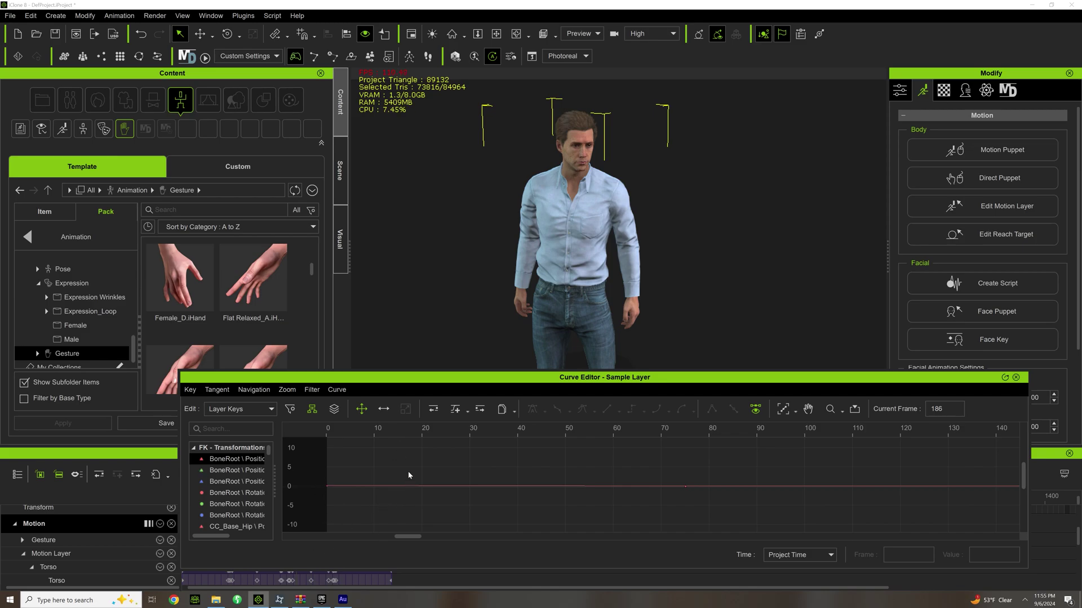
drag(483, 372, 486, 116)
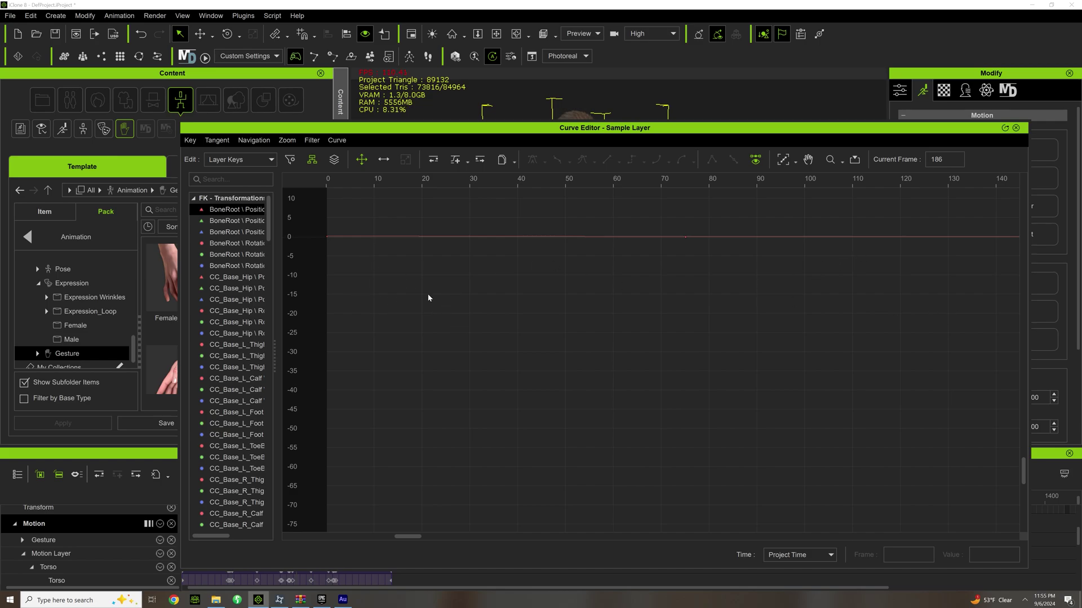
click(641, 128)
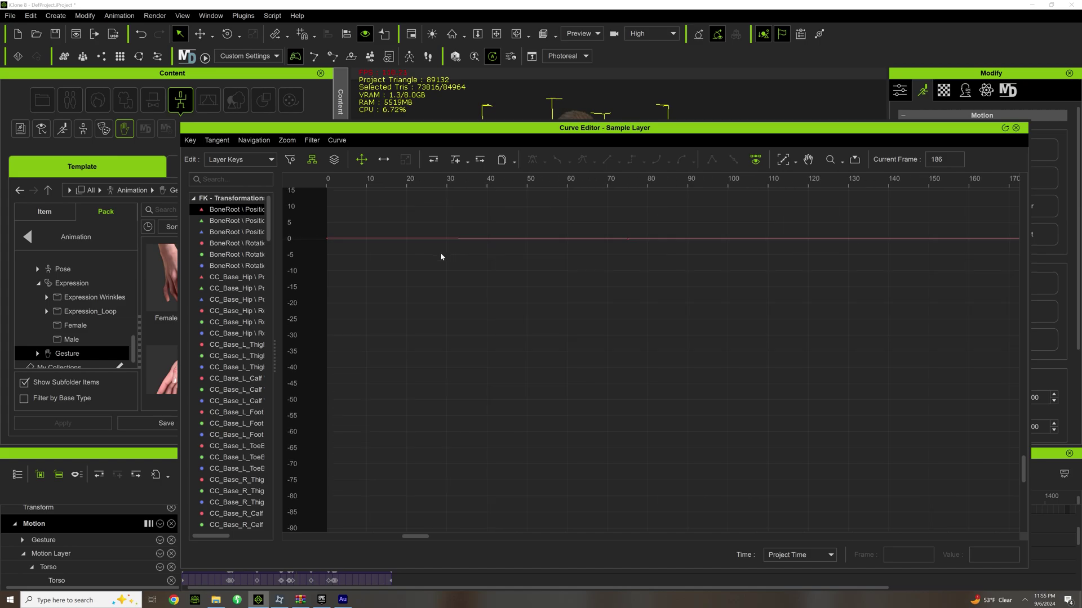
scroll(441, 253, down, 4)
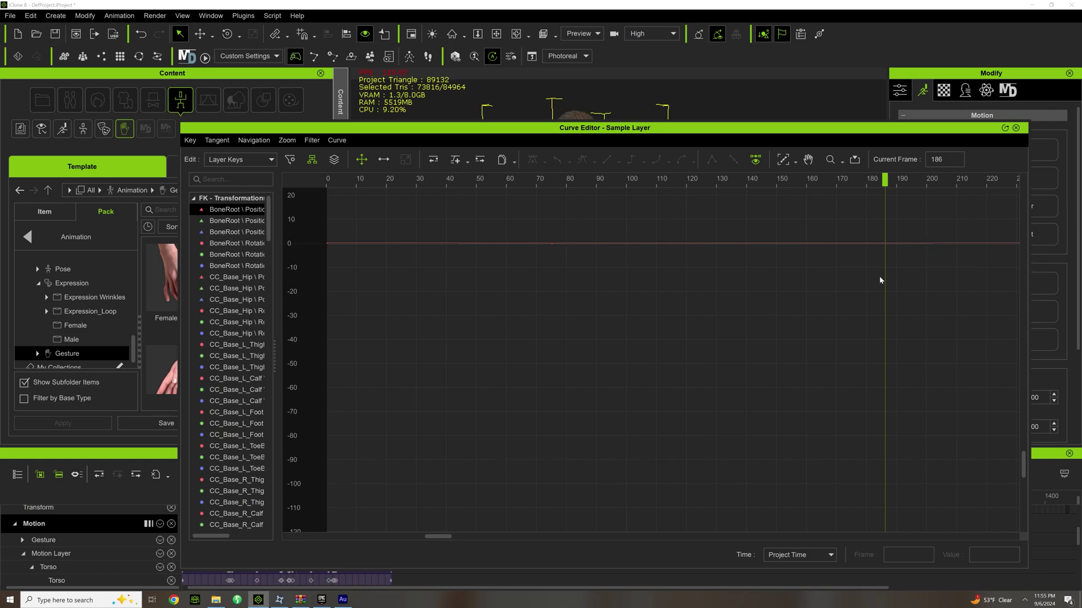
click(1016, 128)
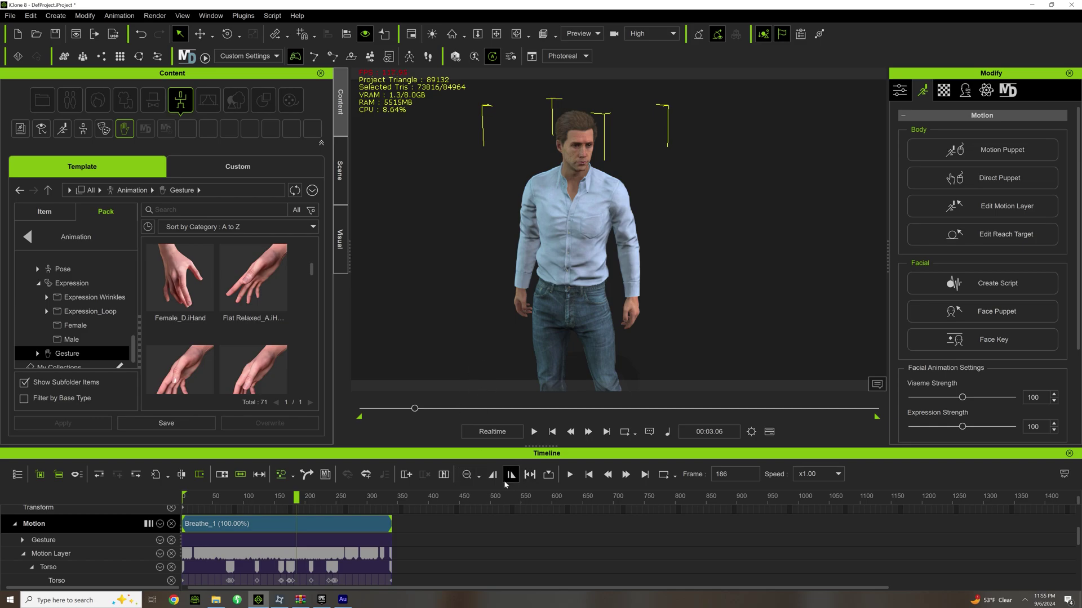
Flatten all motion layers of the Breathe_1 clip
right_click(315, 532)
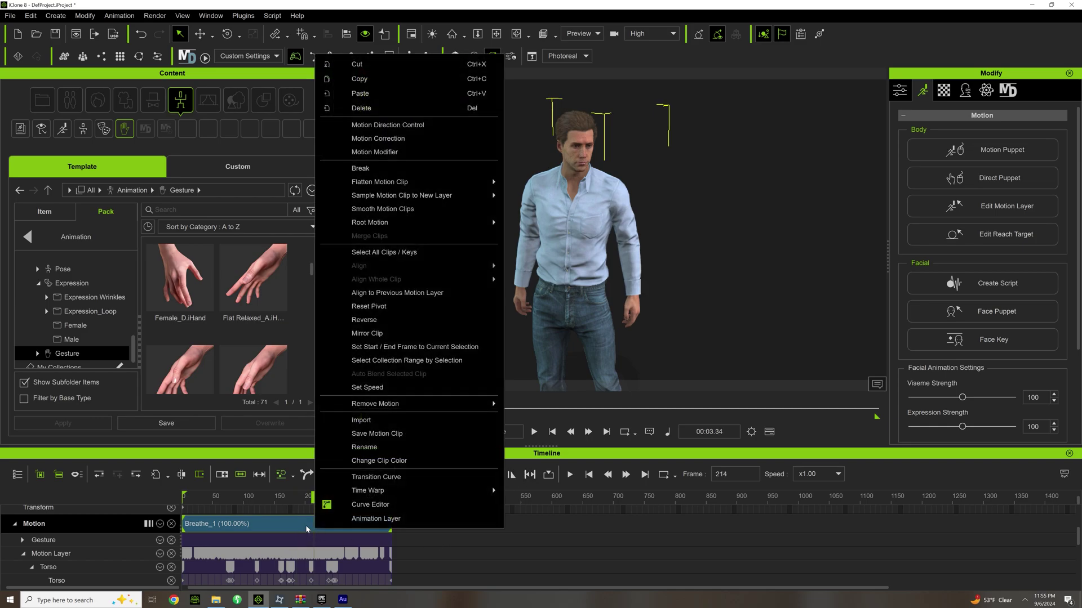
mouse_move(454, 186)
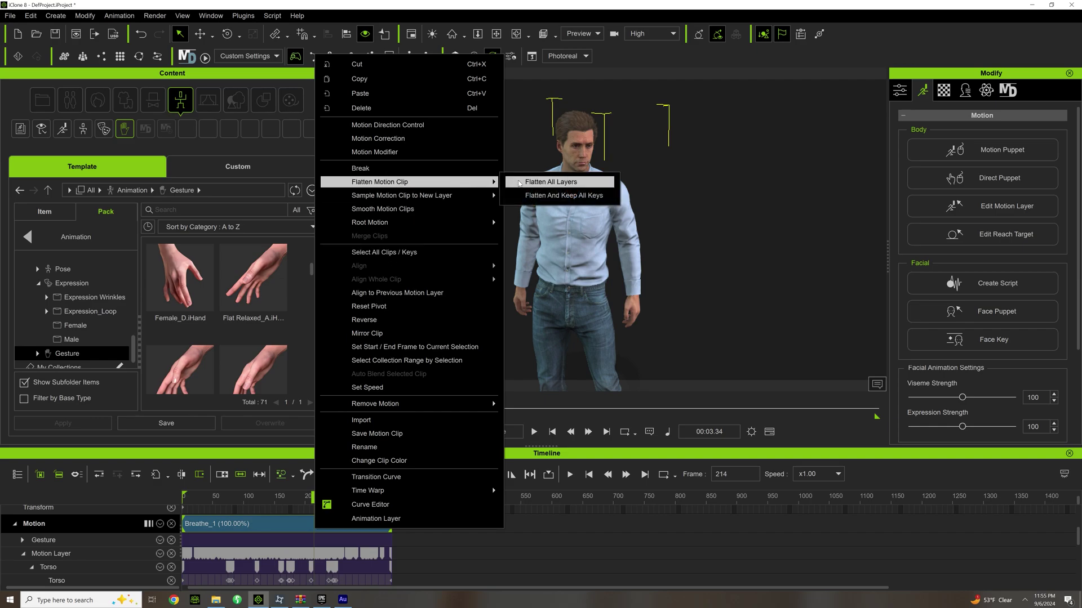
click(551, 182)
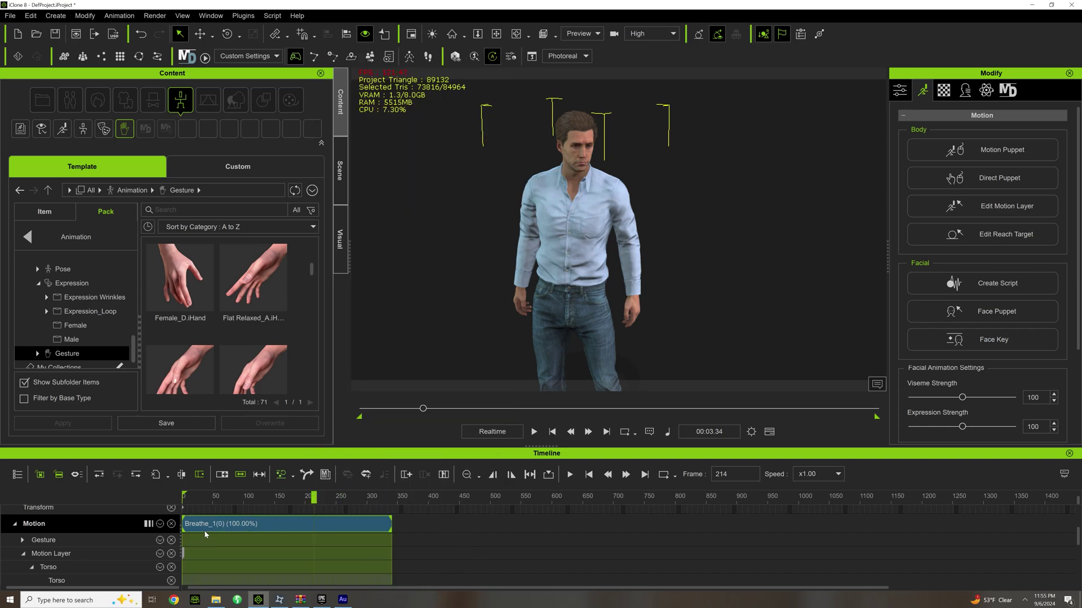
Play back the flattened Breathe_1 animation, then start a new lip-sync script
click(201, 497)
key(space)
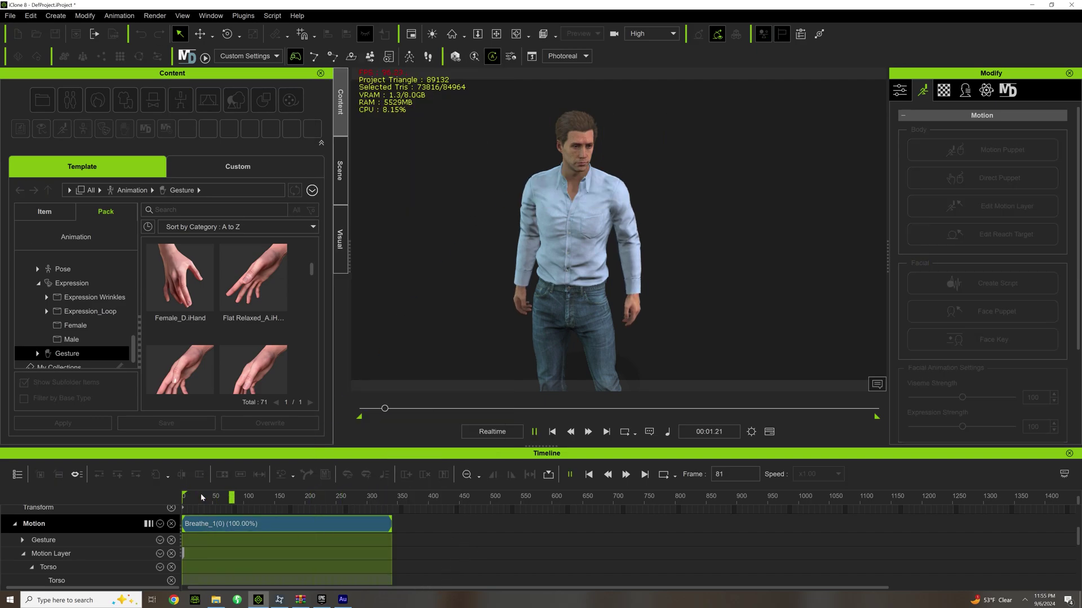
key(space)
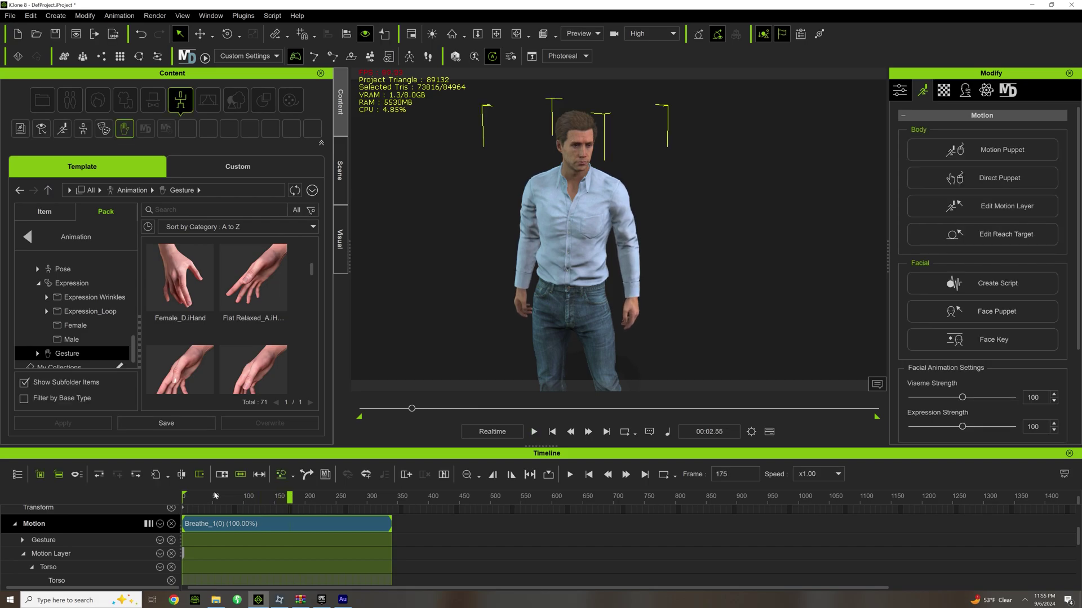
click(930, 285)
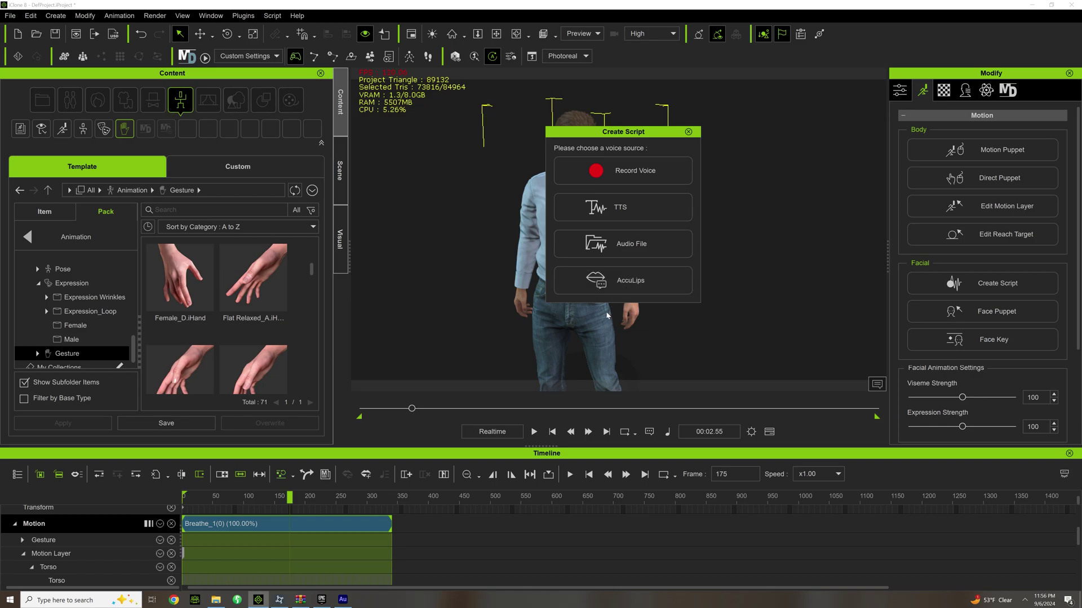
Choose AccuLips and load 'for many years' from V:\ENDGAME\CAST LINES\HARDING
click(617, 288)
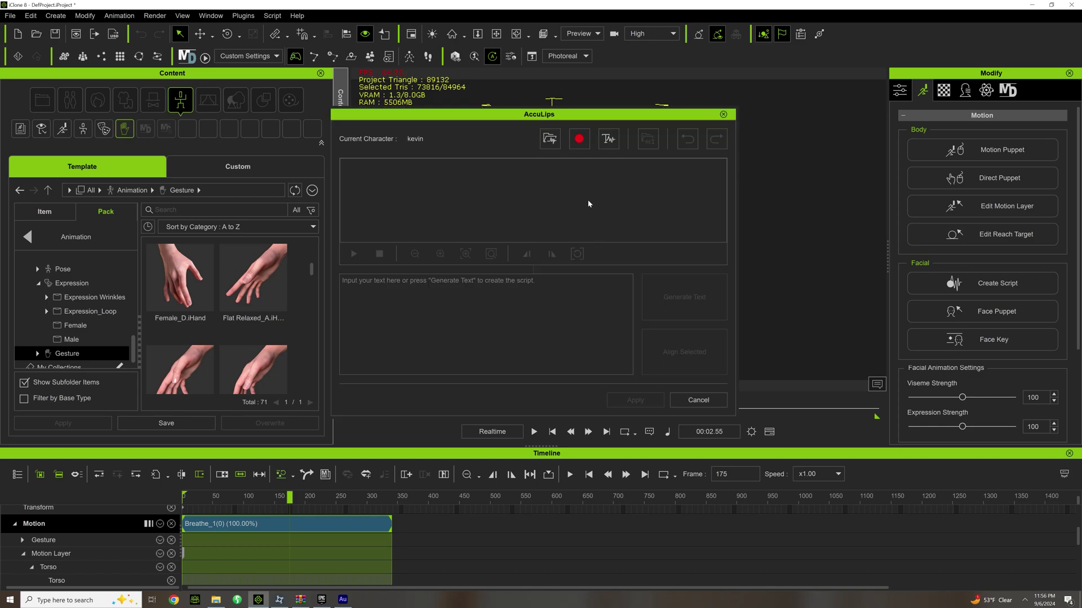
click(549, 141)
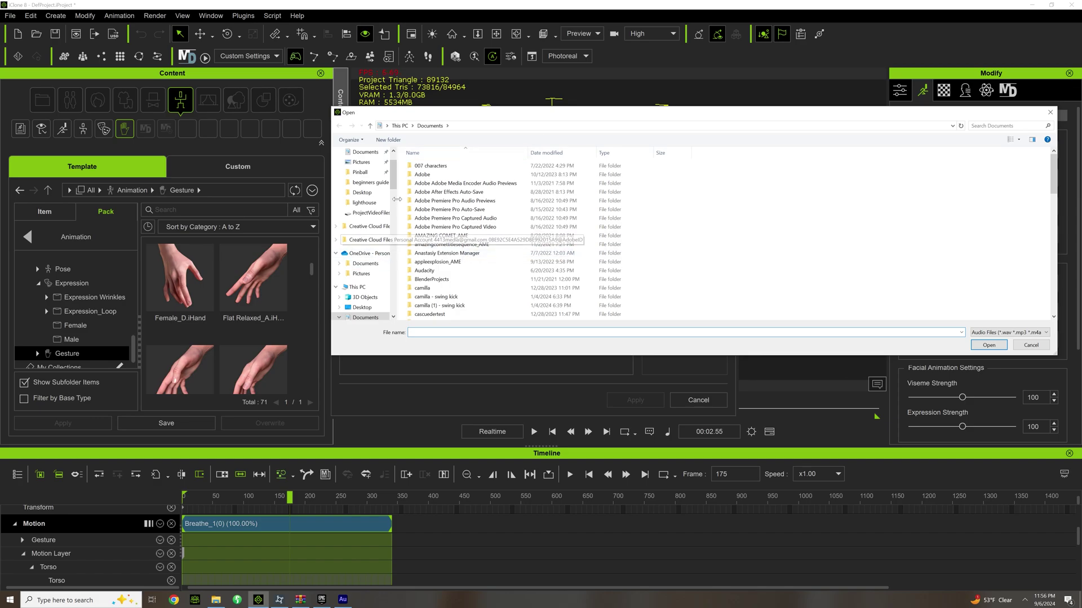
click(380, 217)
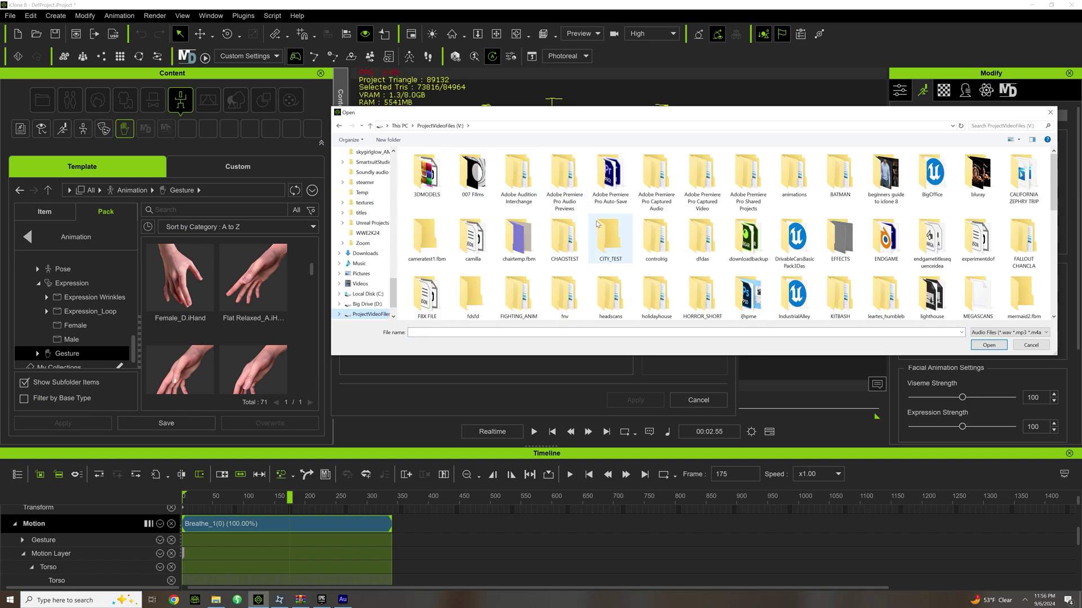
scroll(573, 243, down, 3)
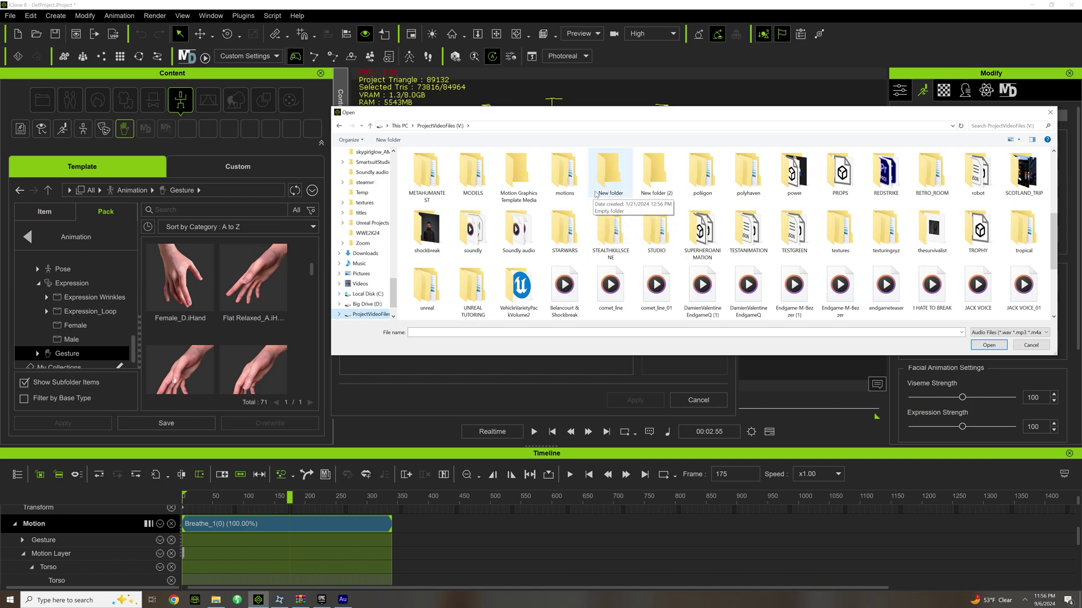
scroll(595, 194, up, 2)
scroll(596, 194, up, 1)
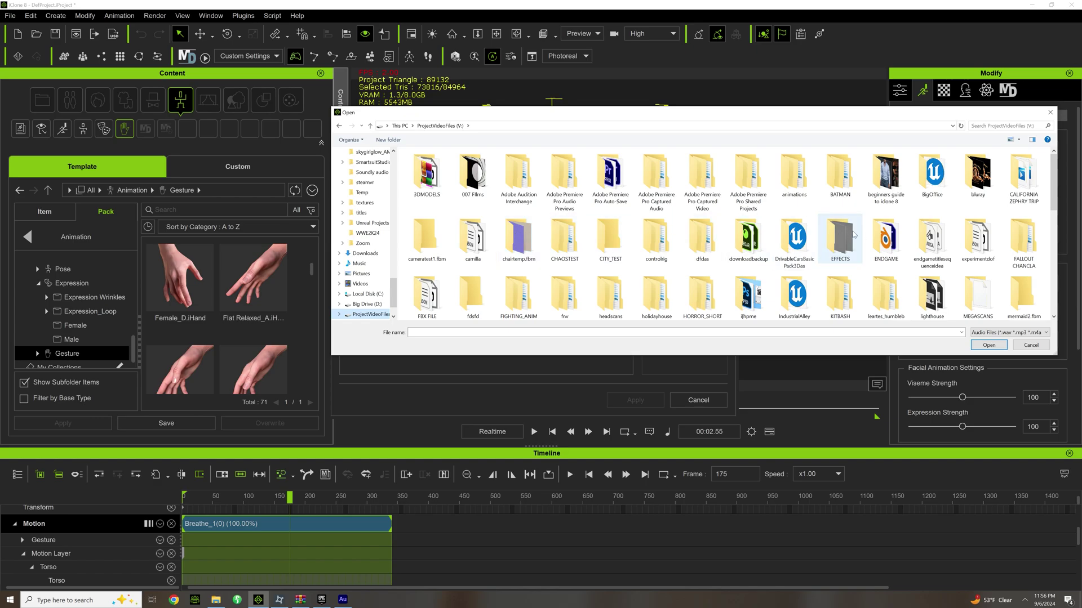
double_click(882, 237)
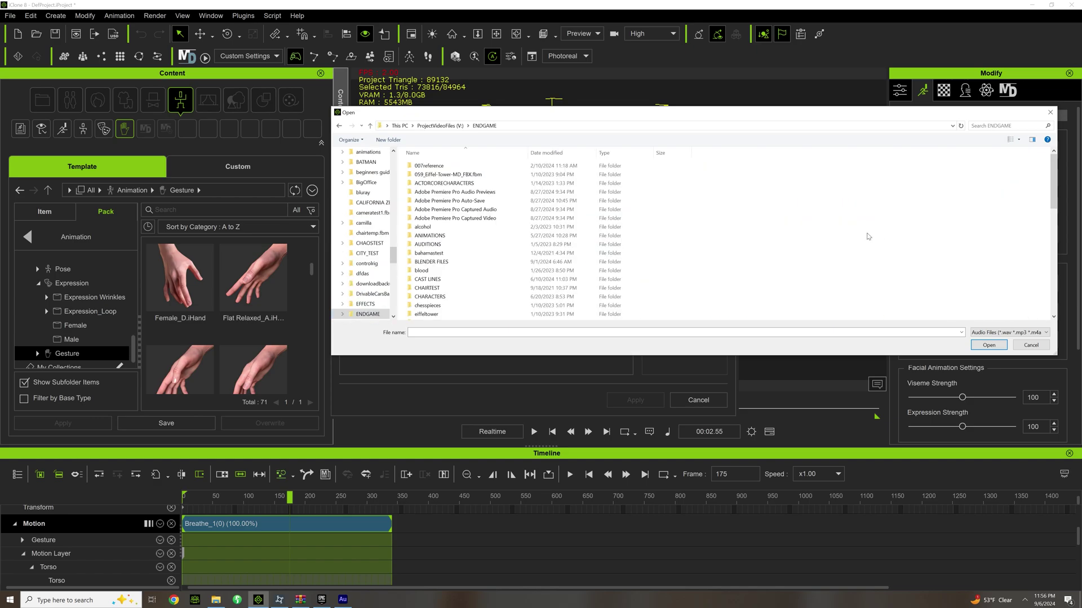
double_click(439, 280)
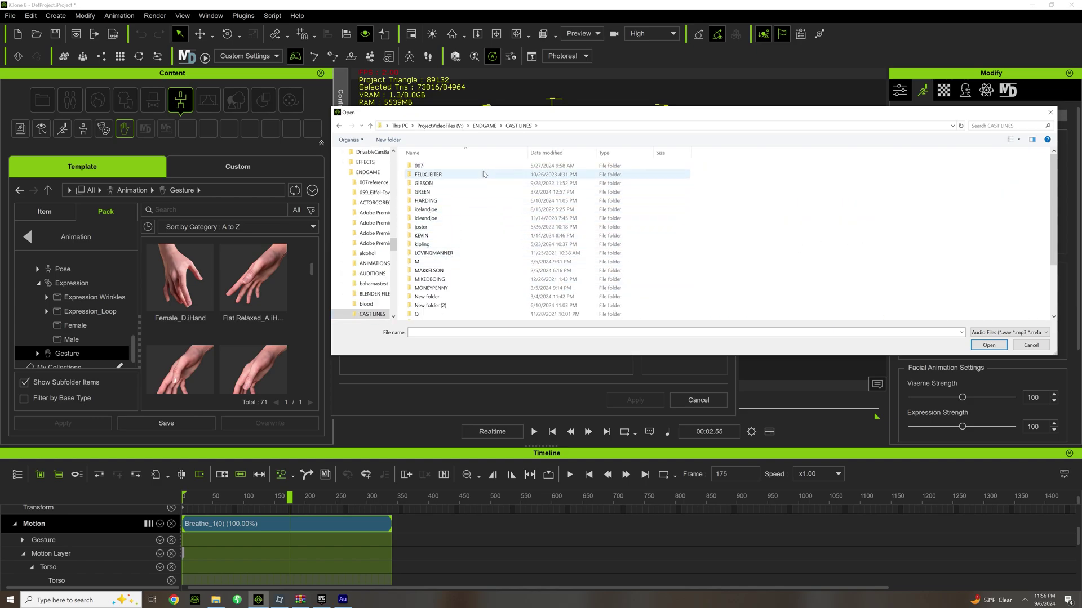
double_click(462, 200)
double_click(431, 166)
Generate the transcript, correct 'bidter' to 'bidder', and align the visemes to the audio
click(683, 297)
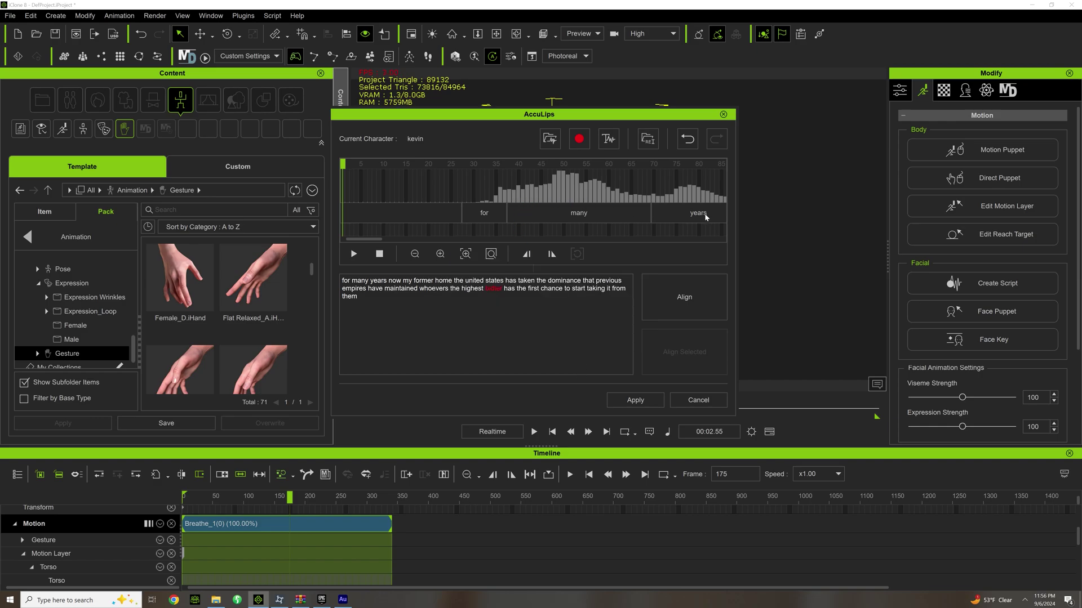
drag(372, 241, 435, 240)
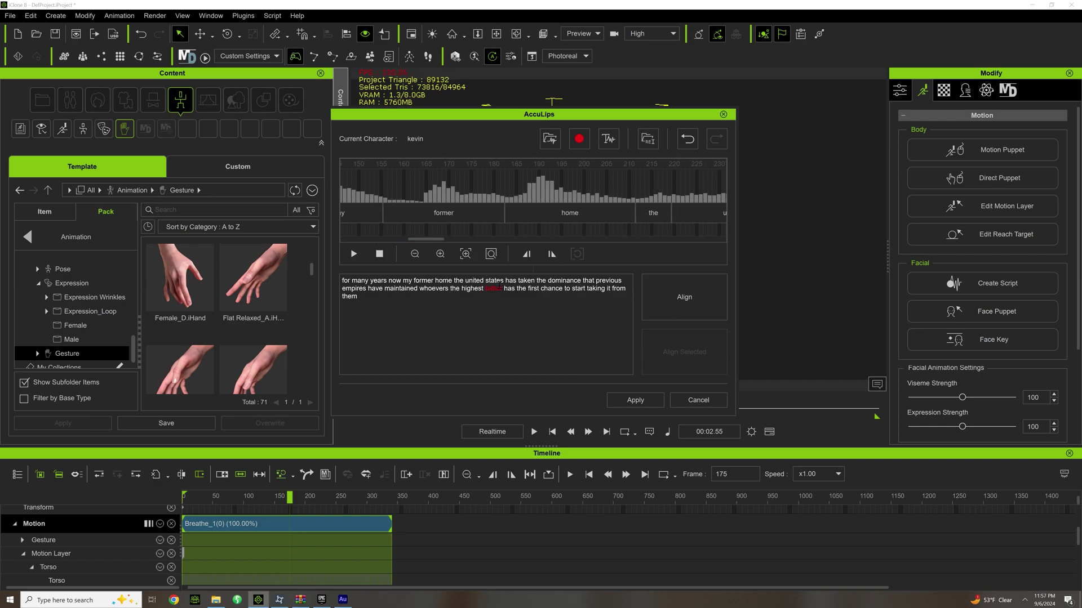
double_click(500, 288)
text(bidder)
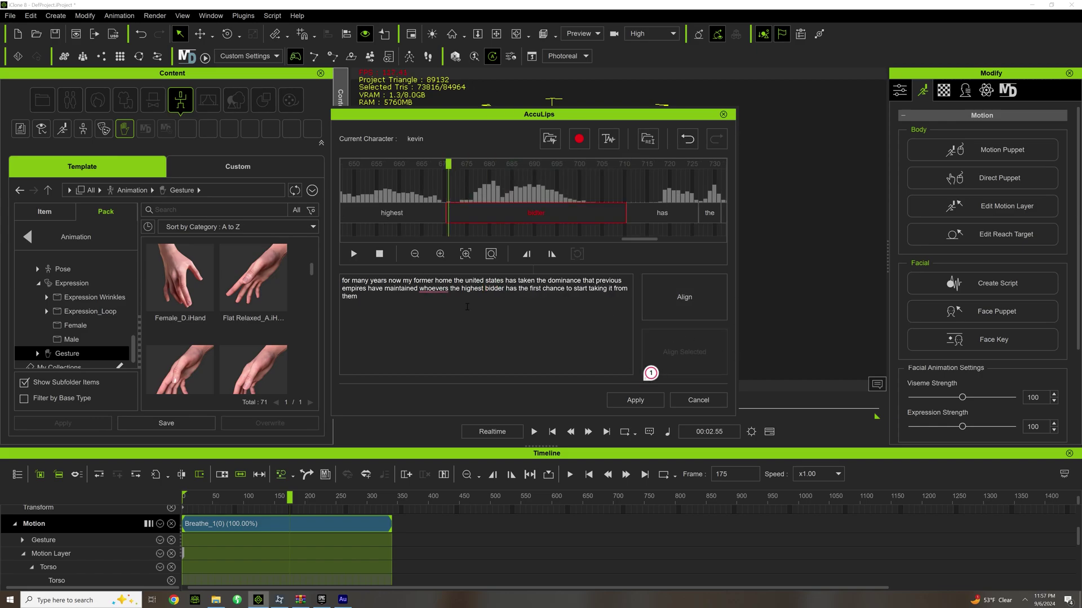
click(657, 294)
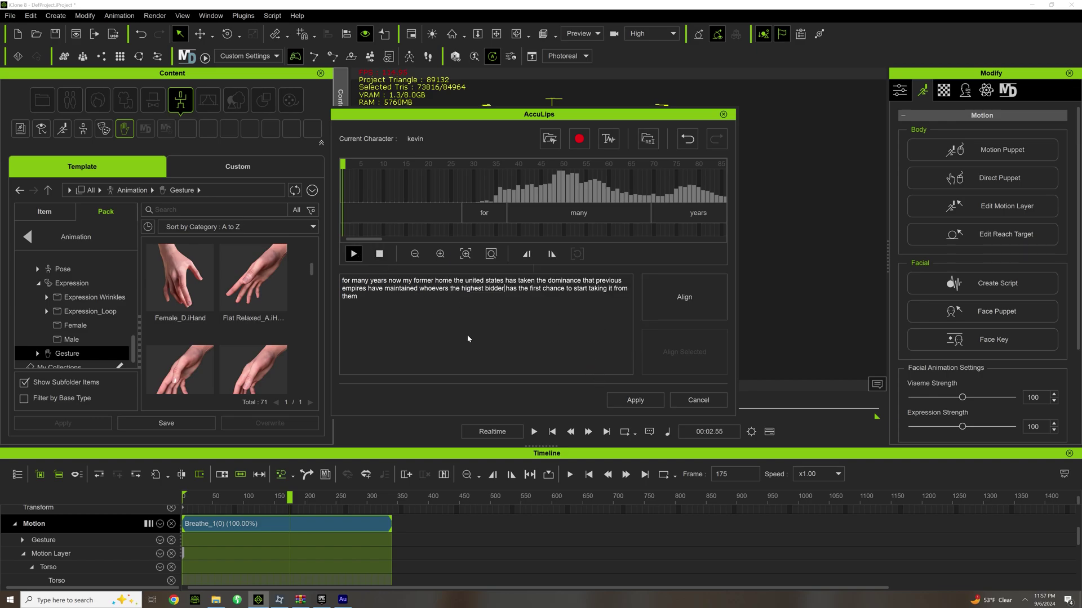
Apply the lip-sync to Kevin and shift the 'for many years' clip to start near frame 85
click(637, 400)
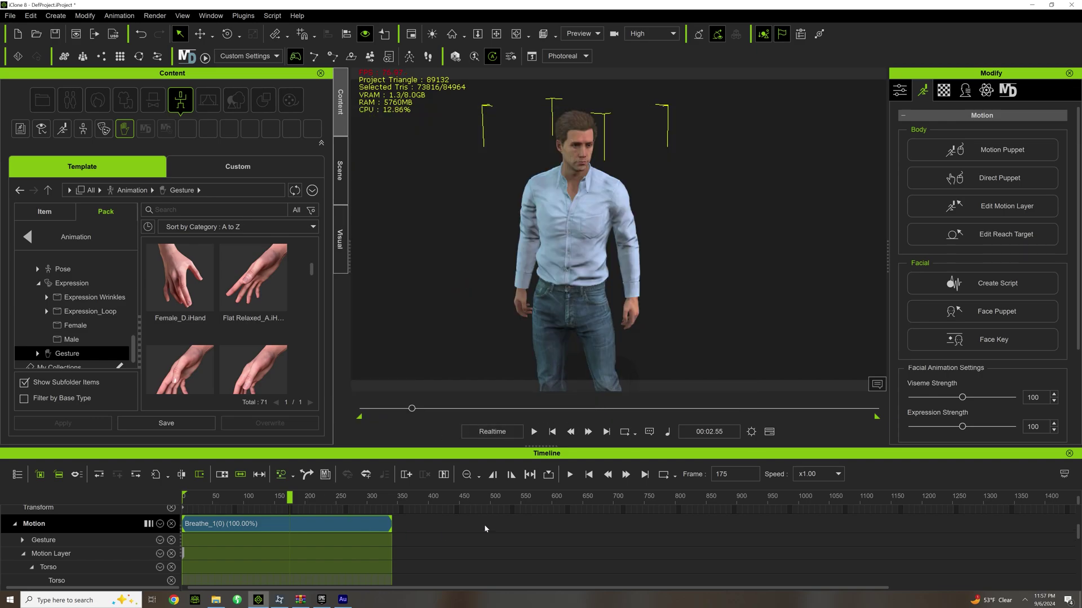
scroll(403, 543, down, 10)
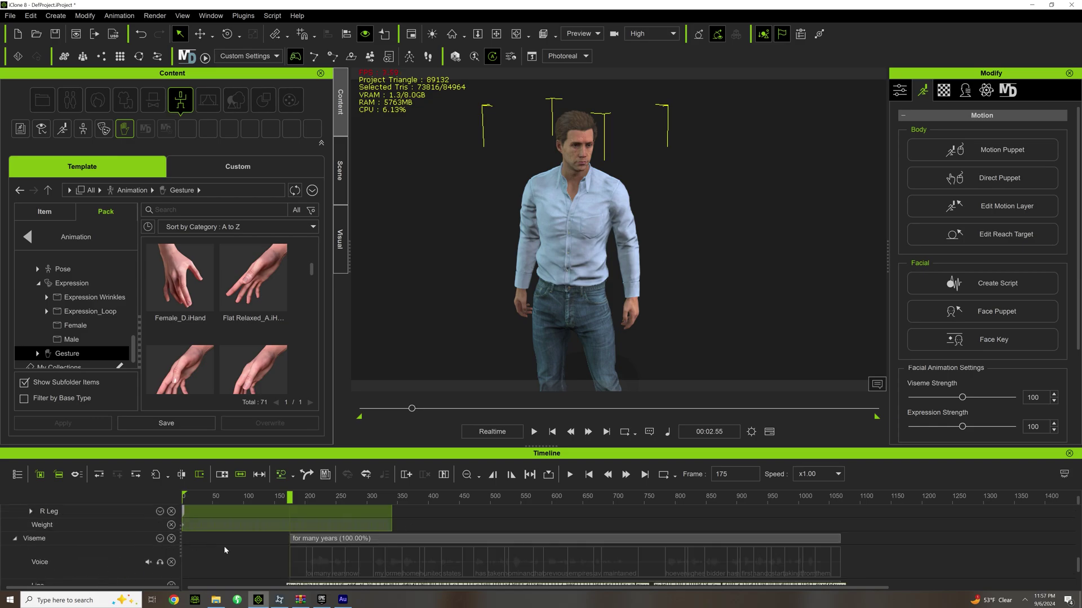
drag(336, 543, 280, 540)
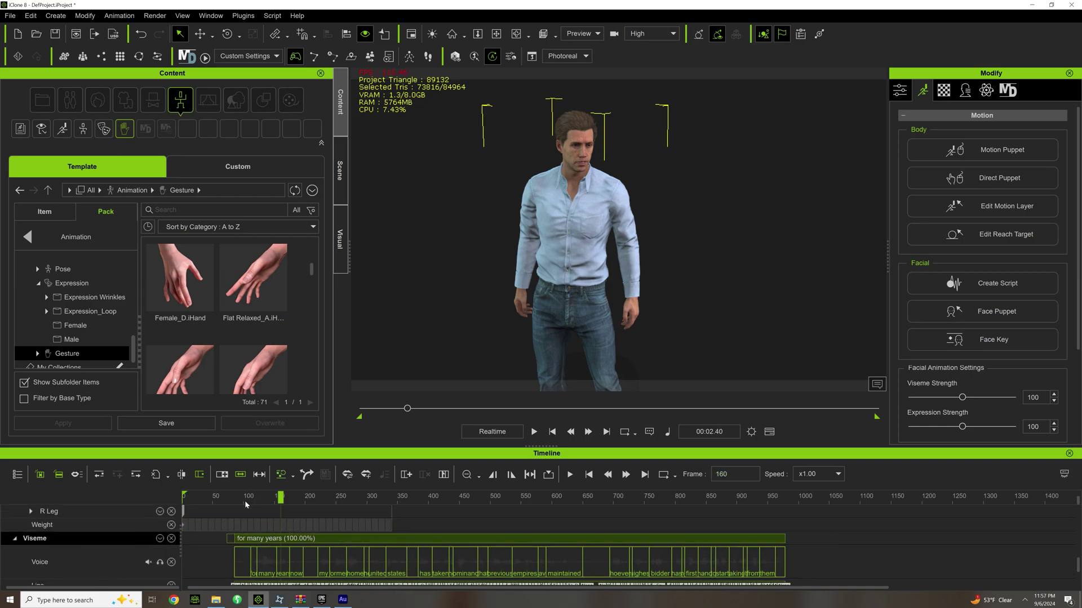
Zoom in on Kevin's face, play to check the lip-sync, then delete the clip
click(245, 501)
click(496, 34)
mouse_move(542, 180)
mouse_down()
mouse_move(546, 217)
mouse_move(546, 201)
mouse_up()
key(space)
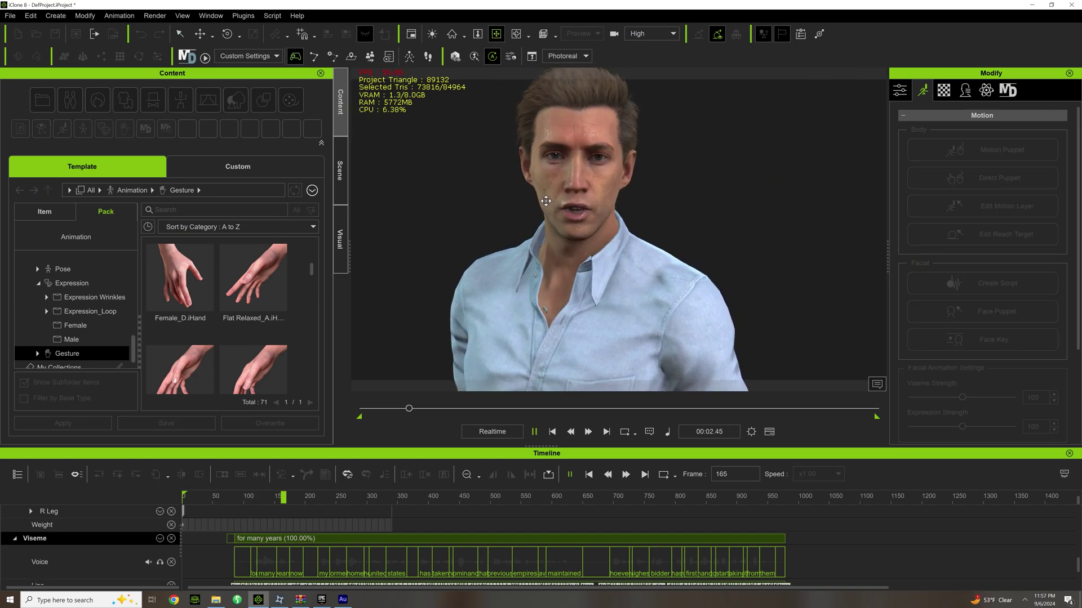
key(space)
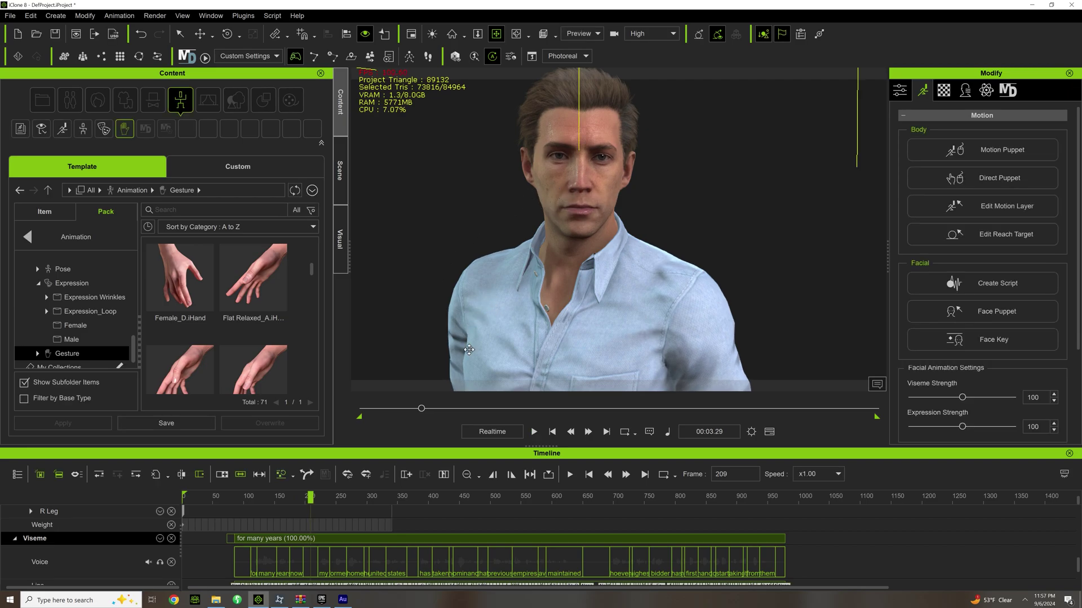
click(358, 539)
key(Delete)
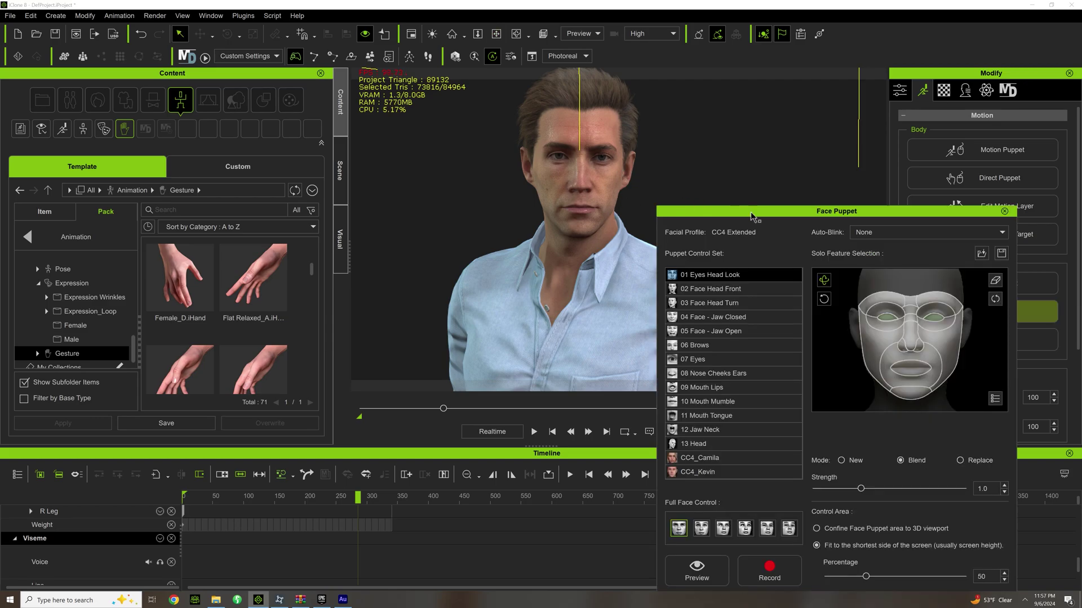
Move the Face Puppet panel left and preview the 10 Mouth Mumble control set
drag(733, 212, 111, 101)
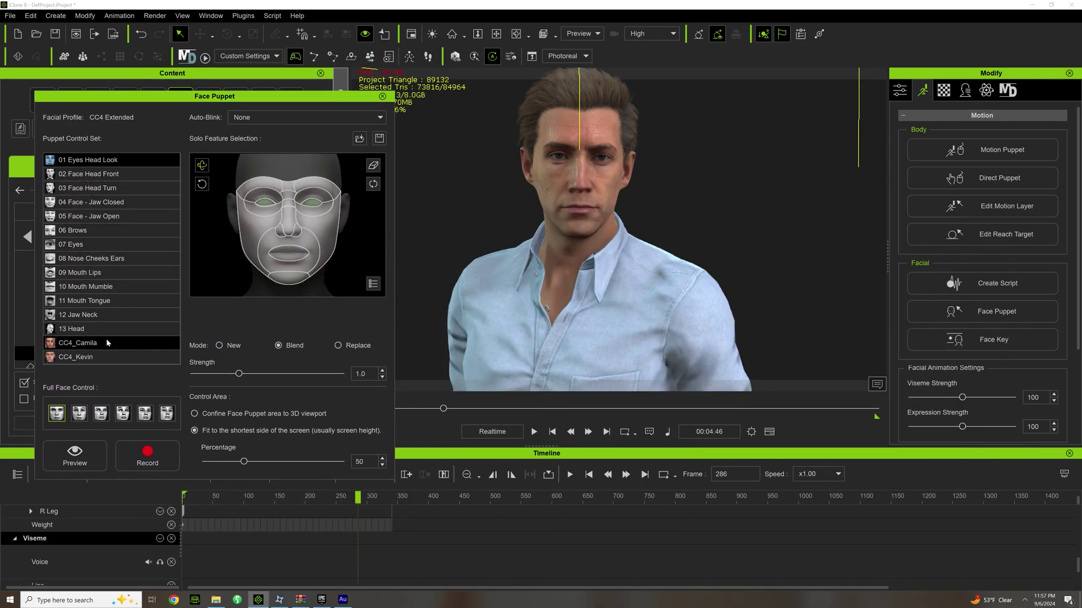
click(93, 287)
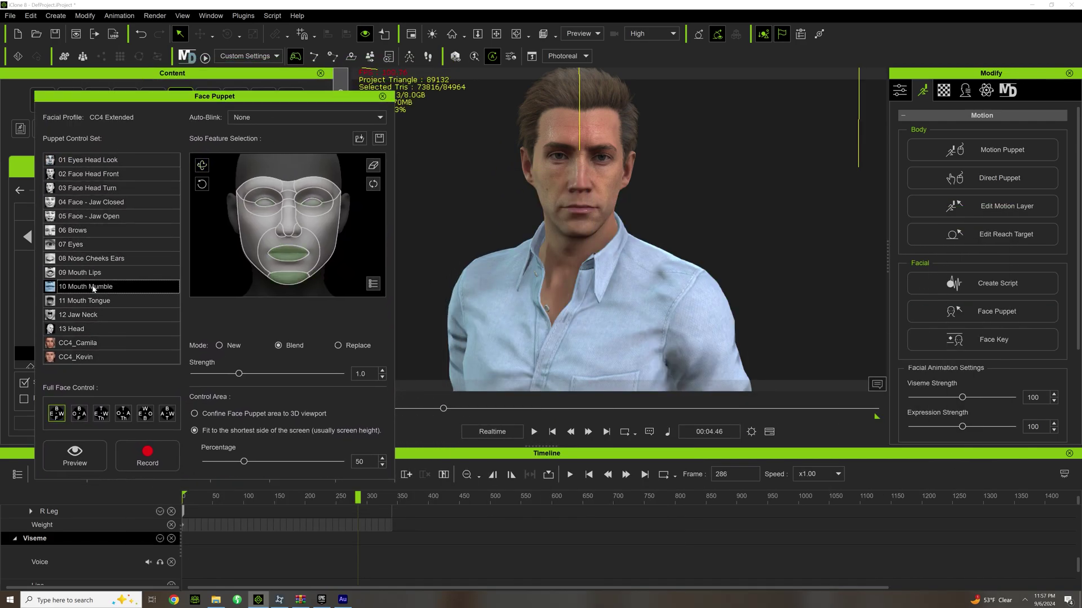
click(83, 458)
key(space)
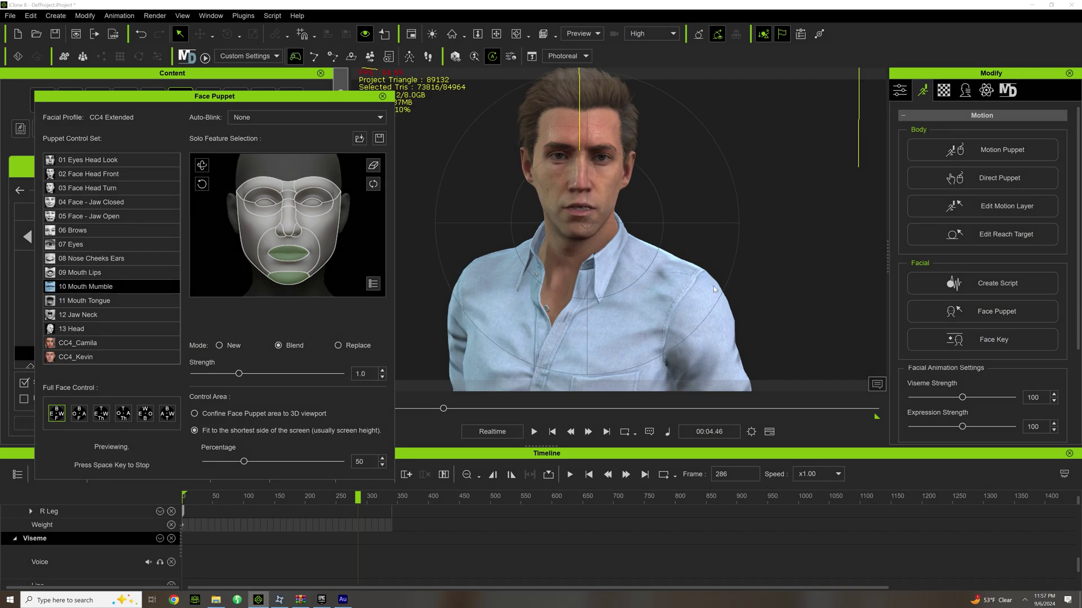
key(space)
Preview puppeting with the 08 Nose Cheeks Ears control set
click(82, 259)
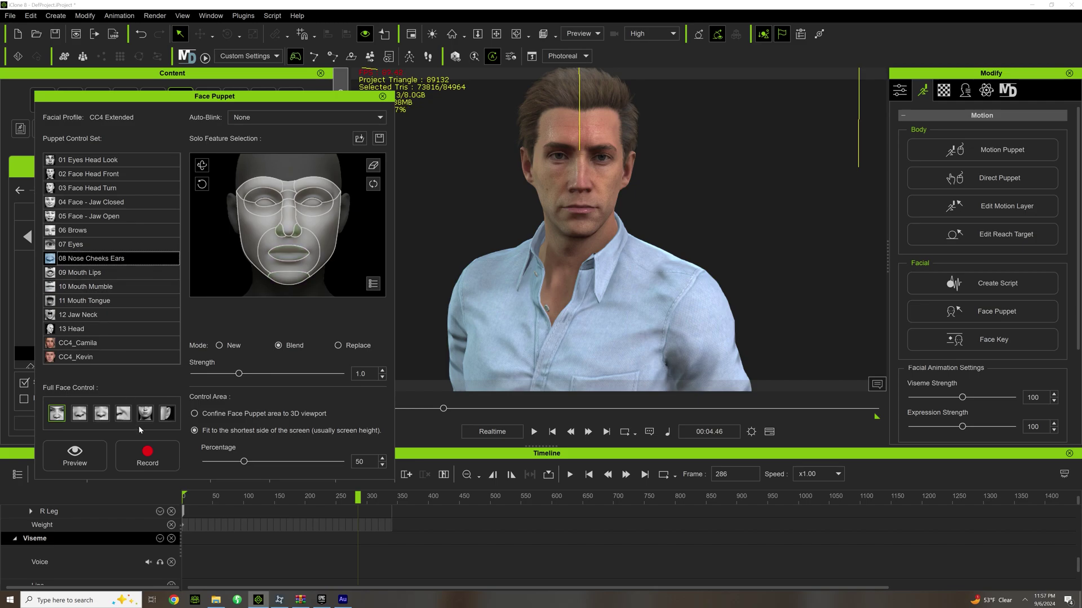
click(75, 456)
key(space)
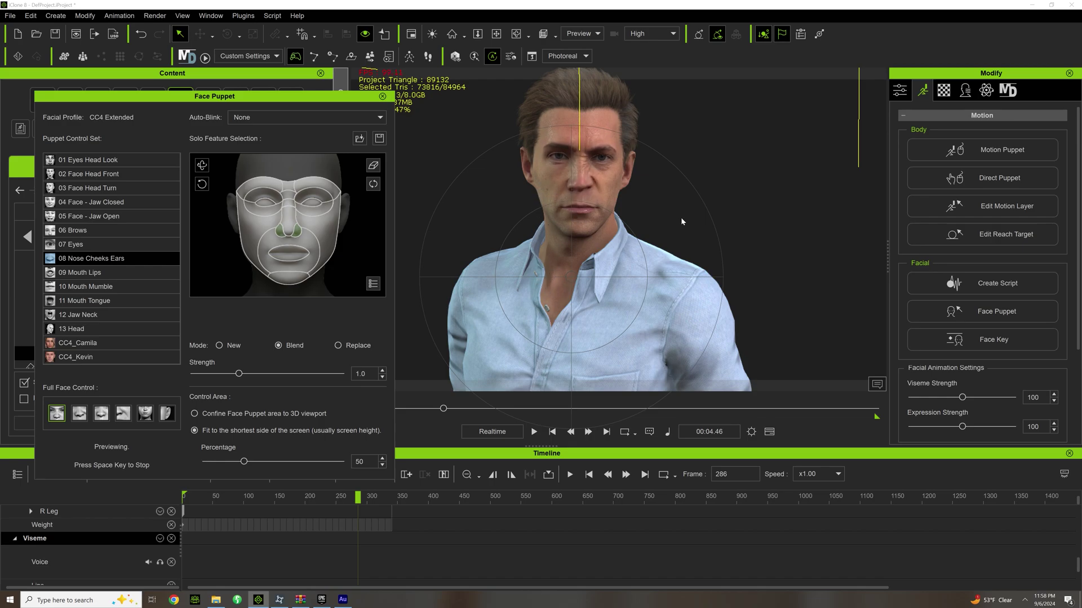
key(space)
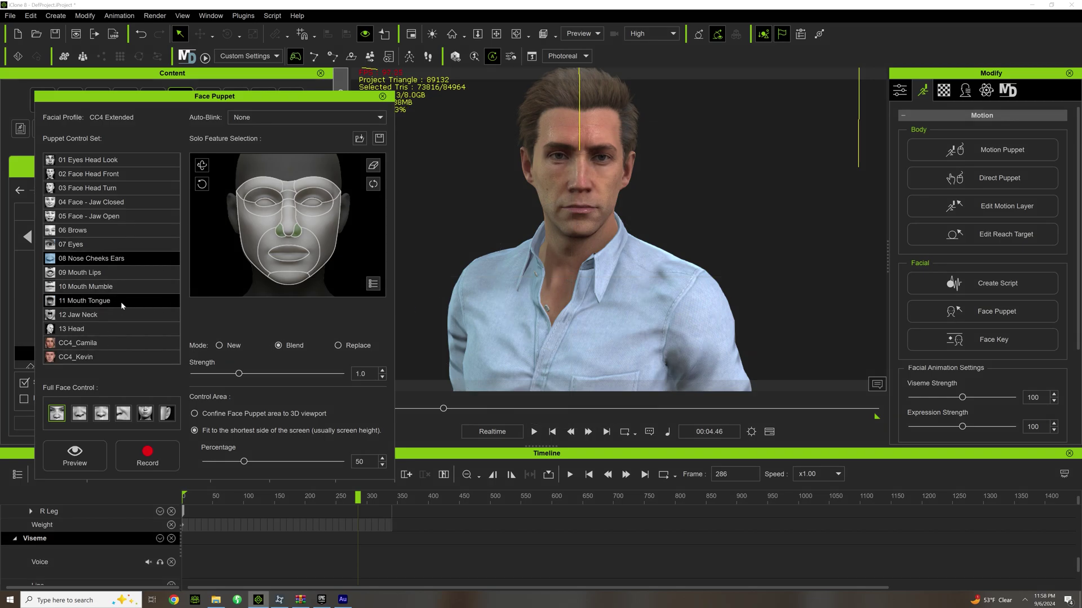
Switch to 07 Eyes, select both left and right eyes, and preview
click(83, 245)
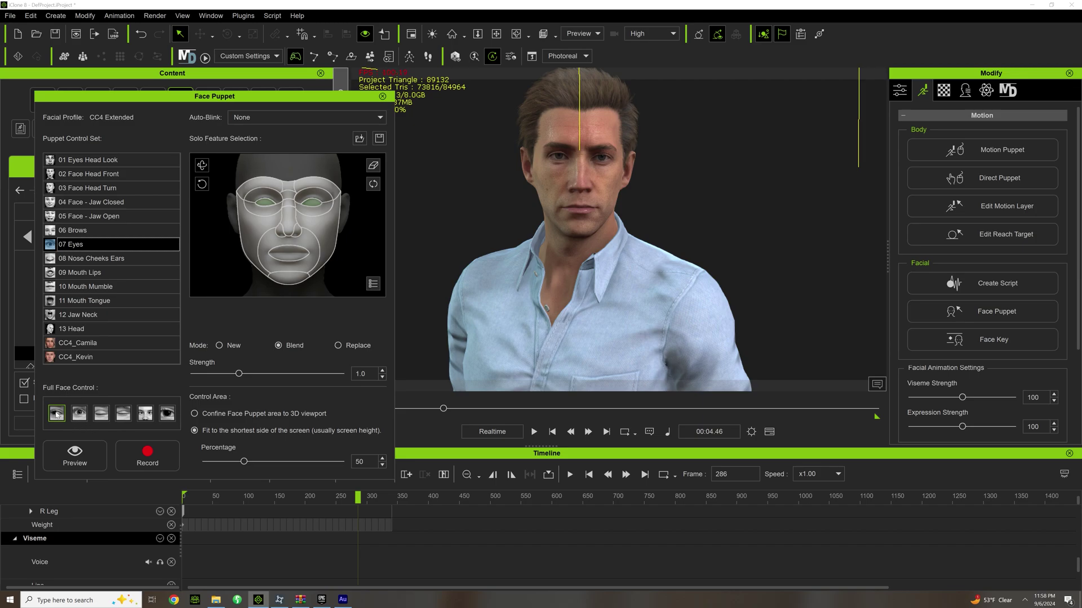
click(75, 455)
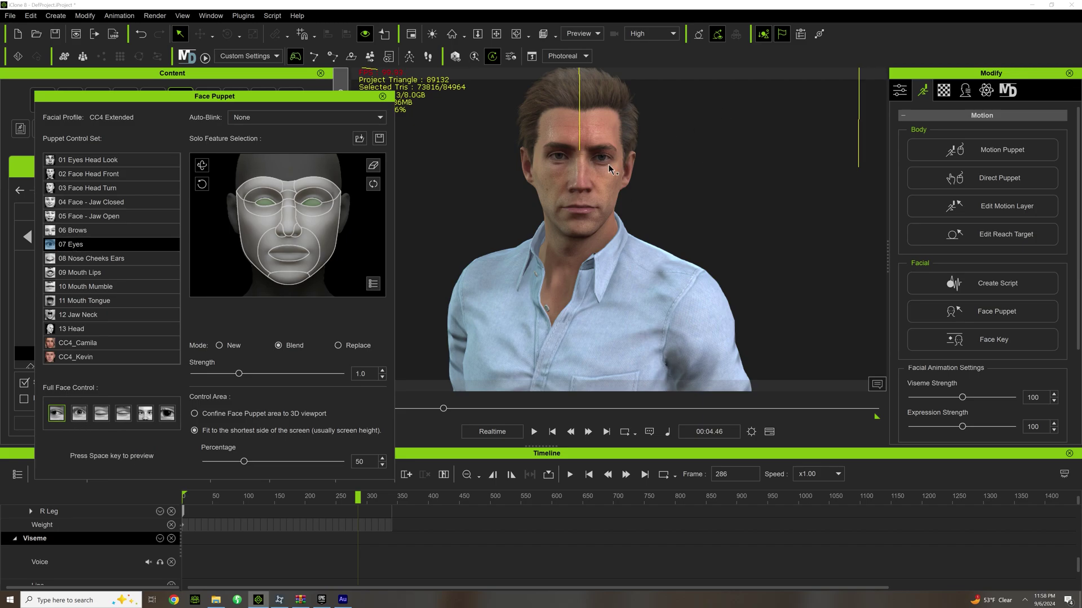
click(318, 211)
click(268, 207)
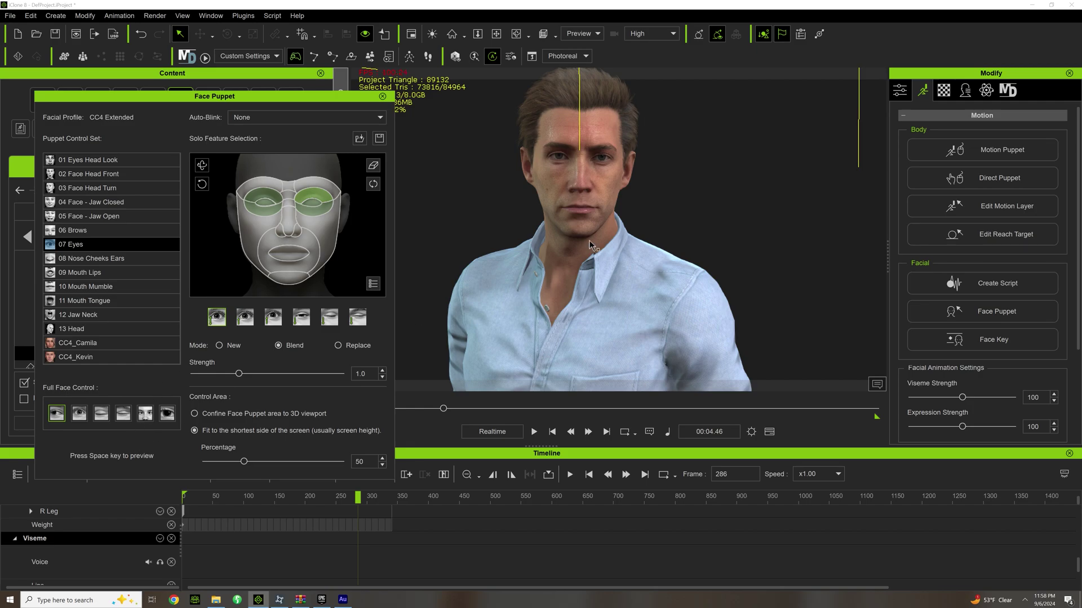
key(space)
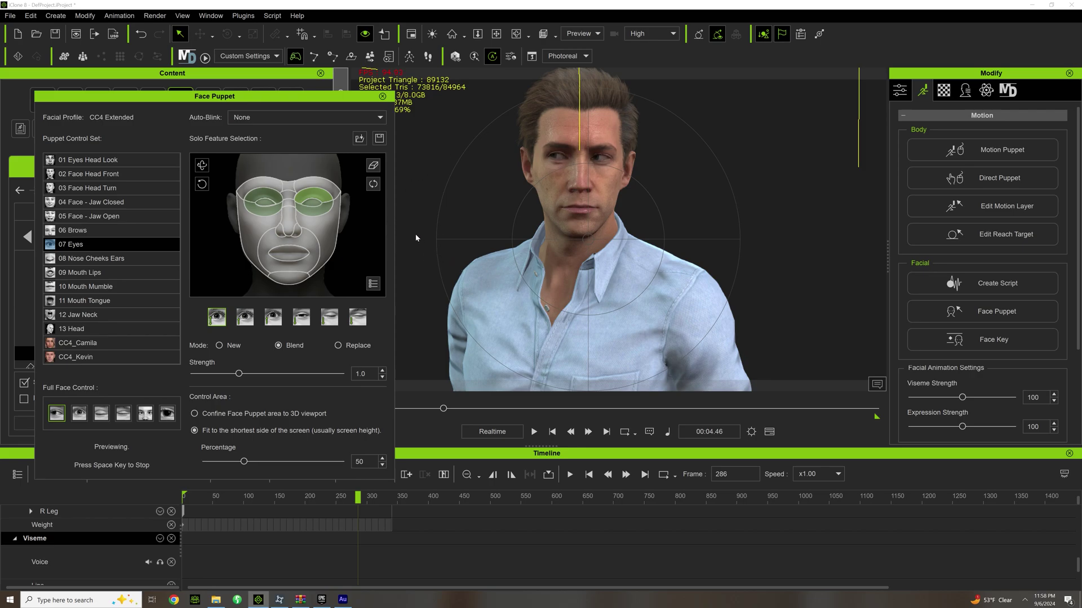
key(space)
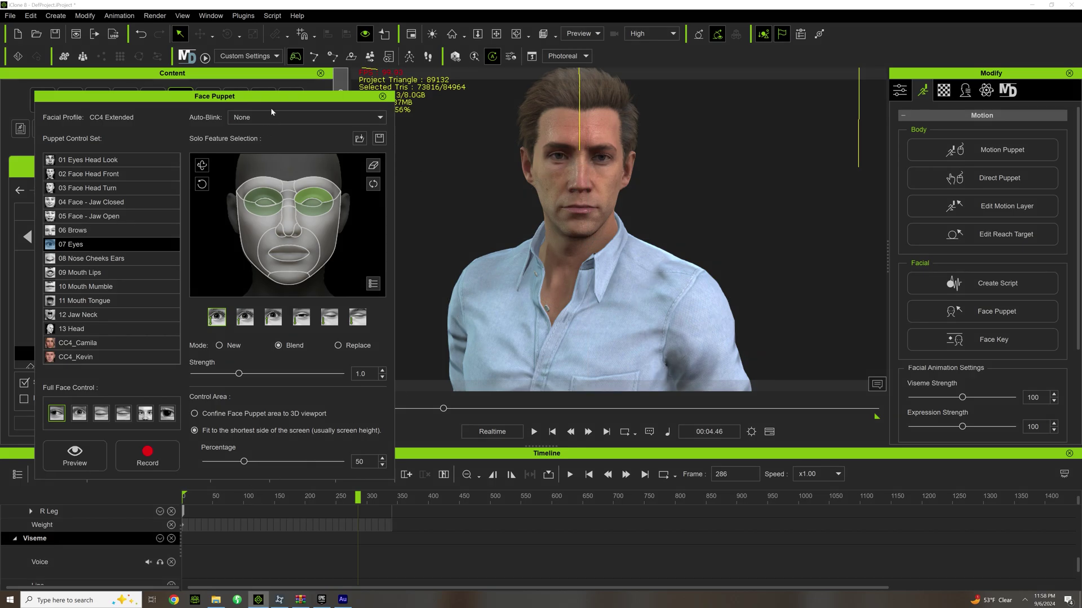
Record an eye-movement puppet take starting from the beginning of the timeline
drag(270, 97, 271, 46)
click(186, 496)
click(174, 405)
key(space)
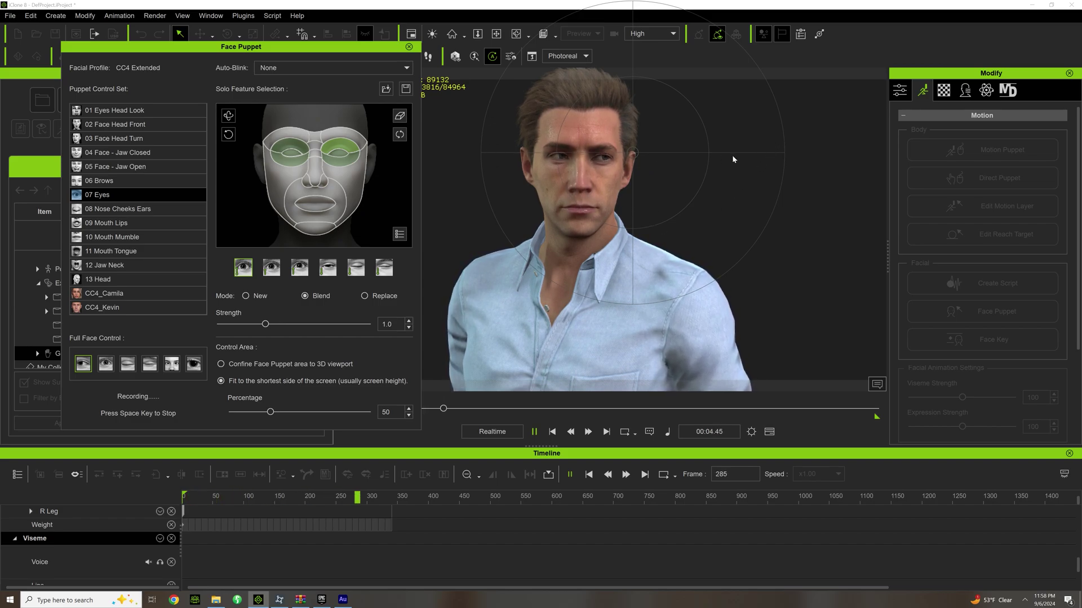
key(space)
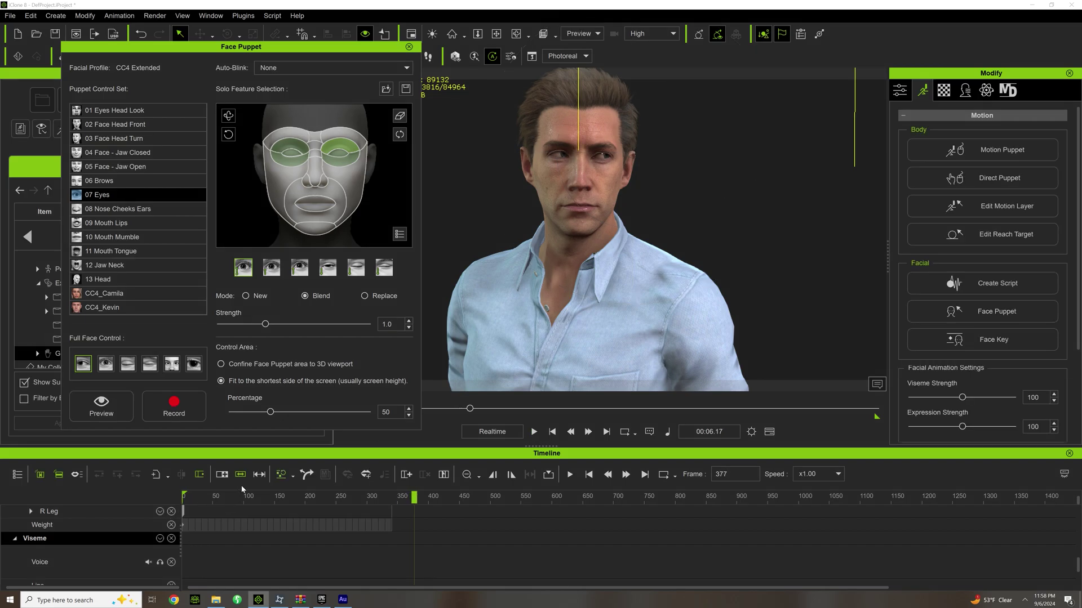
Play back the recorded eye PuppetClip from frame 46 and move the camera closer
scroll(249, 543, down, 3)
click(210, 496)
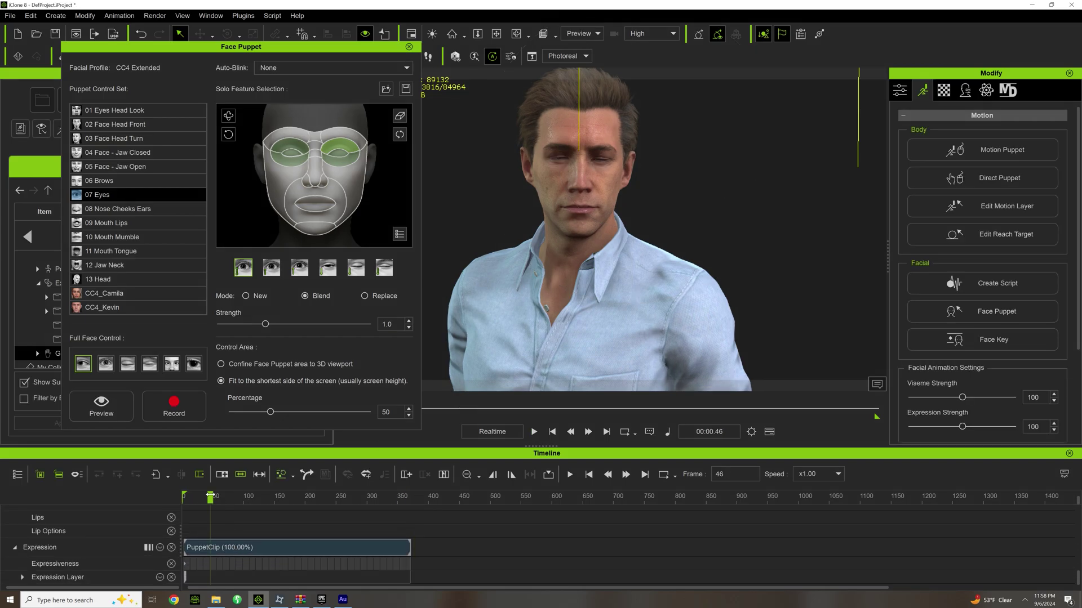
key(space)
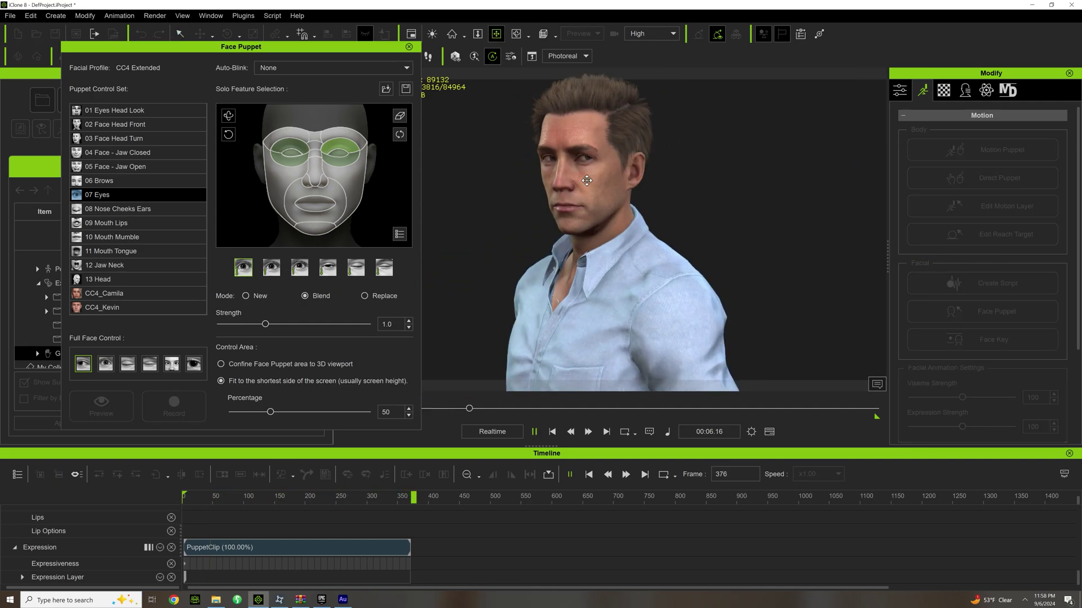
key(space)
right_drag(482, 246, 564, 222)
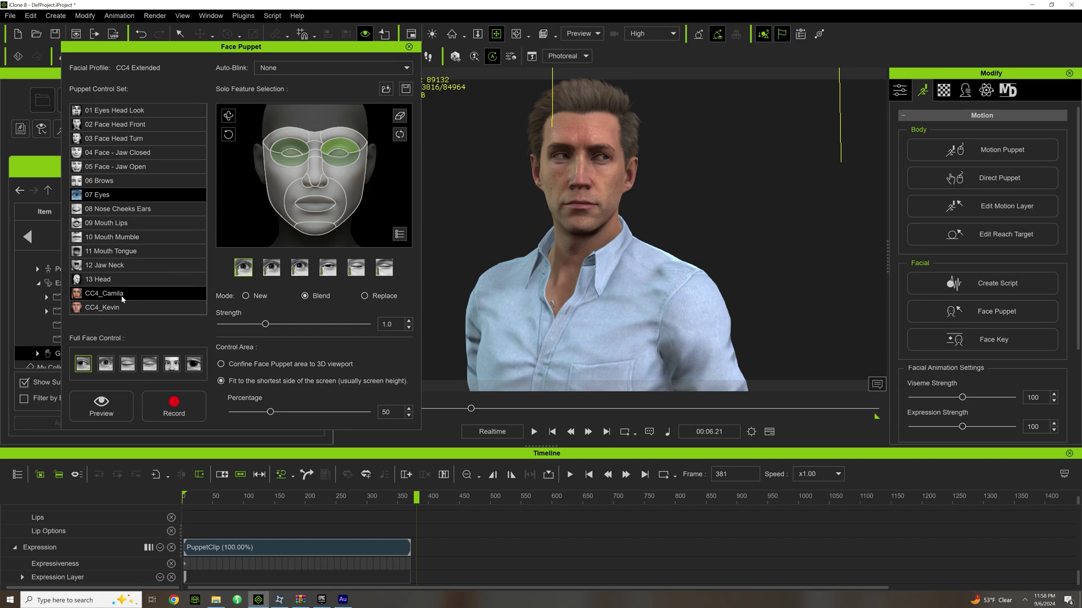
Record a full-face puppet take from frame 0 using the CC4_Kevin control set
click(109, 308)
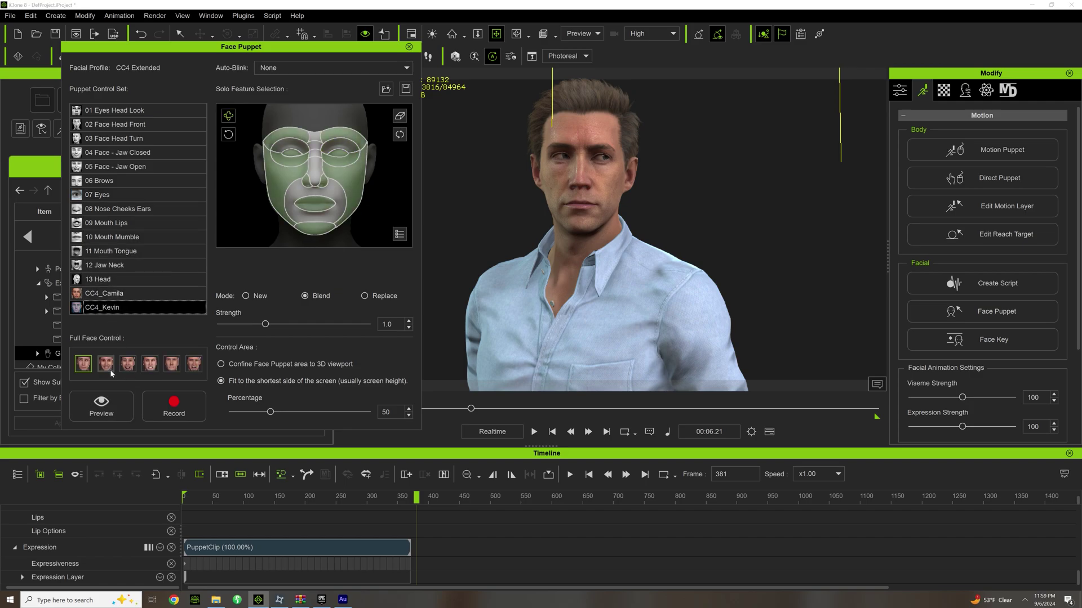
click(200, 476)
click(170, 420)
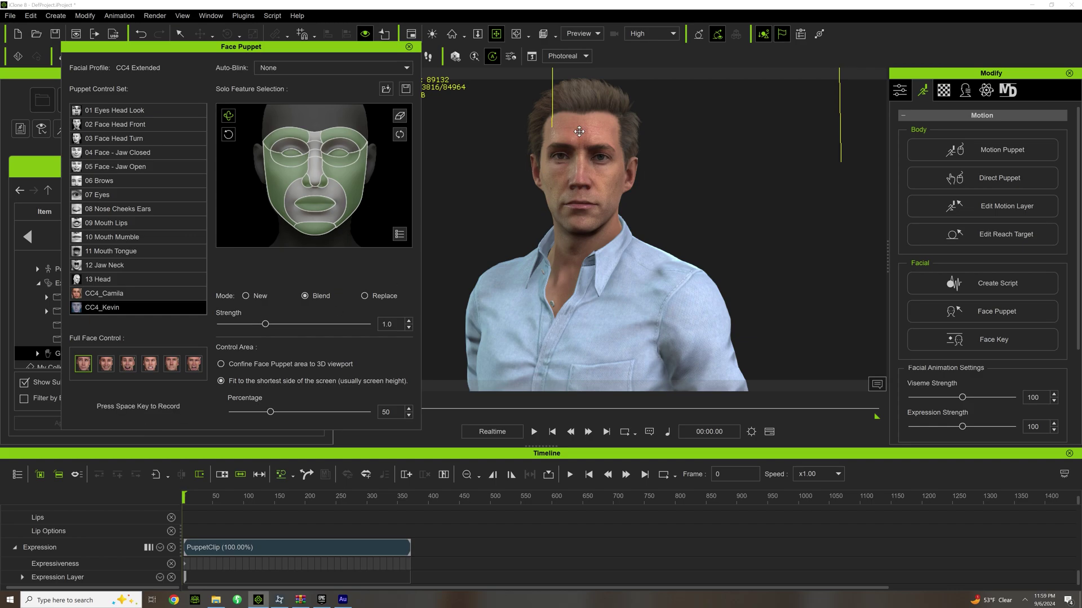
key(space)
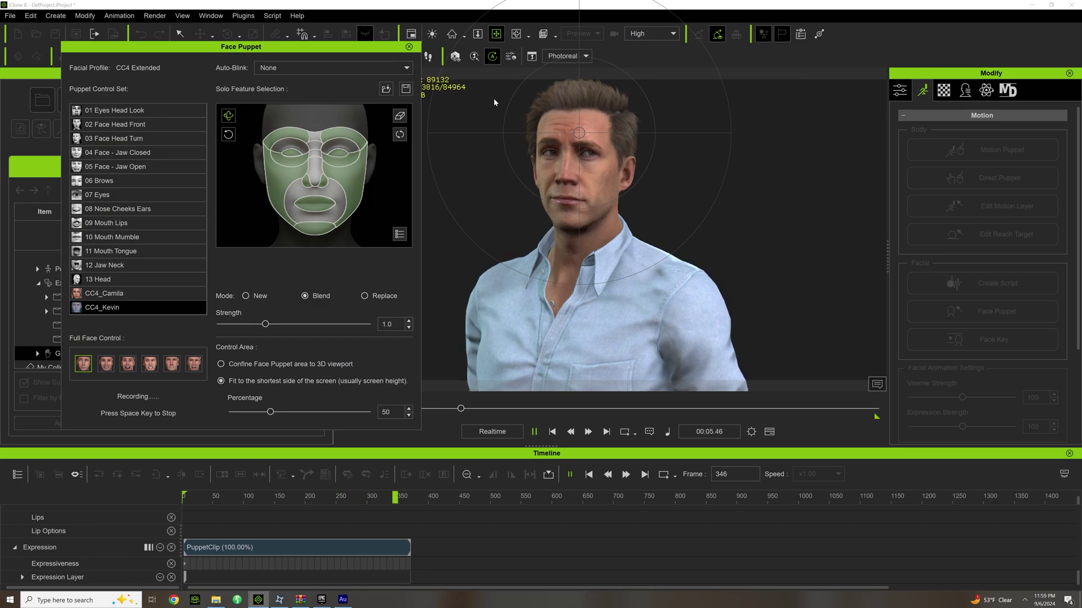
key(space)
Play back the full-face take and pull the camera back to show the upper body
click(192, 497)
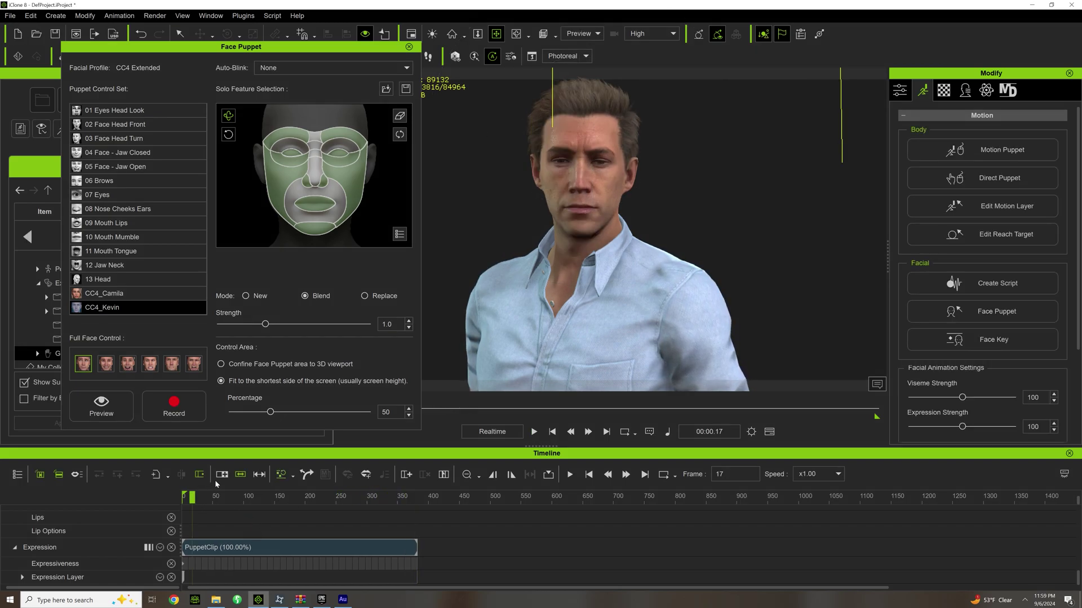
key(space)
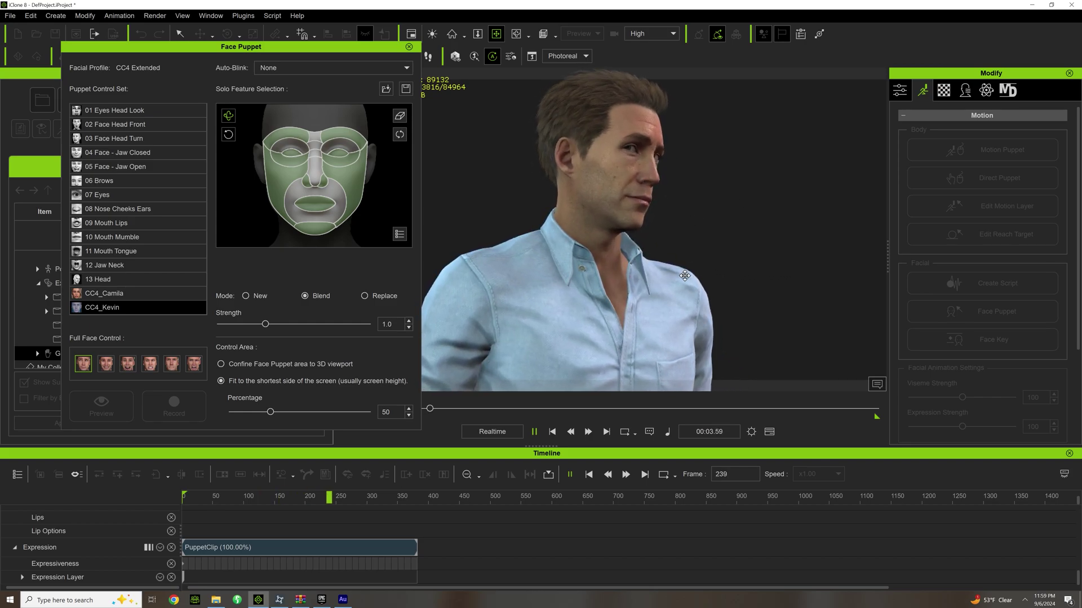
key(space)
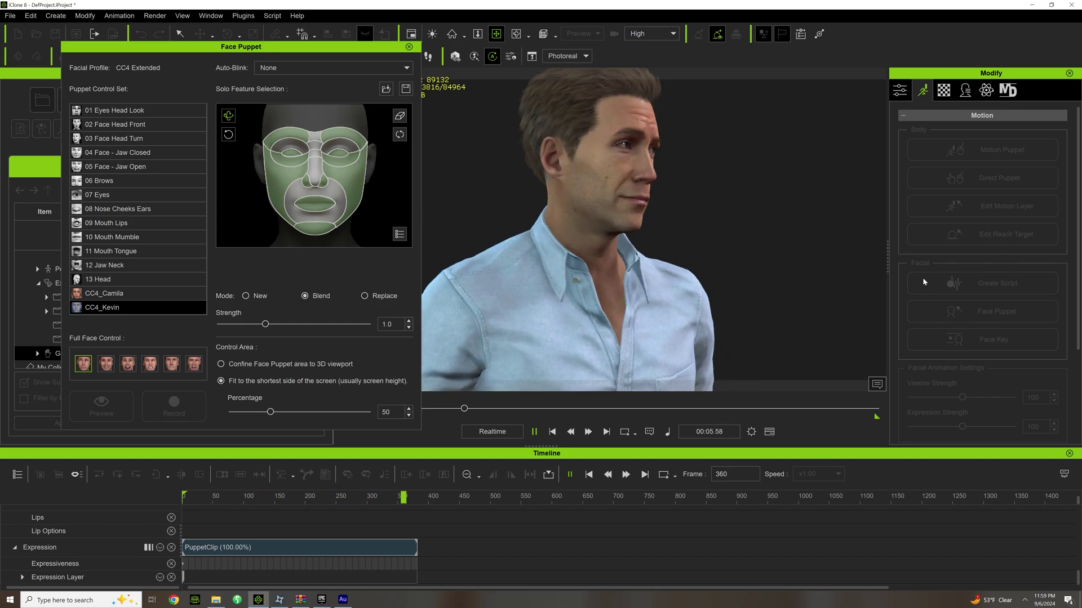
right_drag(723, 250, 473, 224)
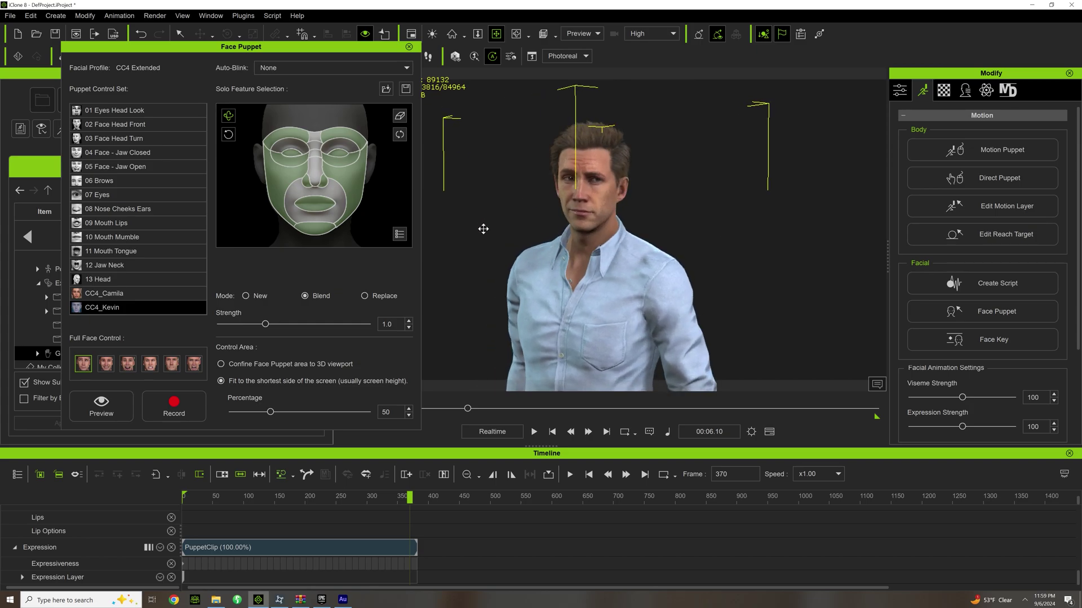
drag(410, 50, 412, 51)
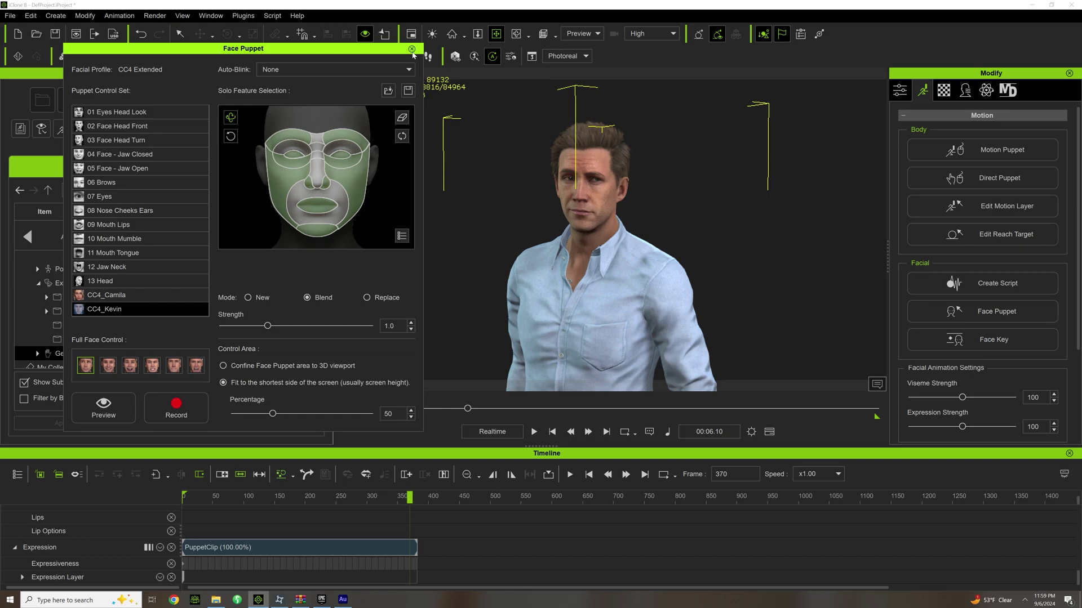
Swap Face Puppet for Face Key at around frame 90, moving its panel aside
click(411, 50)
click(978, 339)
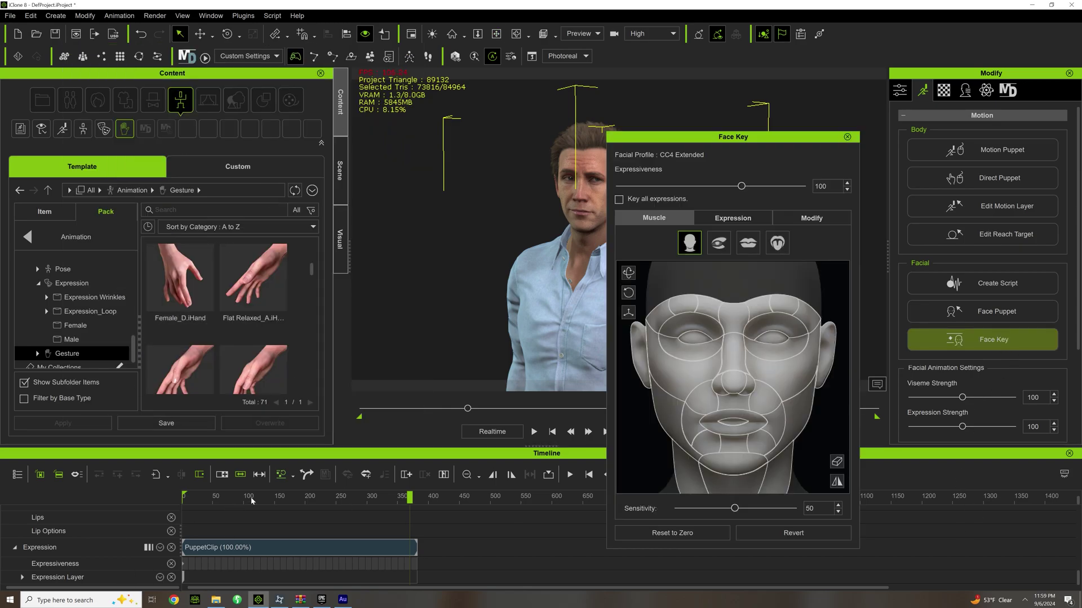
click(240, 497)
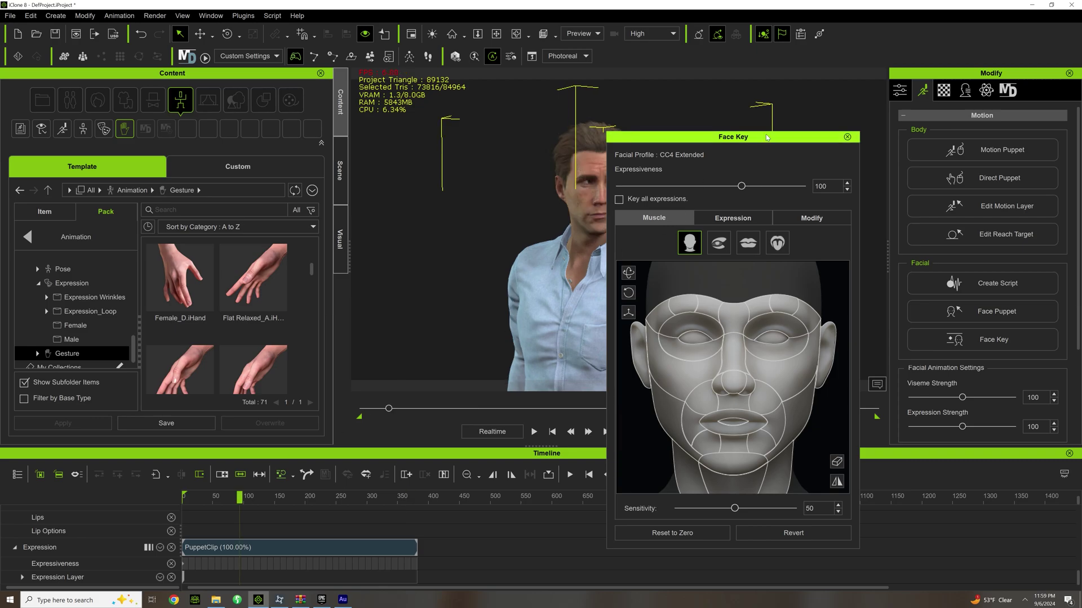
drag(766, 134, 257, 111)
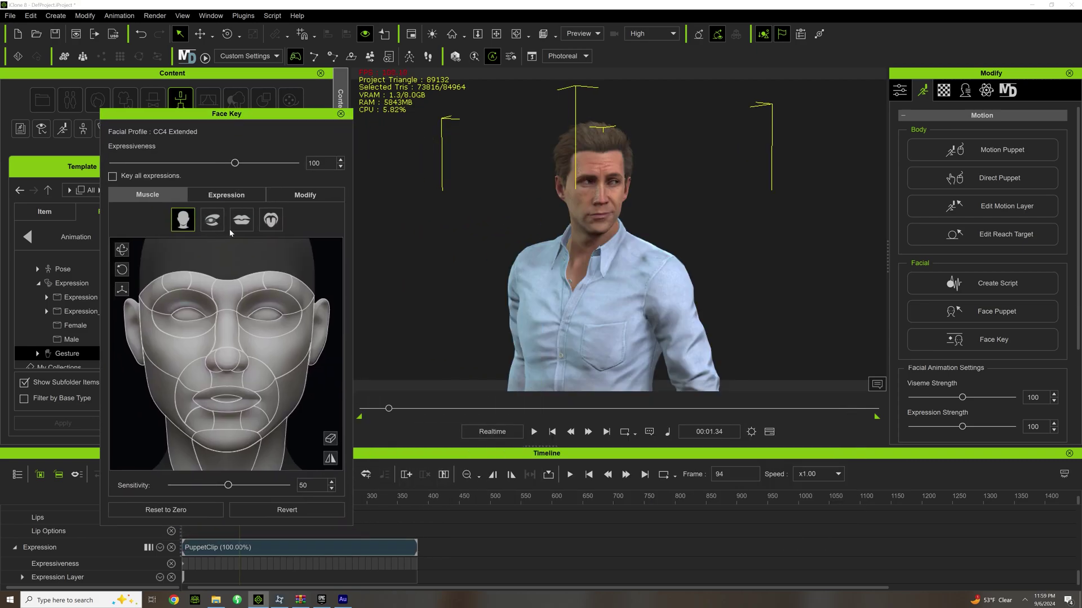
In the Neck morph sliders, set Neck_Tighten_L to 43 and Neck_Tighten_R to 27
click(229, 201)
click(305, 195)
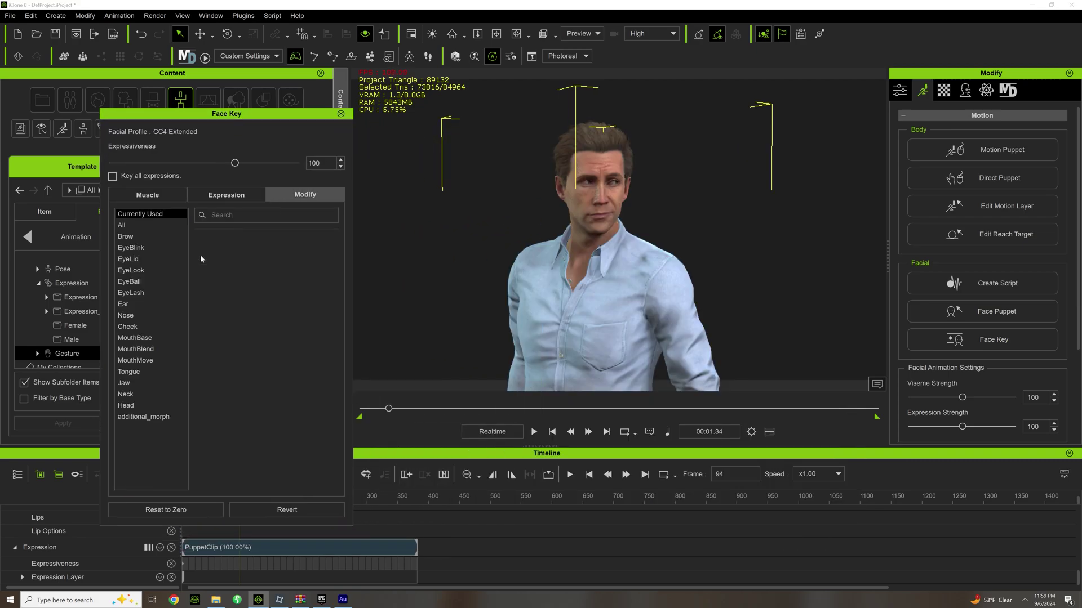
click(147, 270)
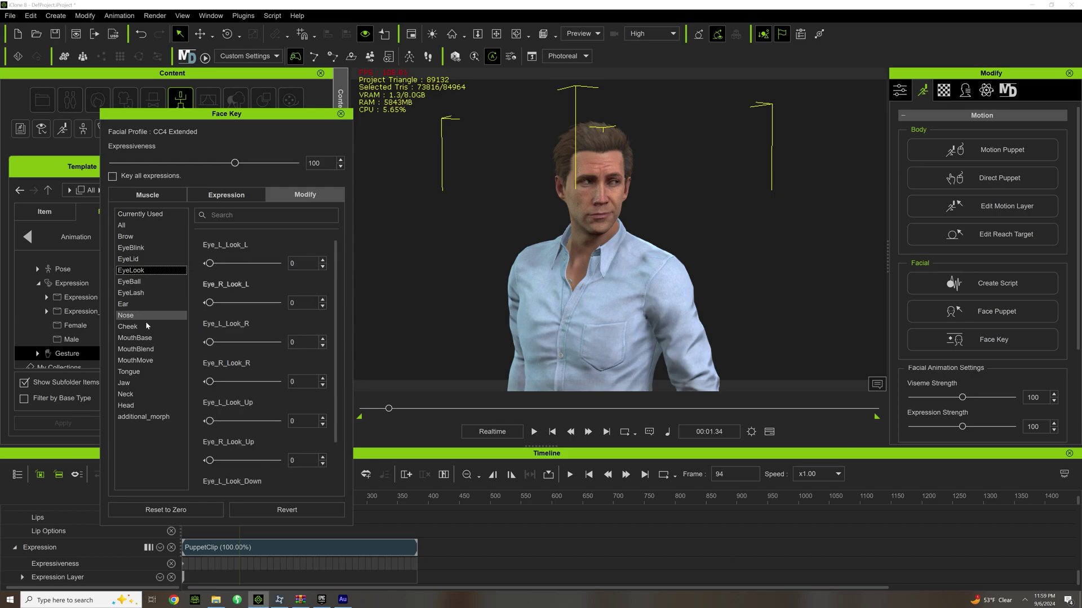
click(130, 403)
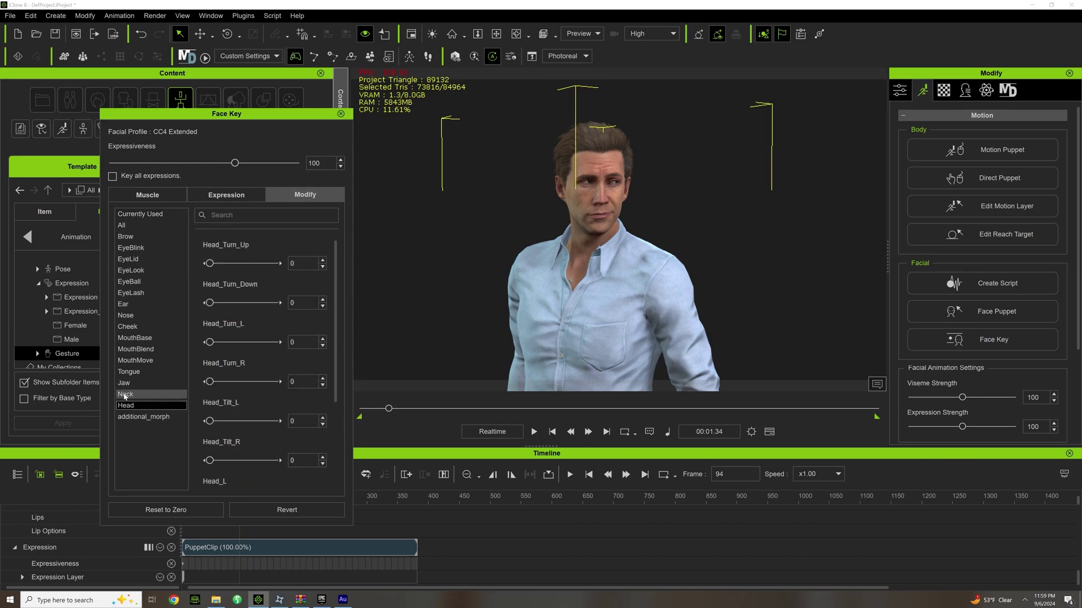
click(126, 394)
drag(207, 342, 229, 346)
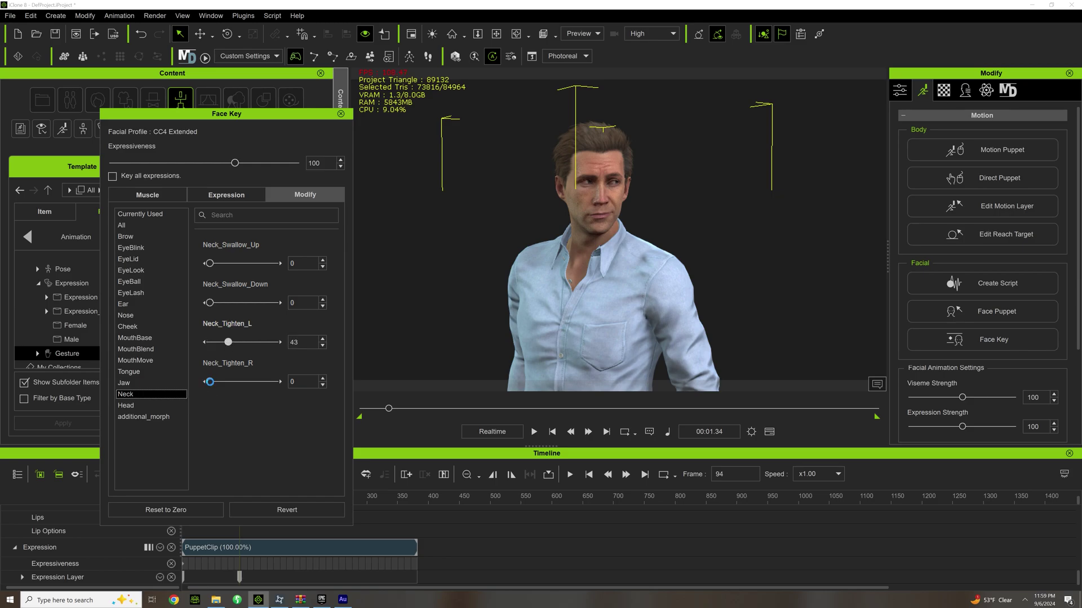
drag(210, 382, 219, 384)
Zoom in on the neck, raise Neck_Tighten_L to 54, and preview the change
drag(584, 178, 586, 146)
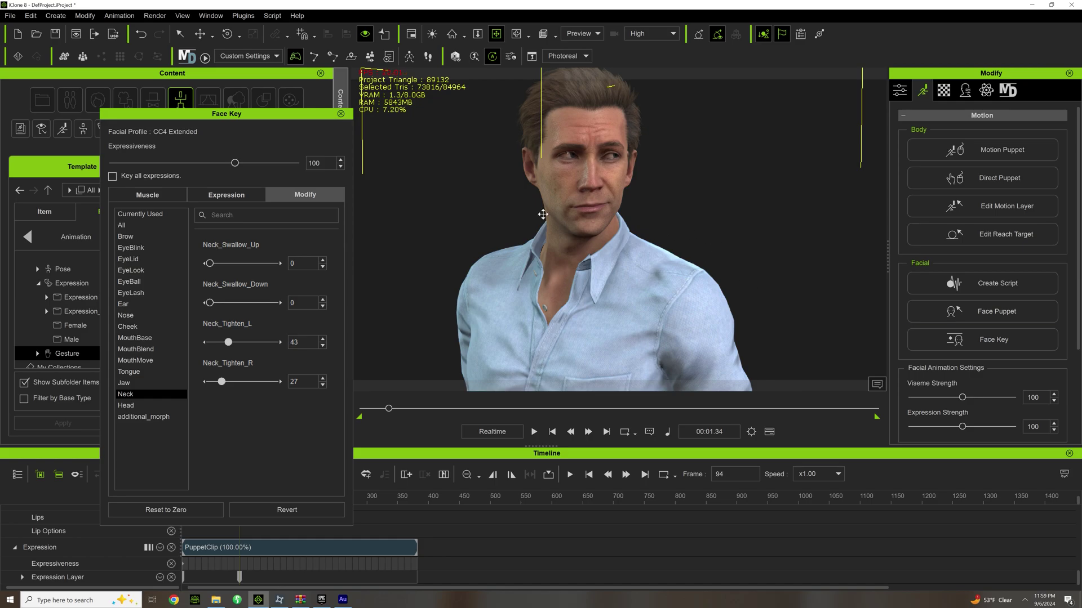
drag(604, 215, 575, 228)
scroll(570, 232, up, 5)
click(244, 343)
scroll(637, 222, down, 5)
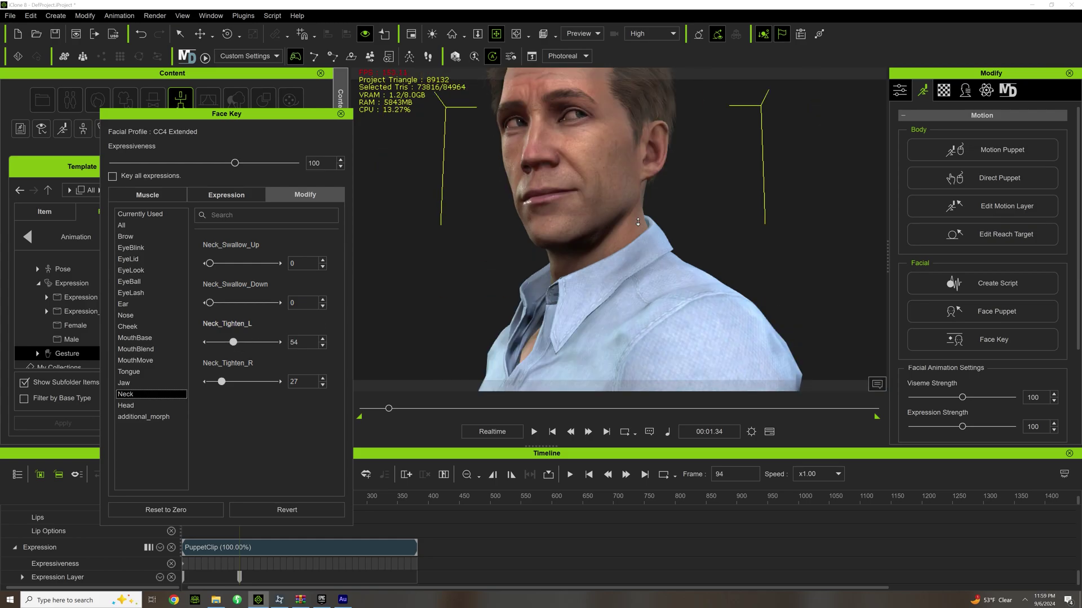
scroll(638, 222, down, 3)
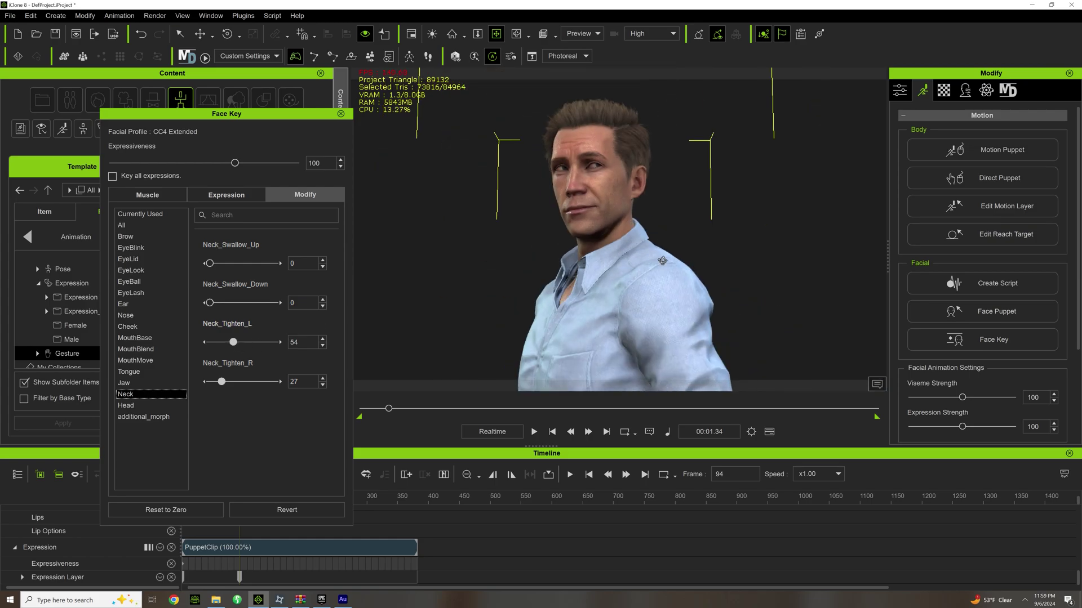
drag(638, 222, 507, 288)
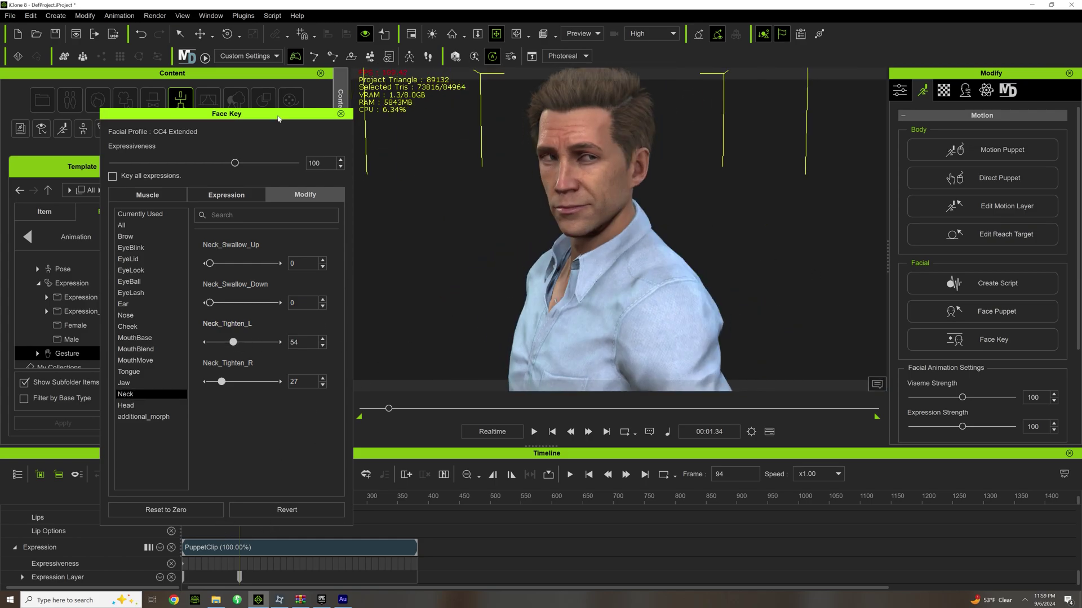
drag(231, 114, 776, 128)
key(space)
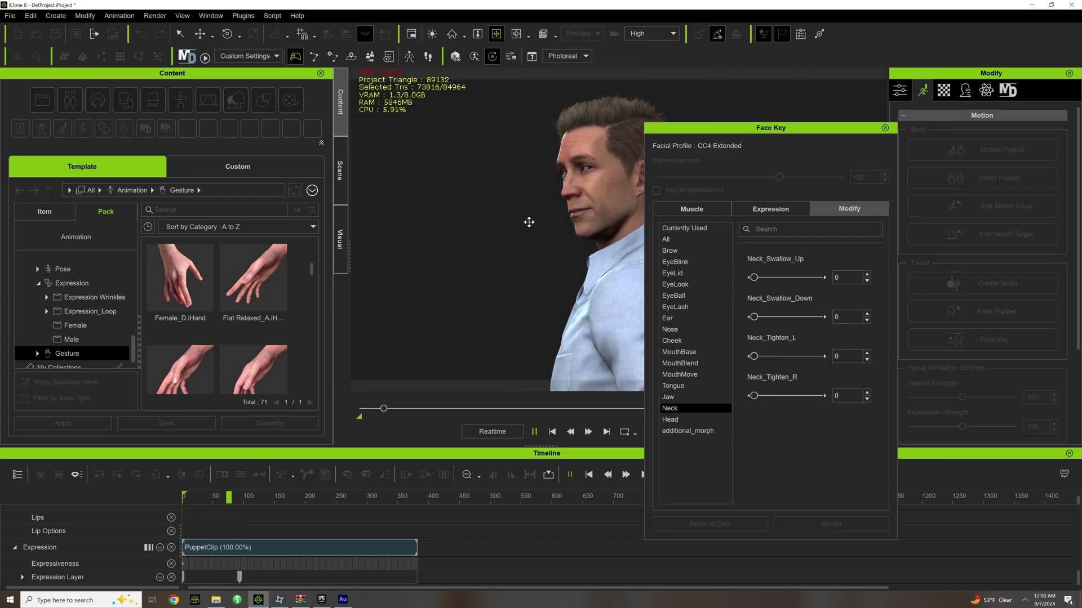
key(space)
On the muscle map, pose the neck to turn Kevin's head and key it
click(681, 205)
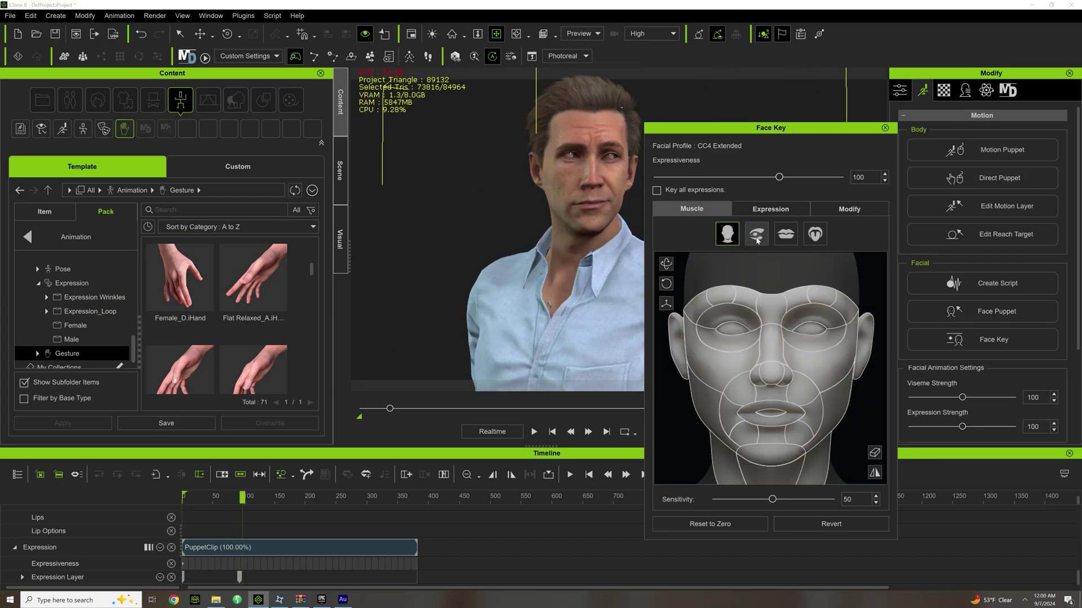
click(211, 579)
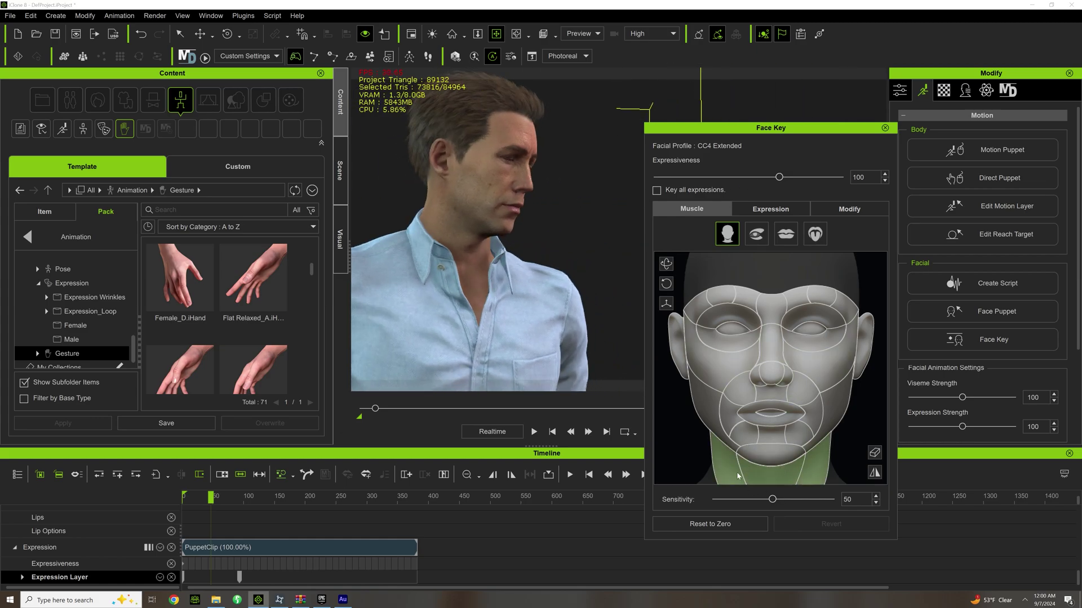
drag(728, 476, 727, 366)
key(space)
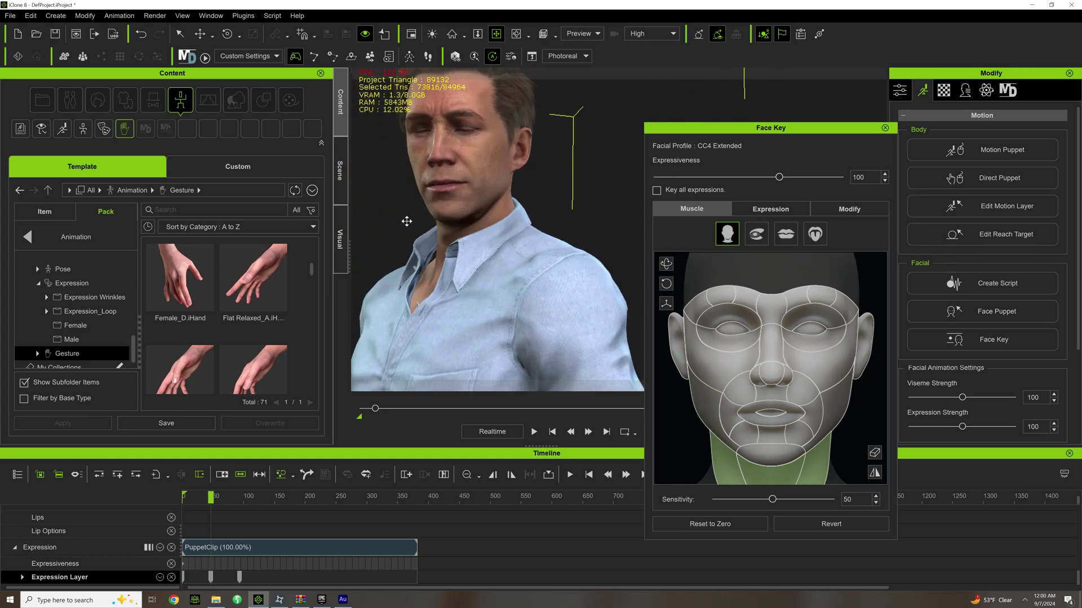
key(space)
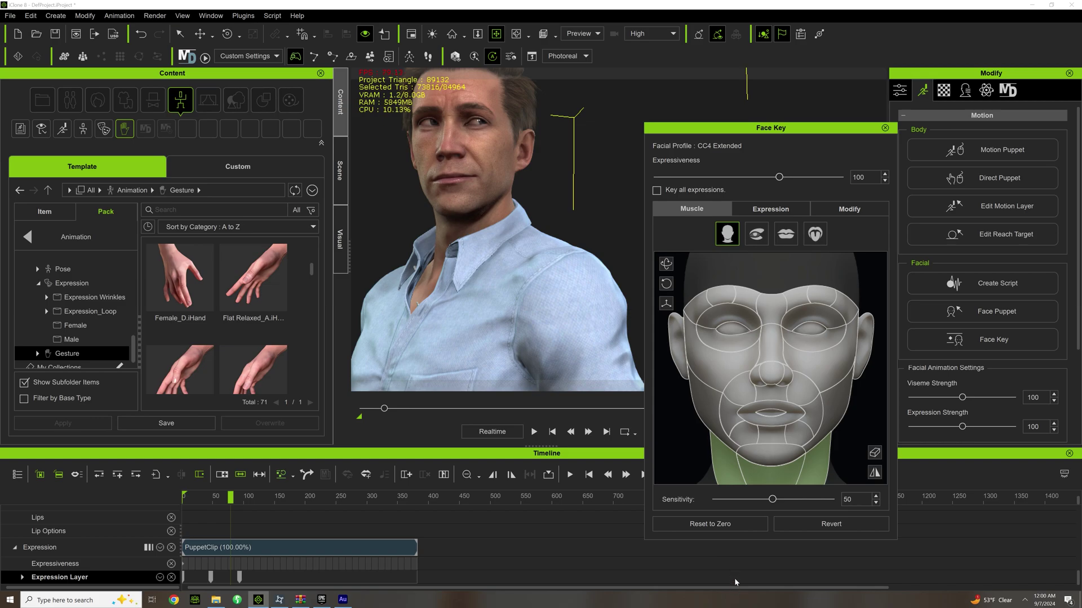
click(731, 469)
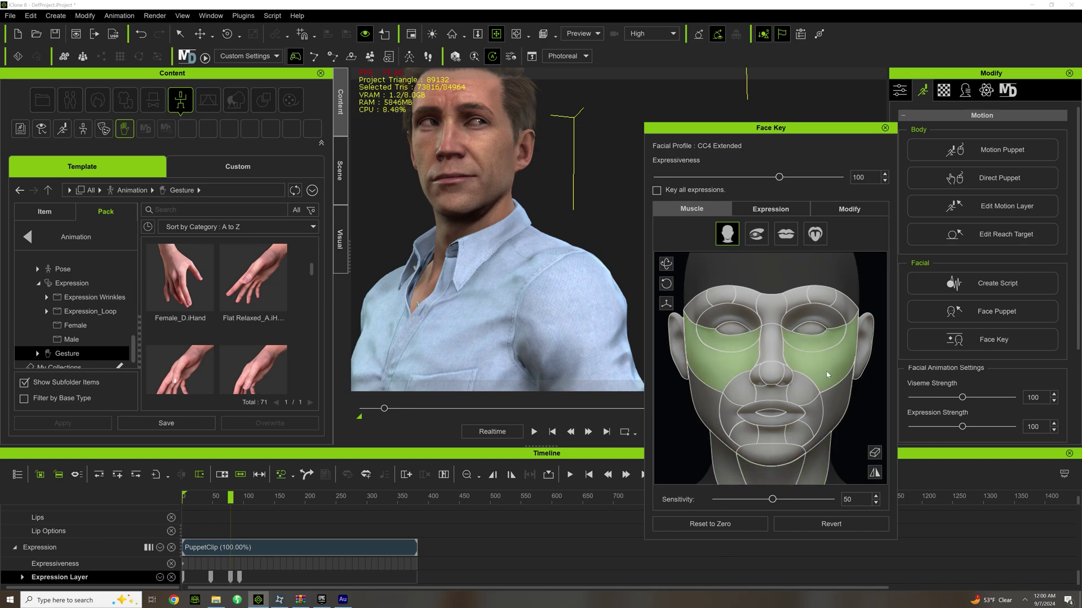
Reshape the cheeks and under-eye area, raise the brows, and preview the keys
drag(839, 354, 687, 255)
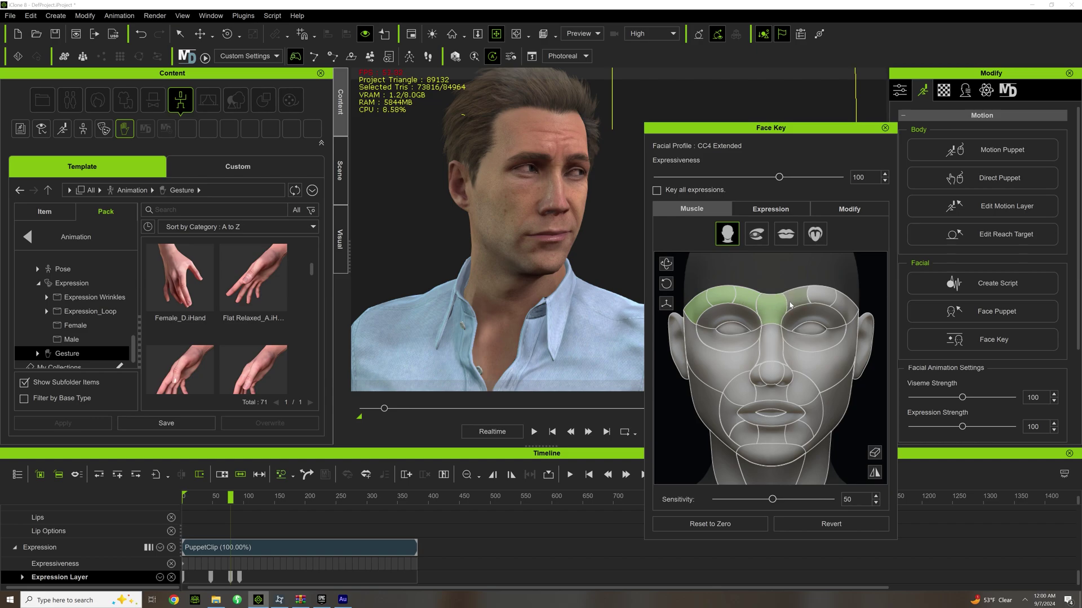
drag(852, 306, 898, 273)
key(space)
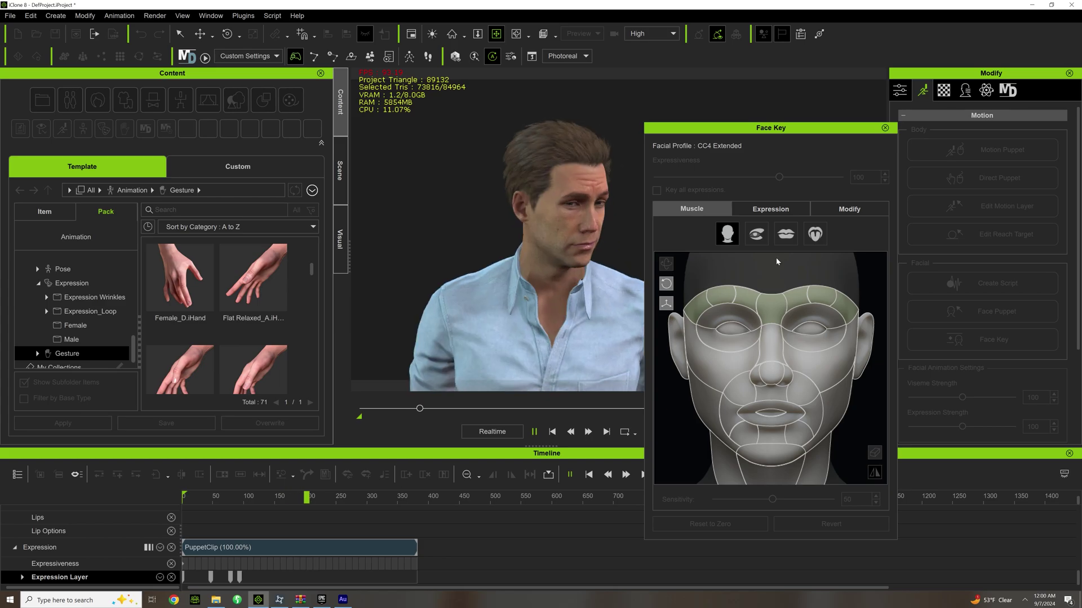
key(space)
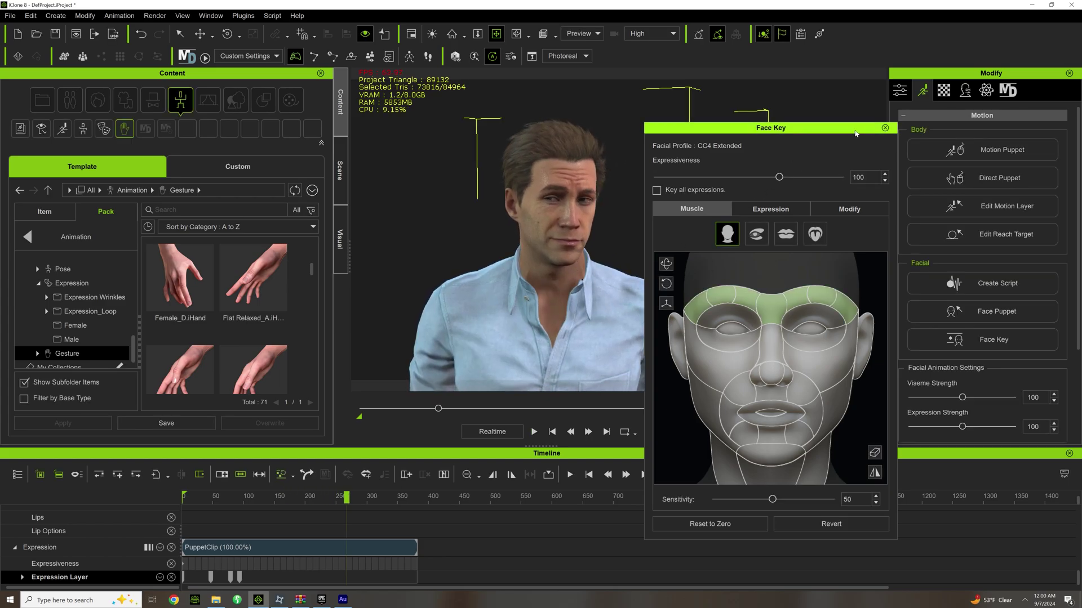
Close Face Key and flatten all expression layers into the PuppetClip
click(886, 129)
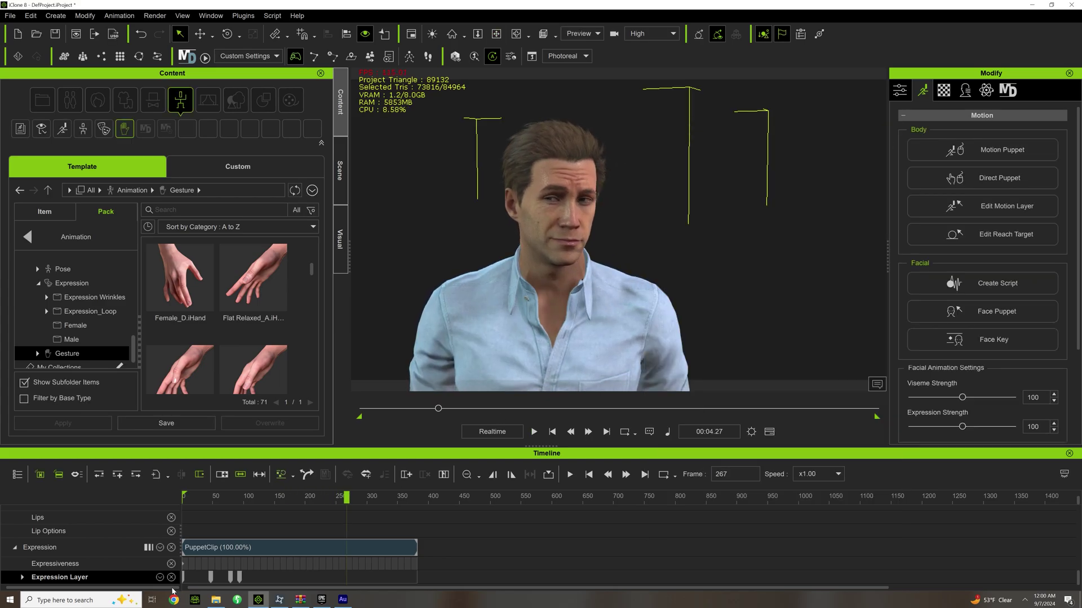
right_click(274, 552)
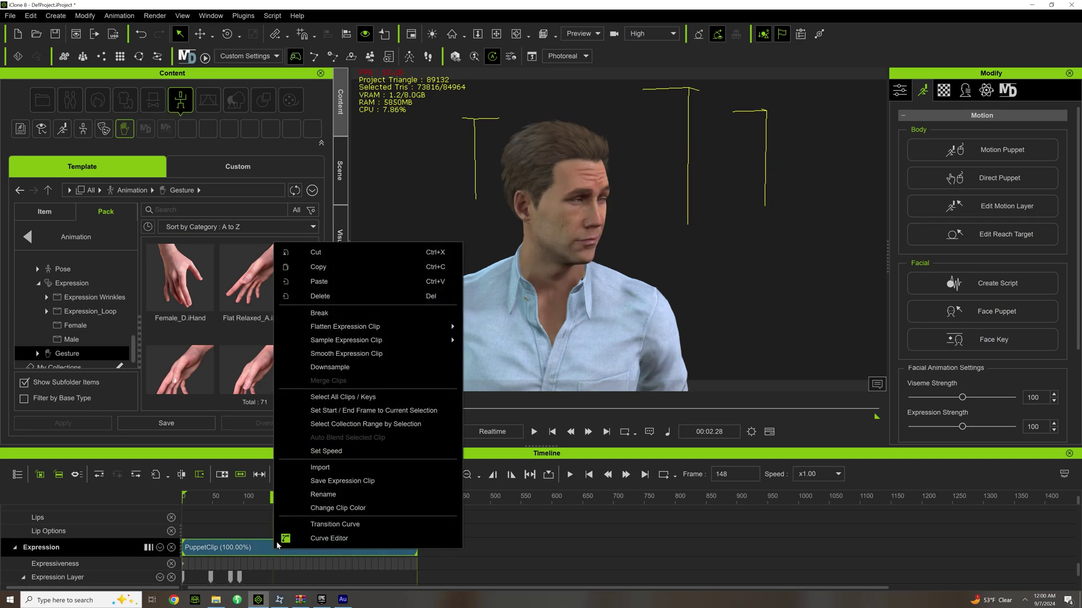
mouse_move(345, 327)
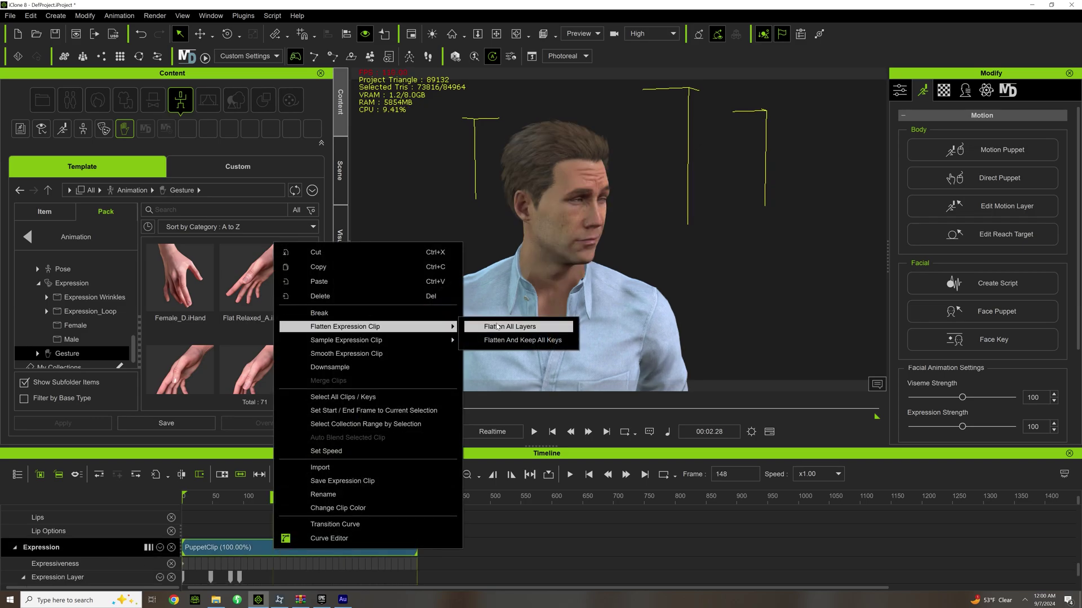
click(497, 327)
Sample only the Head part of the PuppetClip, smoothed with Averages Data 30
right_click(204, 555)
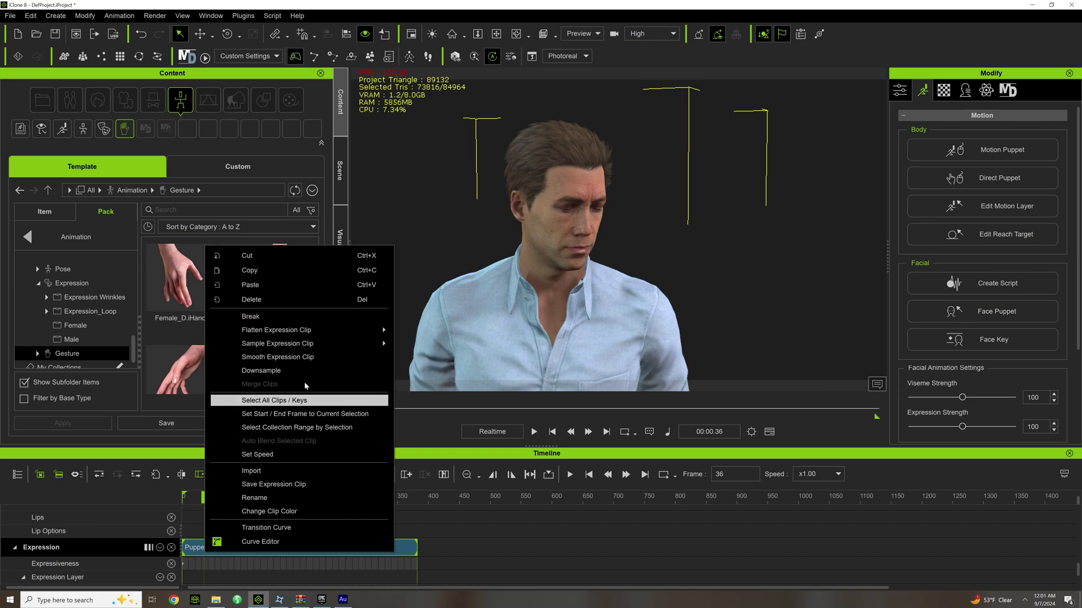
mouse_move(310, 349)
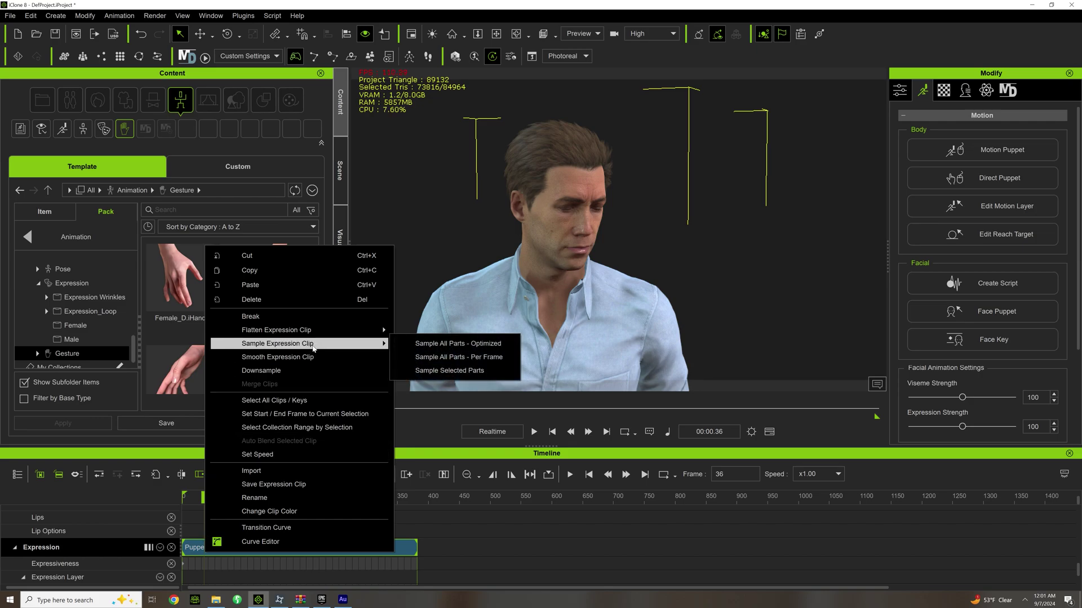
click(463, 370)
scroll(490, 240, down, 5)
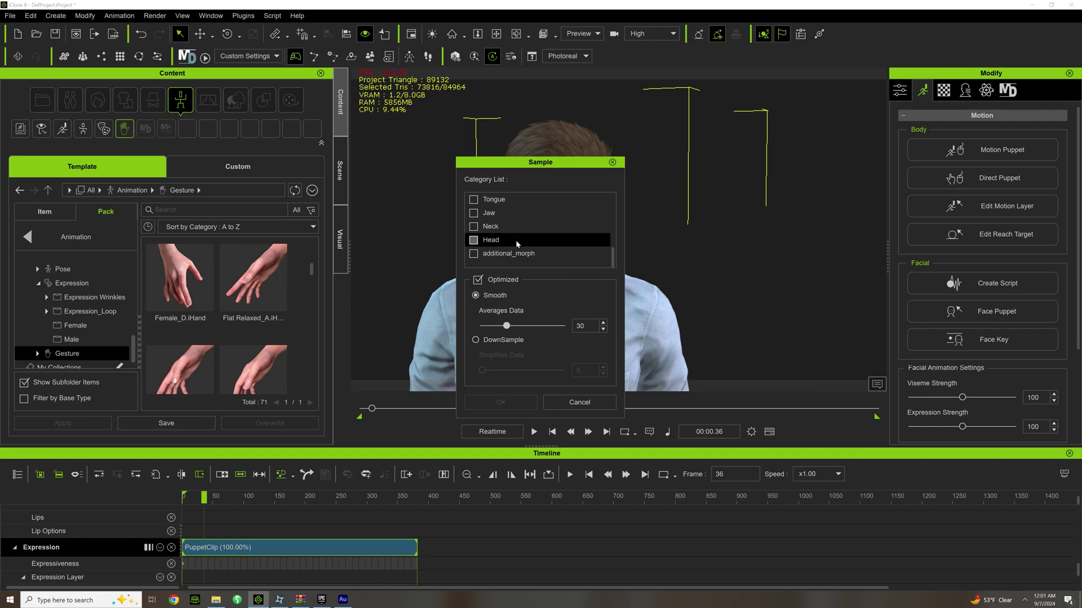
click(474, 240)
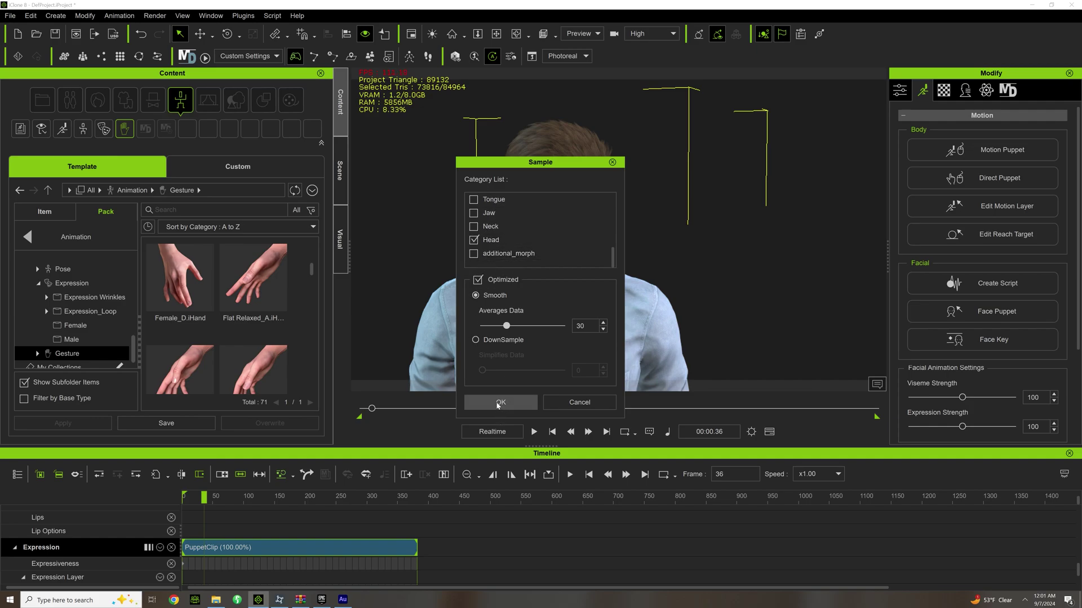
click(499, 403)
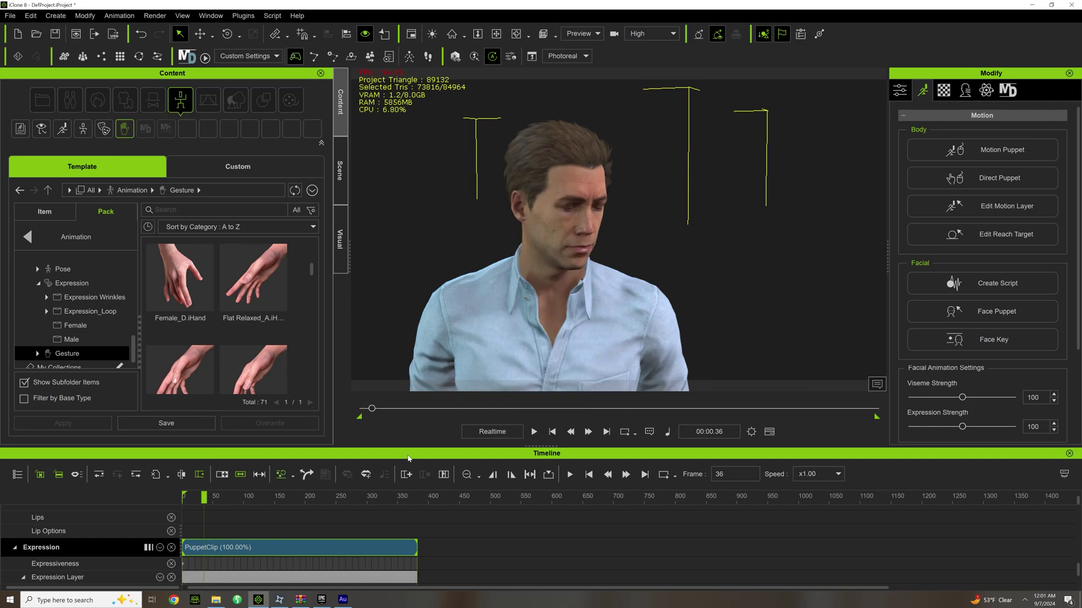
Bring up the expression PuppetClip's context menu again
right_click(219, 547)
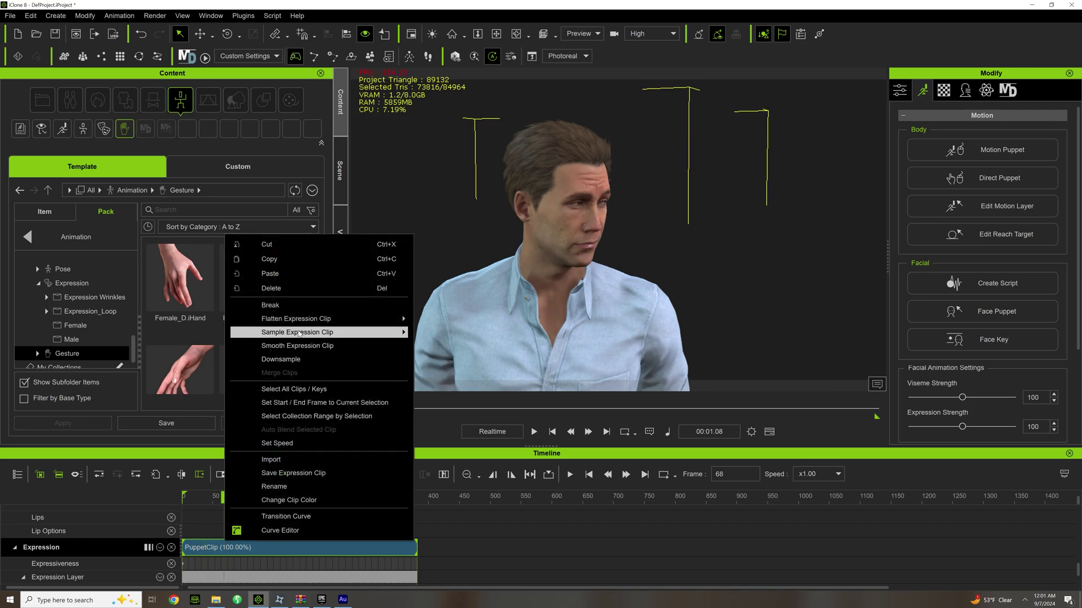
mouse_move(299, 334)
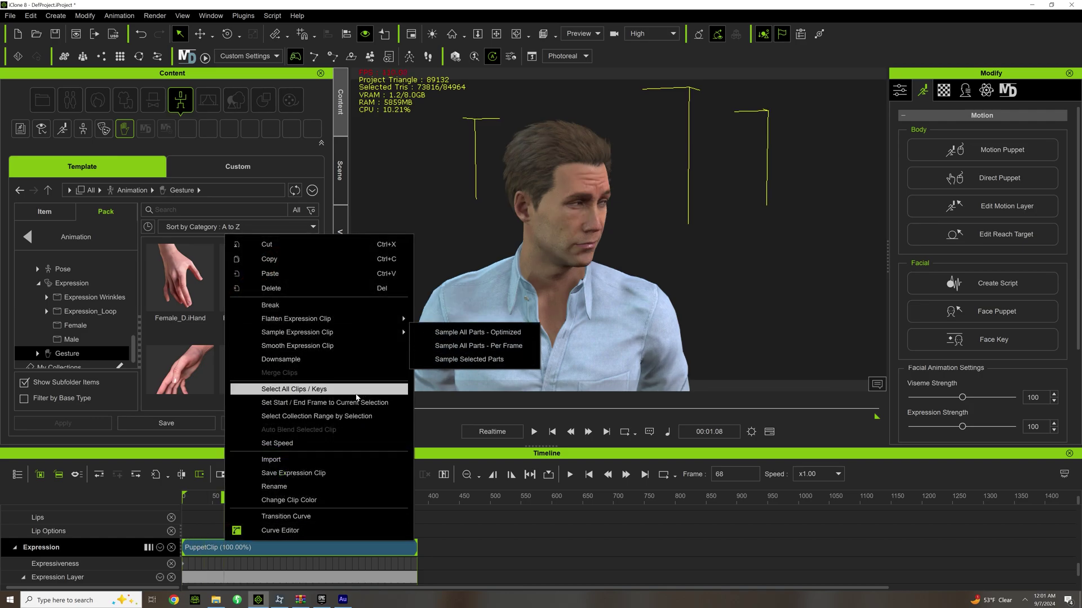
right_click(259, 551)
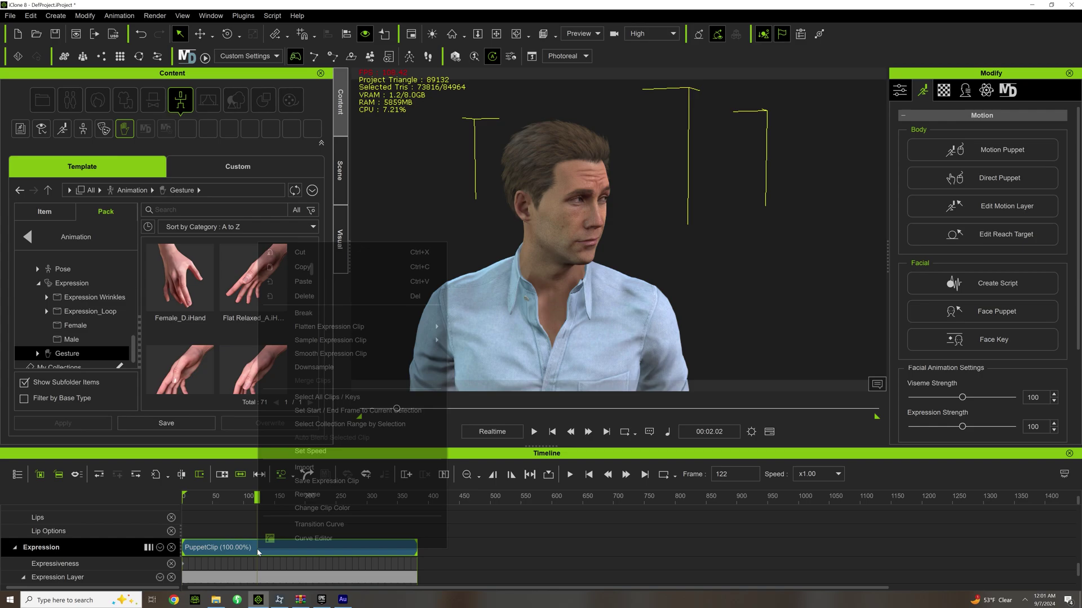
Open the Curve Editor for Kevin's expression clip and display all Head channel curves
click(304, 538)
drag(274, 227, 268, 489)
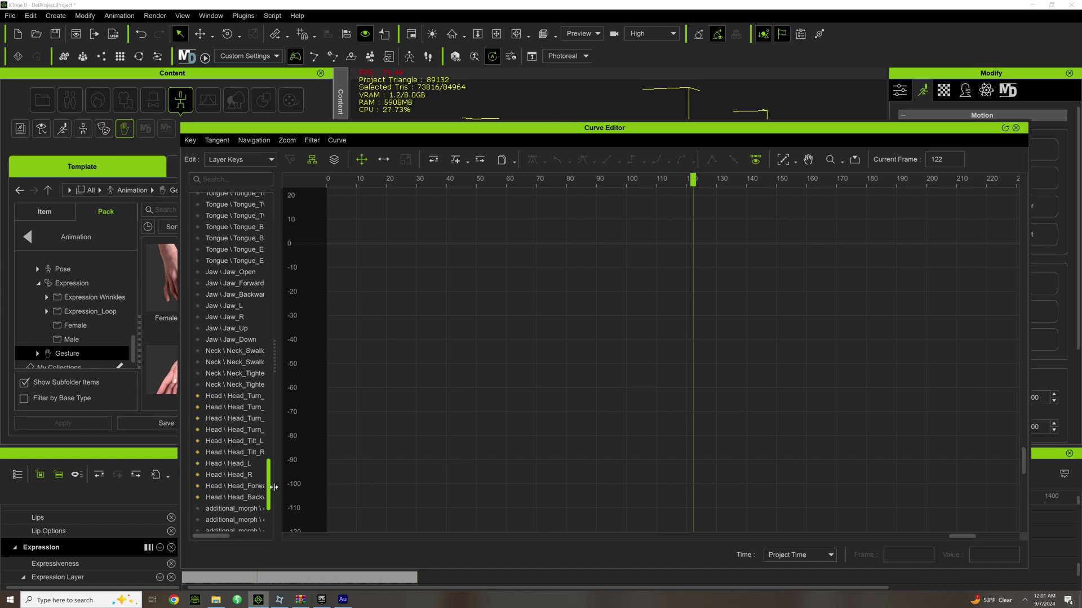
click(226, 398)
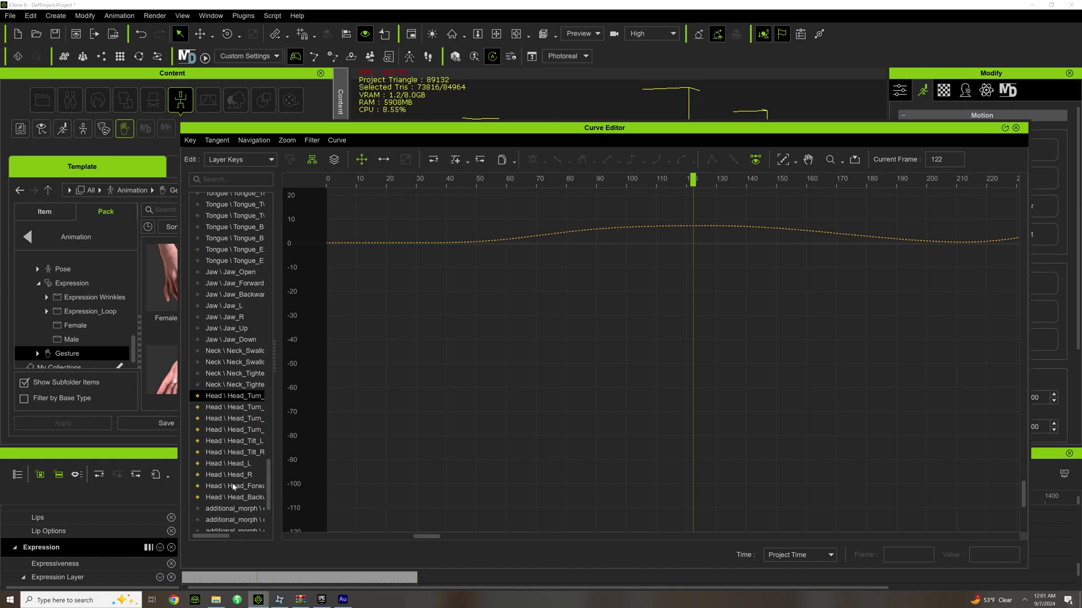
shift+click(234, 499)
scroll(676, 377, down, 6)
Select every key on the head curves and apply Optimize All at threshold 0.5
drag(861, 385, 336, 242)
right_click(370, 225)
mouse_move(431, 401)
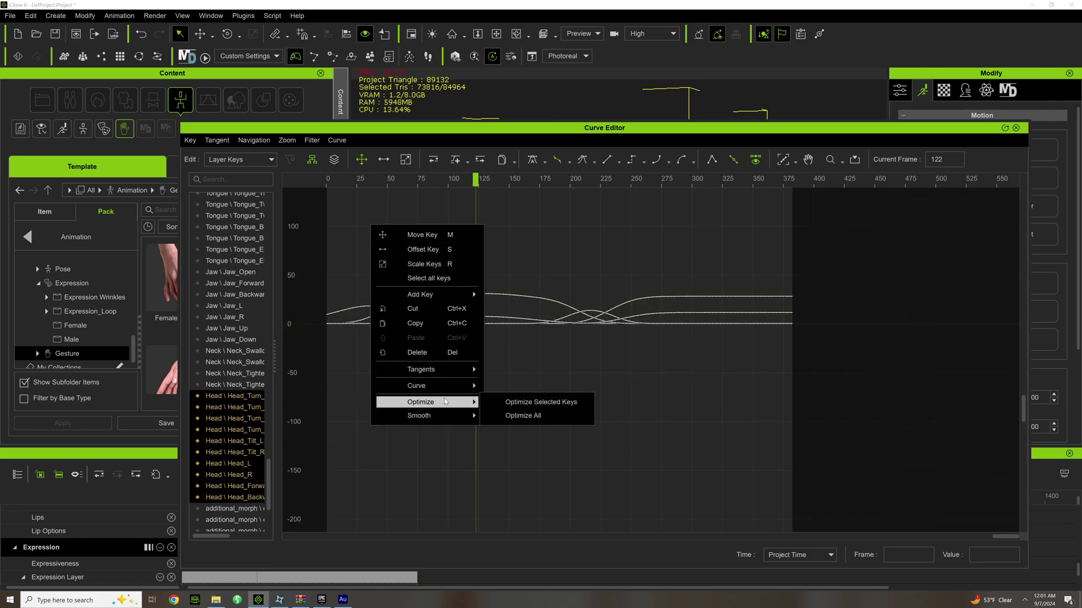
click(523, 415)
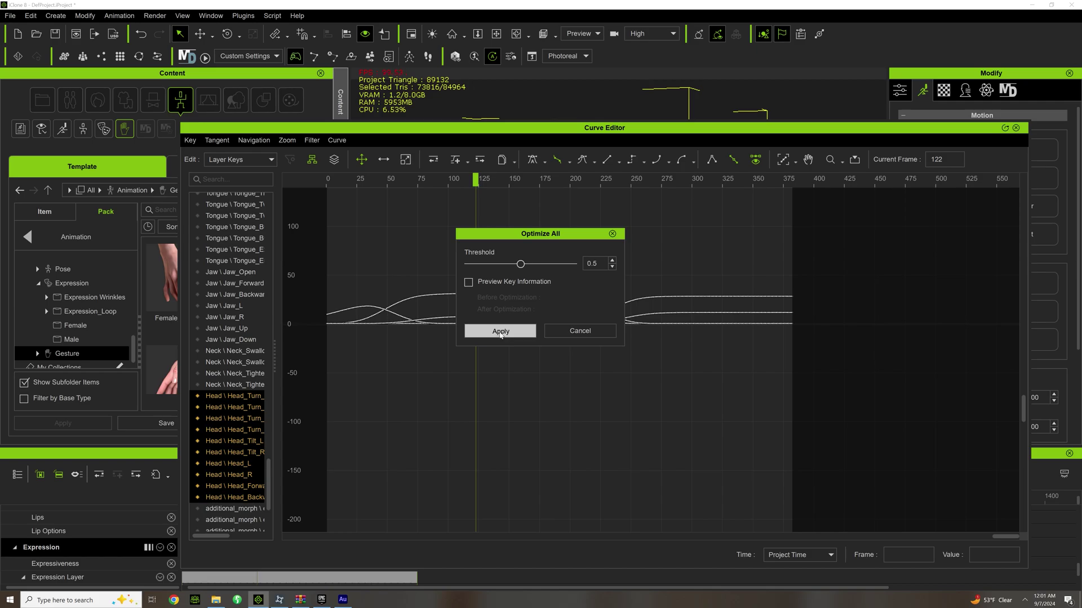
click(500, 332)
Select all keys on the optimized curves and apply Smooth All with factor 15
drag(814, 369, 293, 246)
right_click(370, 230)
mouse_move(428, 422)
click(521, 435)
drag(473, 278, 499, 282)
click(499, 320)
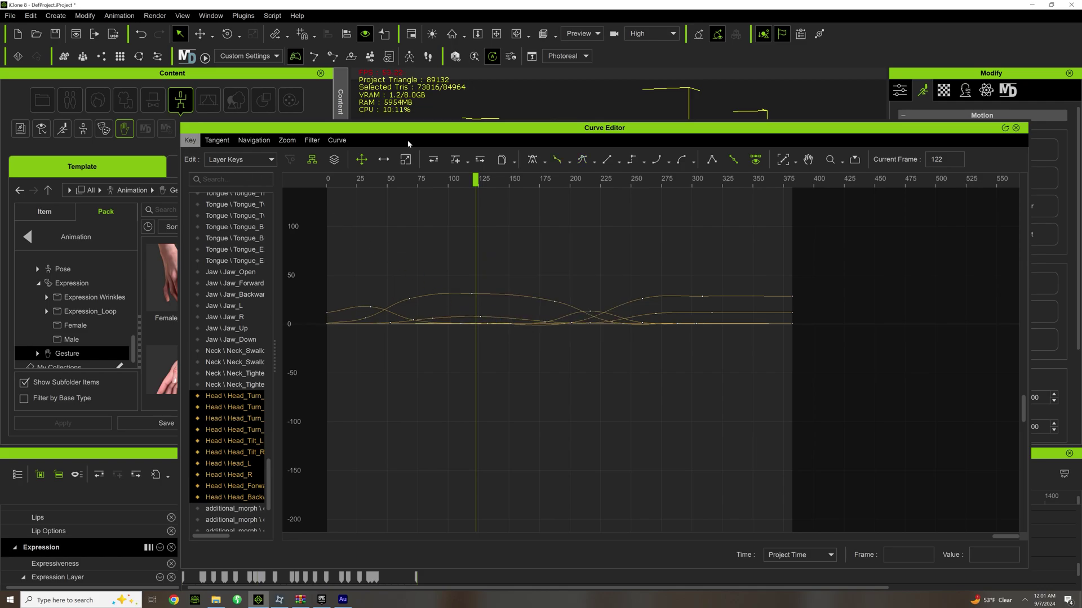
Close the Curve Editor, return near the animation start, and pan Kevin right of centre
click(1016, 128)
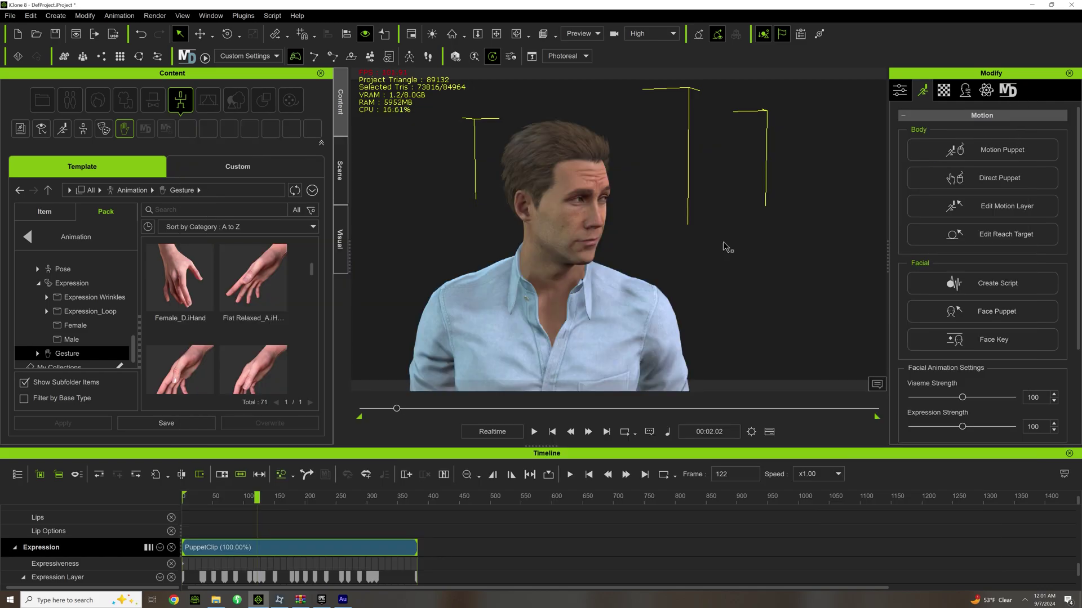
click(195, 498)
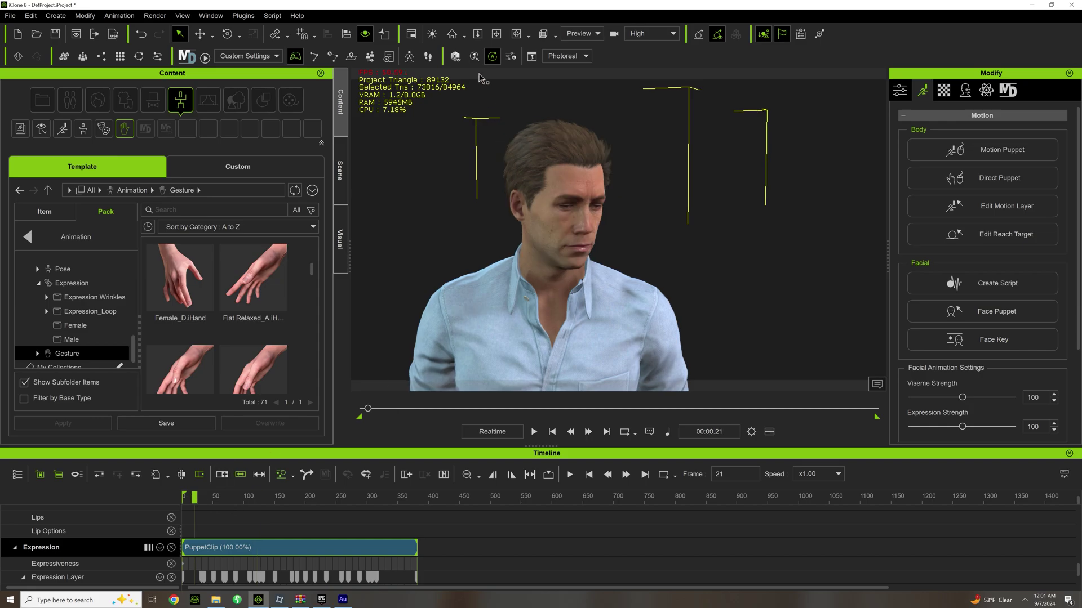
click(496, 33)
drag(554, 238, 654, 238)
Play back the smoothed animation, then stop at frame 53 and pan Kevin left and down
key(space)
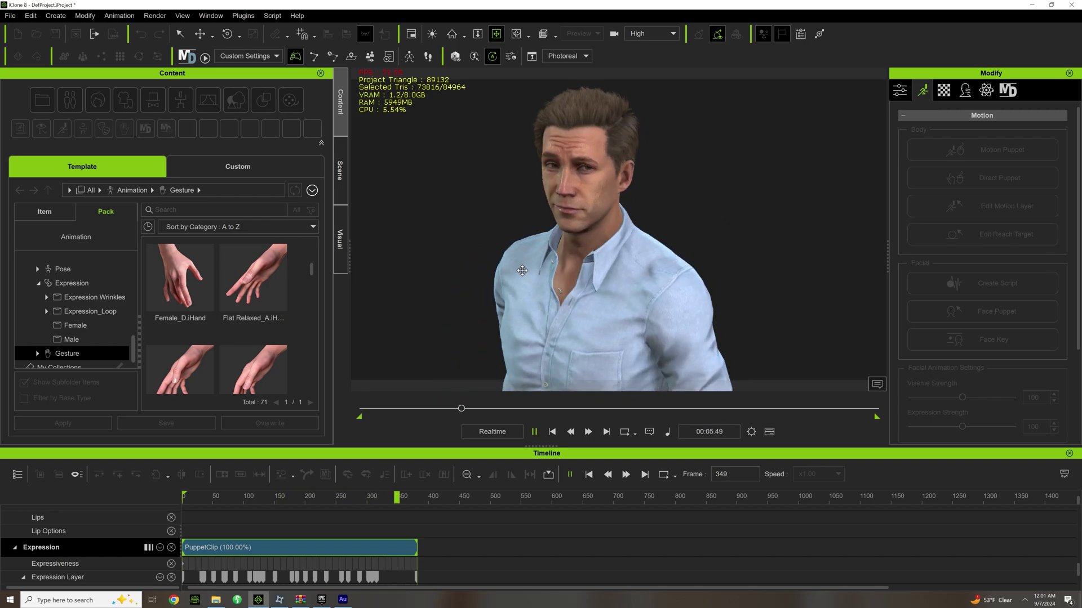
key(space)
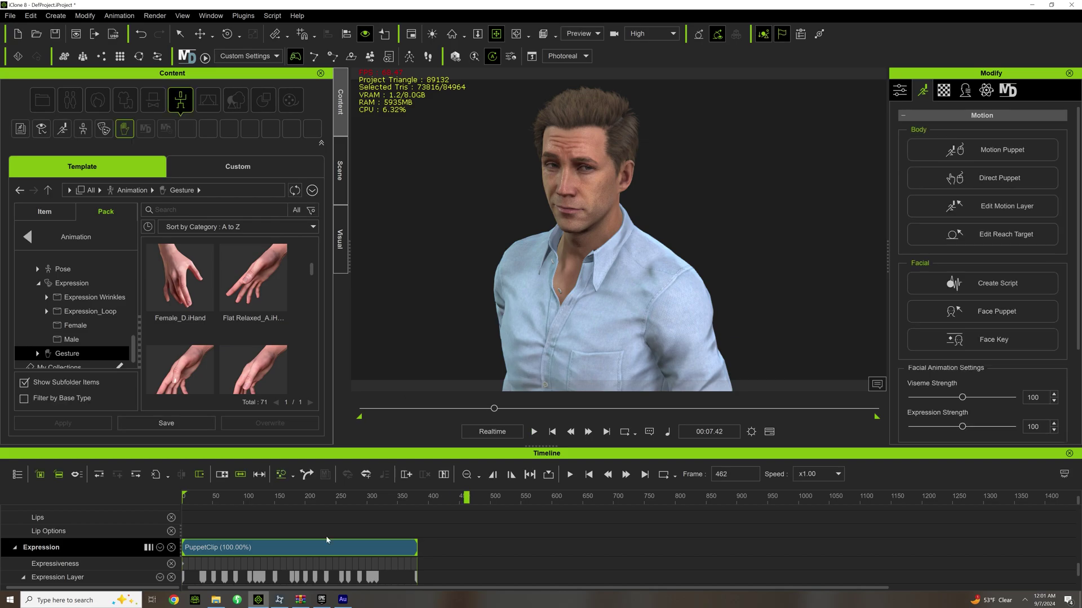
click(215, 496)
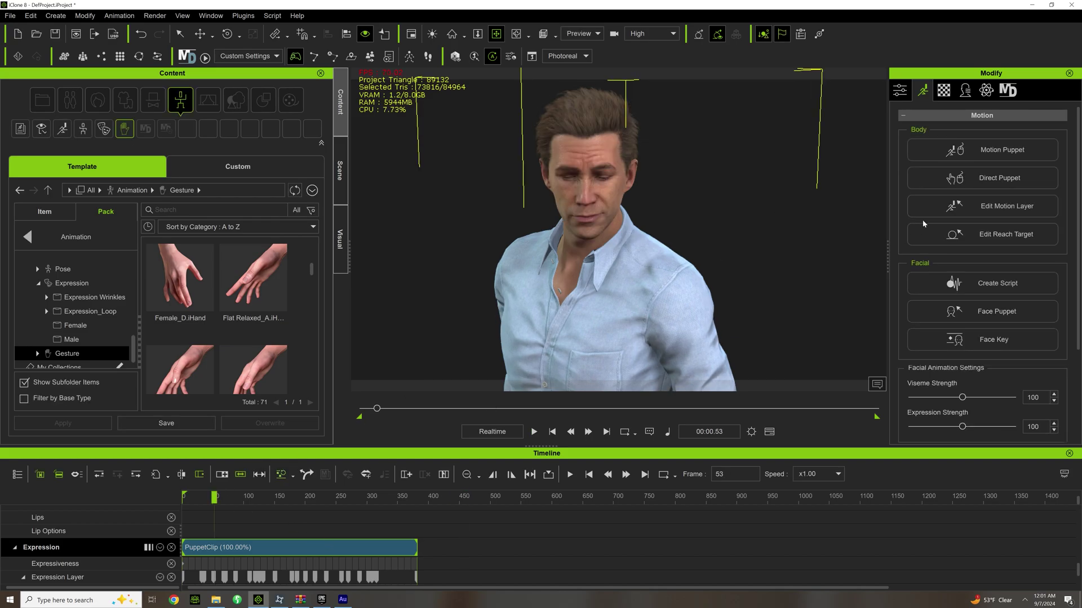
scroll(1009, 313, down, 4)
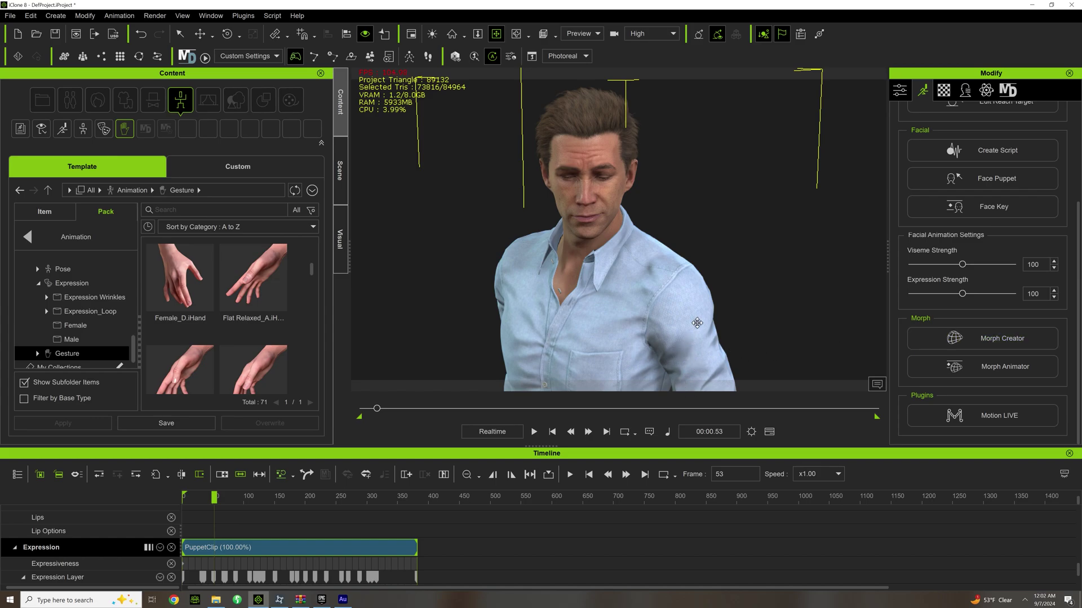
middle_drag(618, 279, 592, 294)
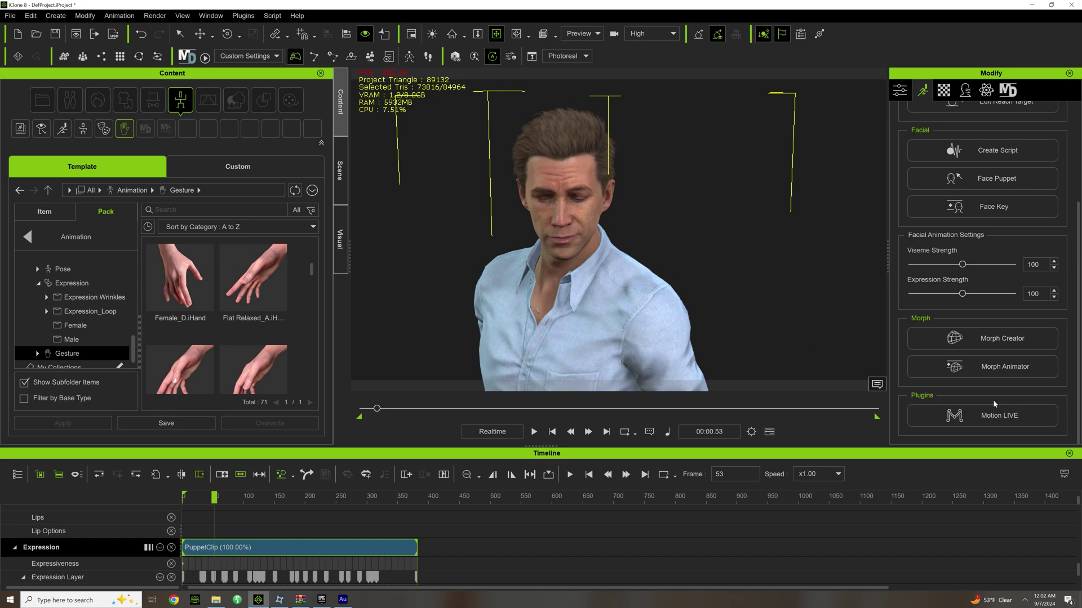
click(969, 409)
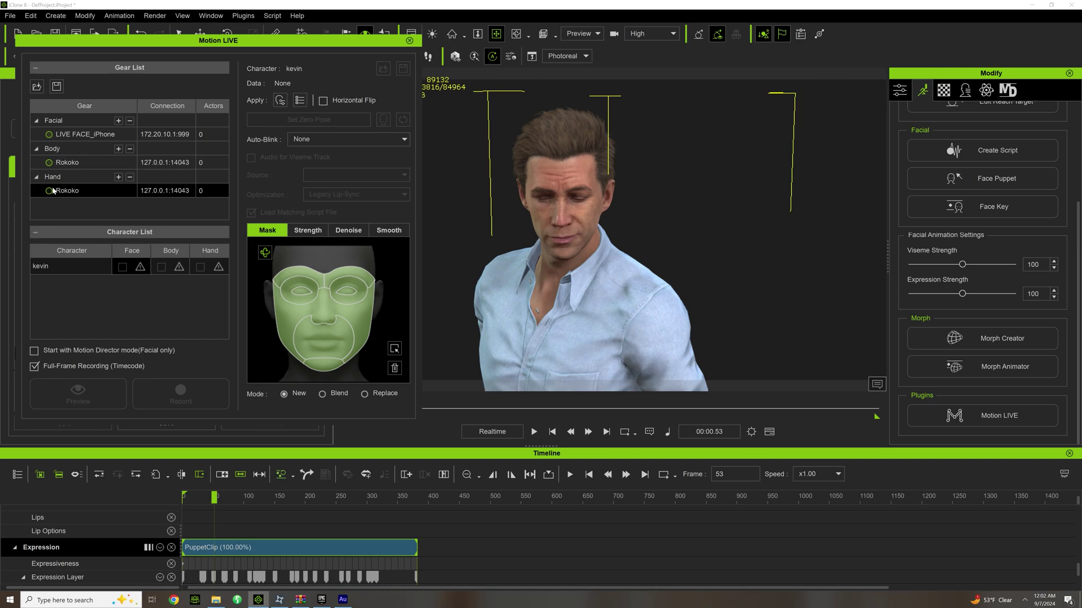
click(91, 164)
click(97, 135)
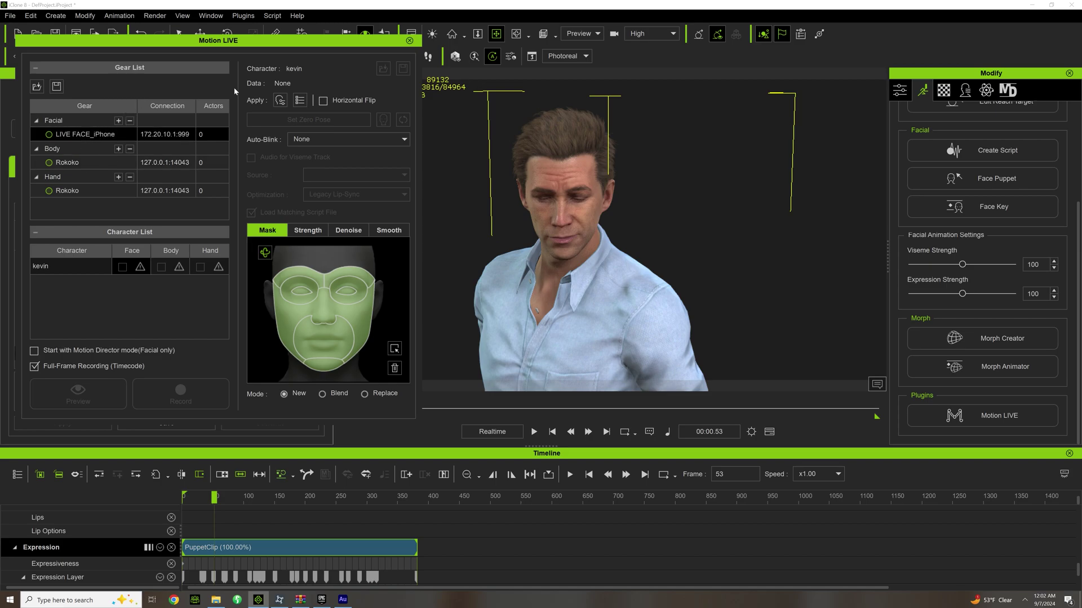
click(409, 41)
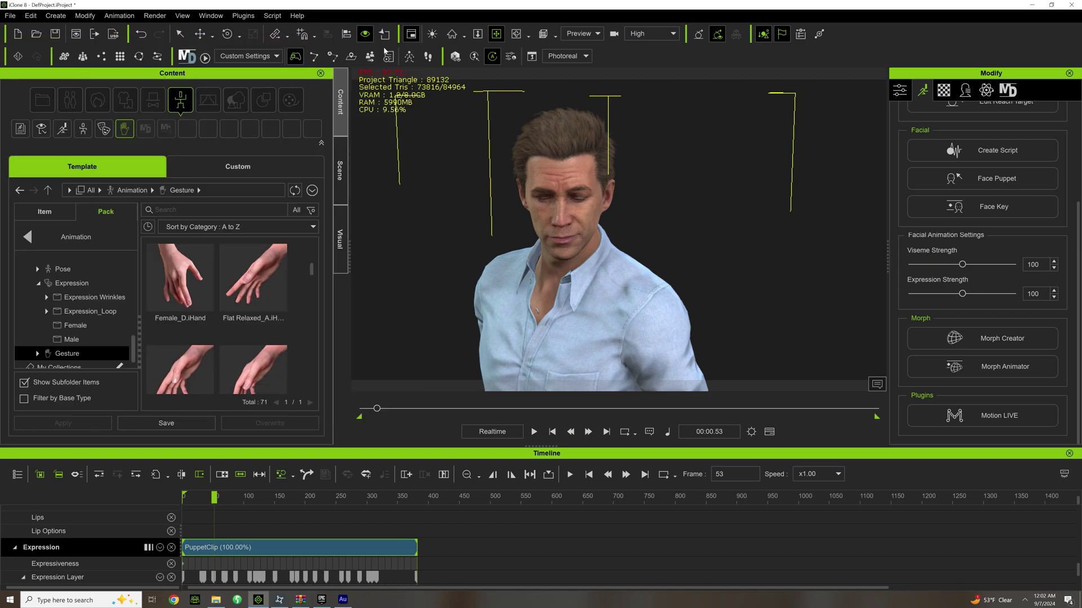
Replay the animation, stop at frame 55, and orbit the camera toward Kevin's front
key(space)
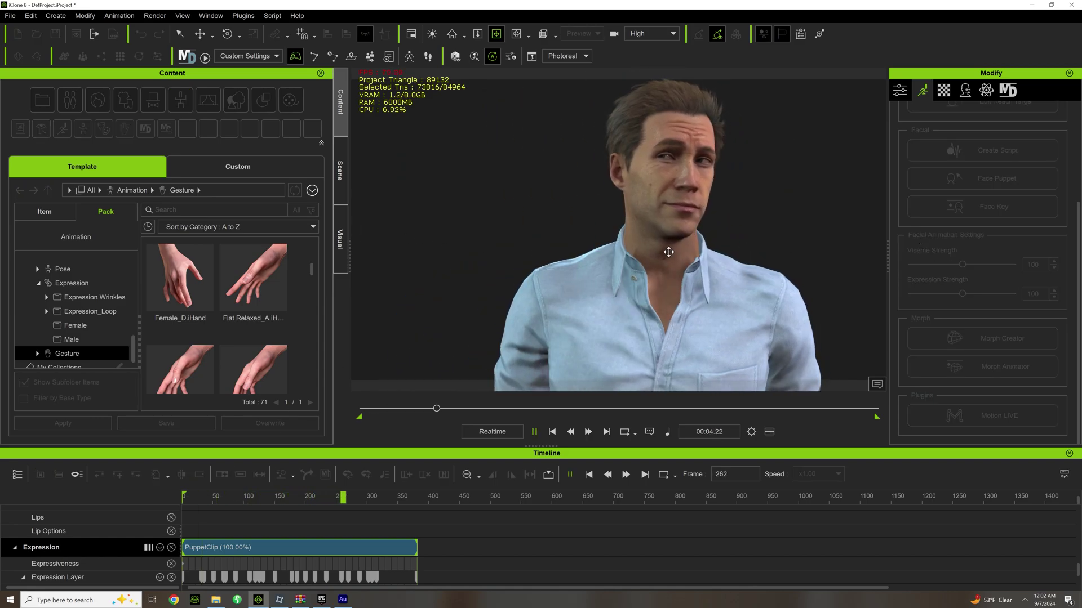
key(space)
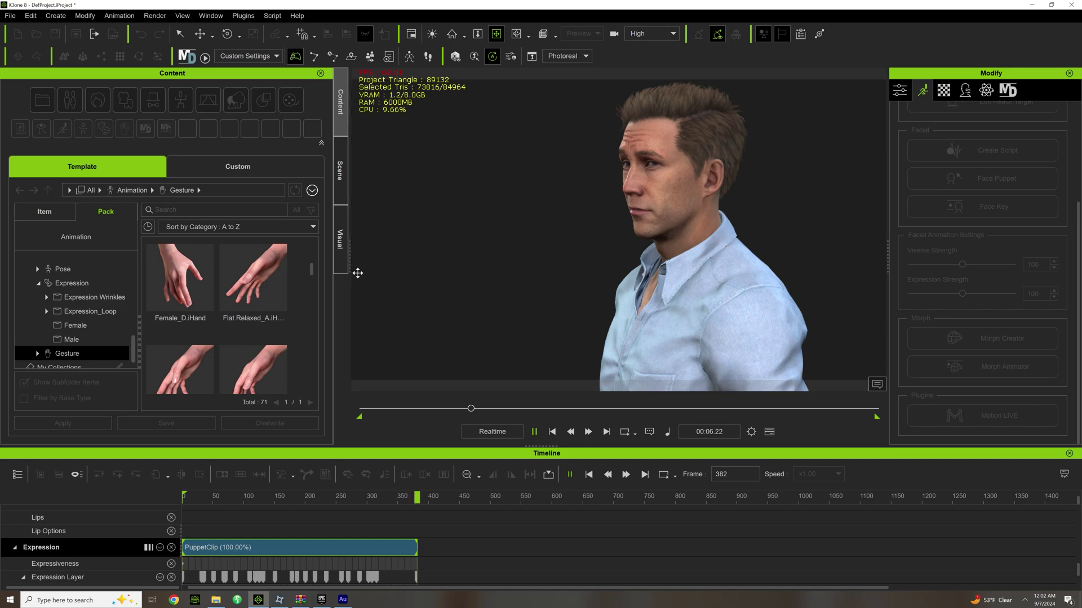
click(217, 498)
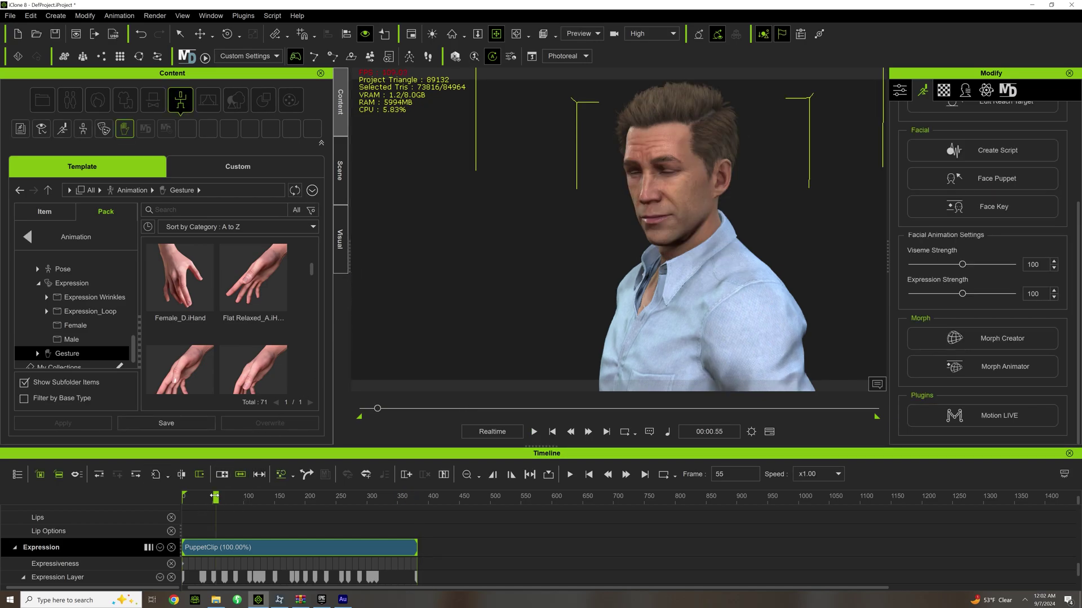
right_drag(520, 264, 610, 265)
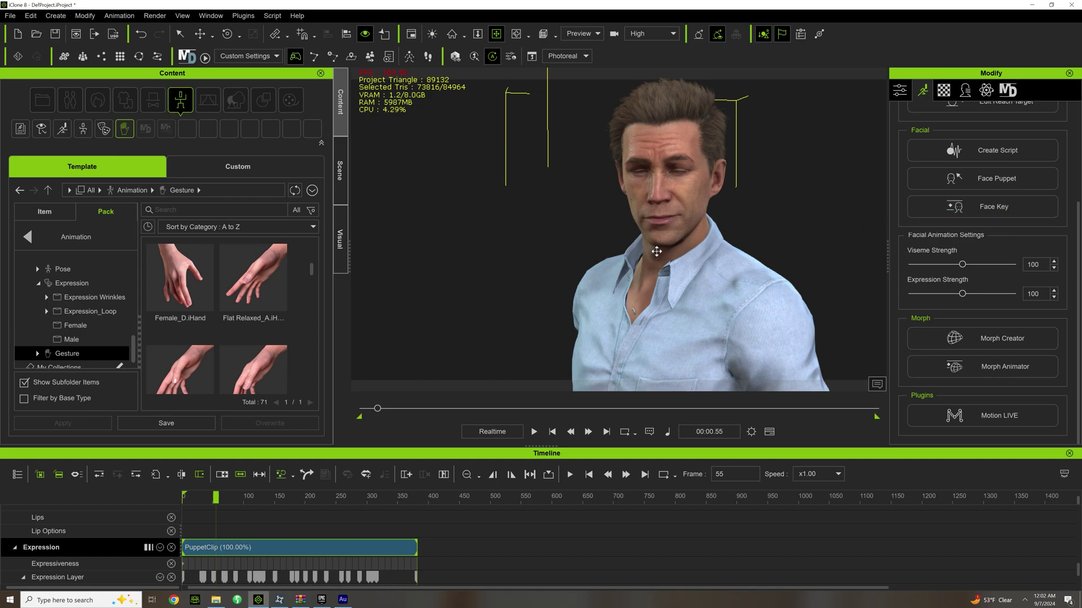
scroll(983, 307, up, 3)
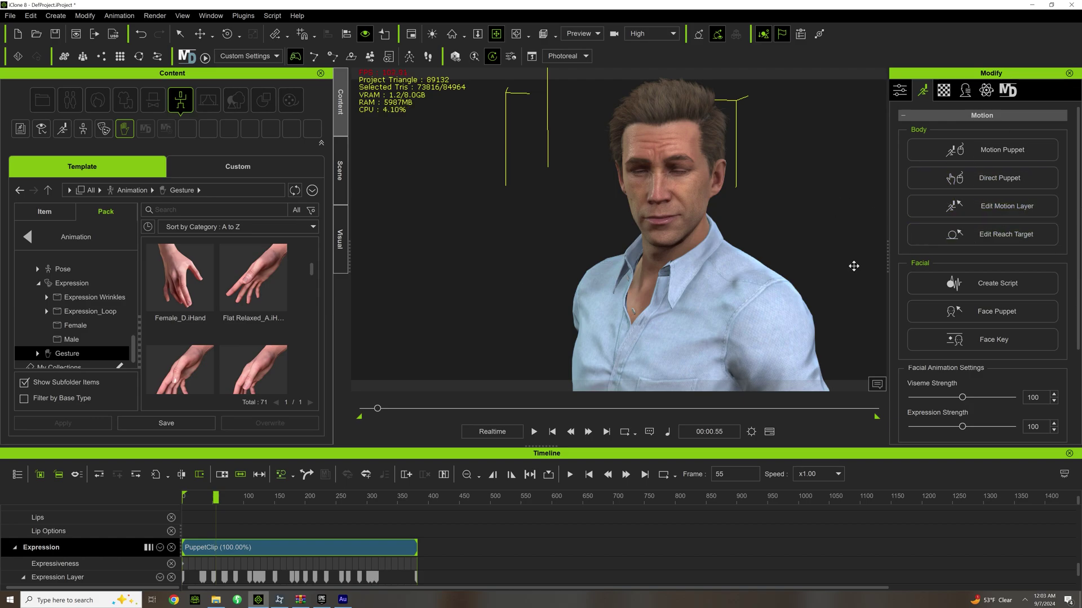
scroll(960, 335, down, 1)
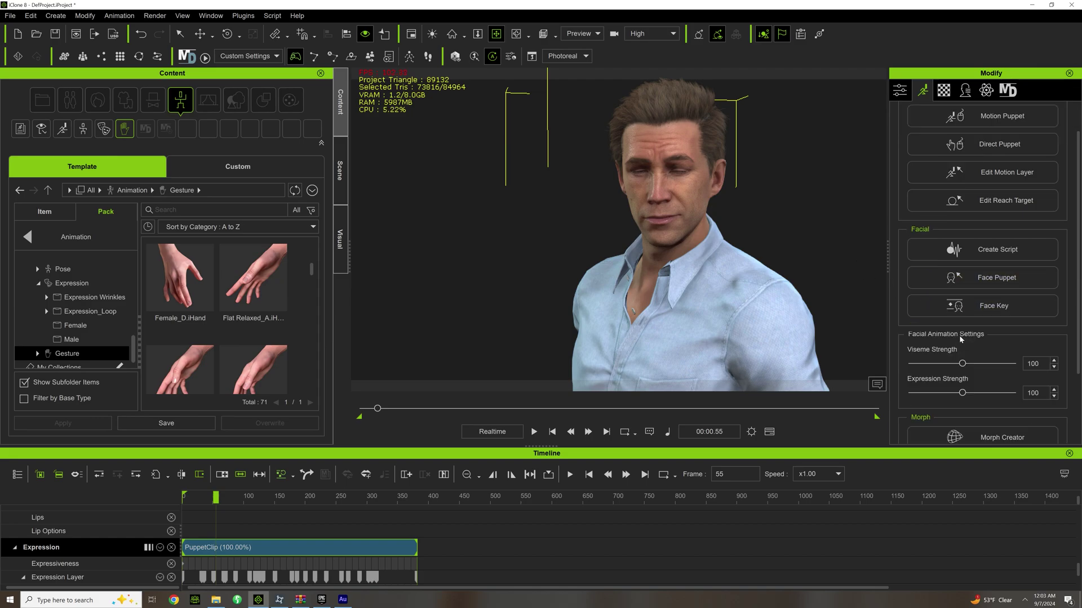